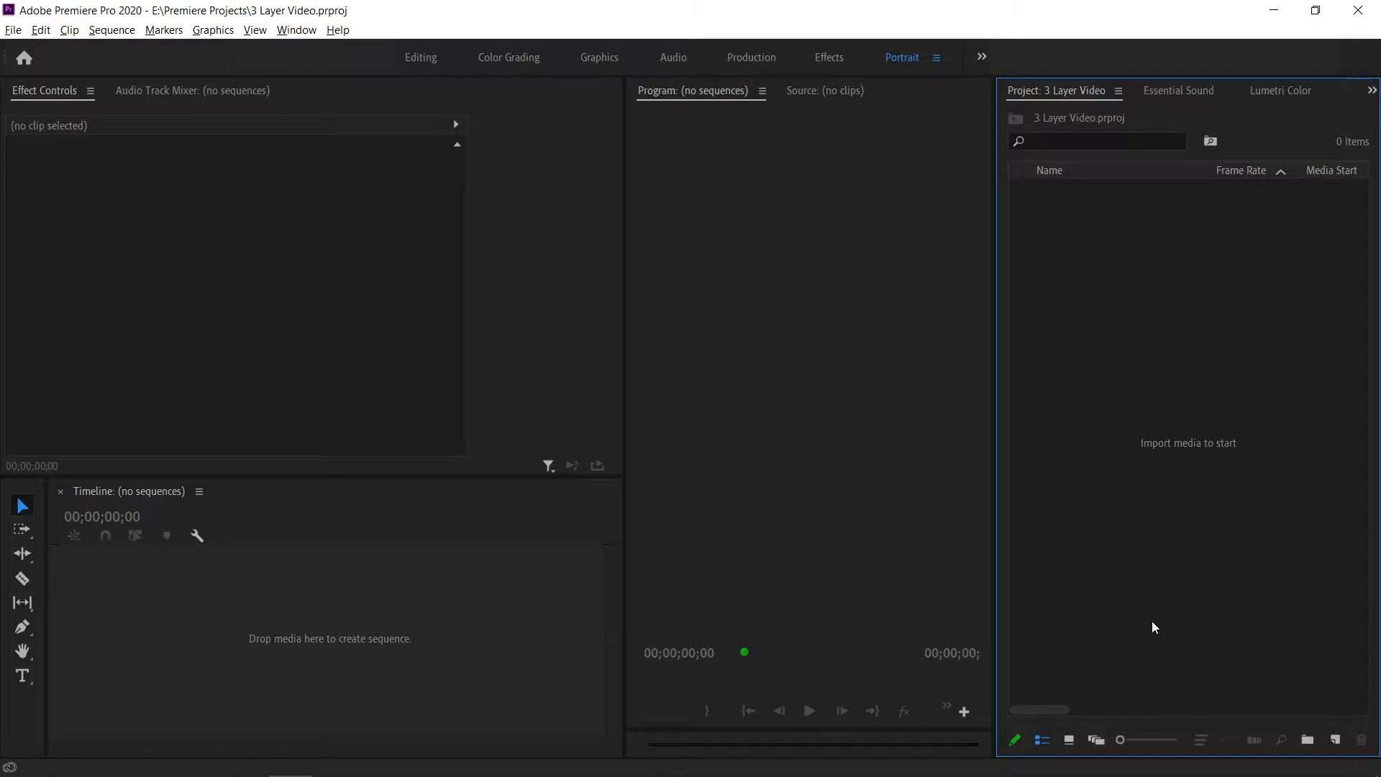
# Start a new sequence and set its frame size to 1080 horizontal by 1824 vertical
pyautogui.click(1338, 732)
pyautogui.click(1249, 520)
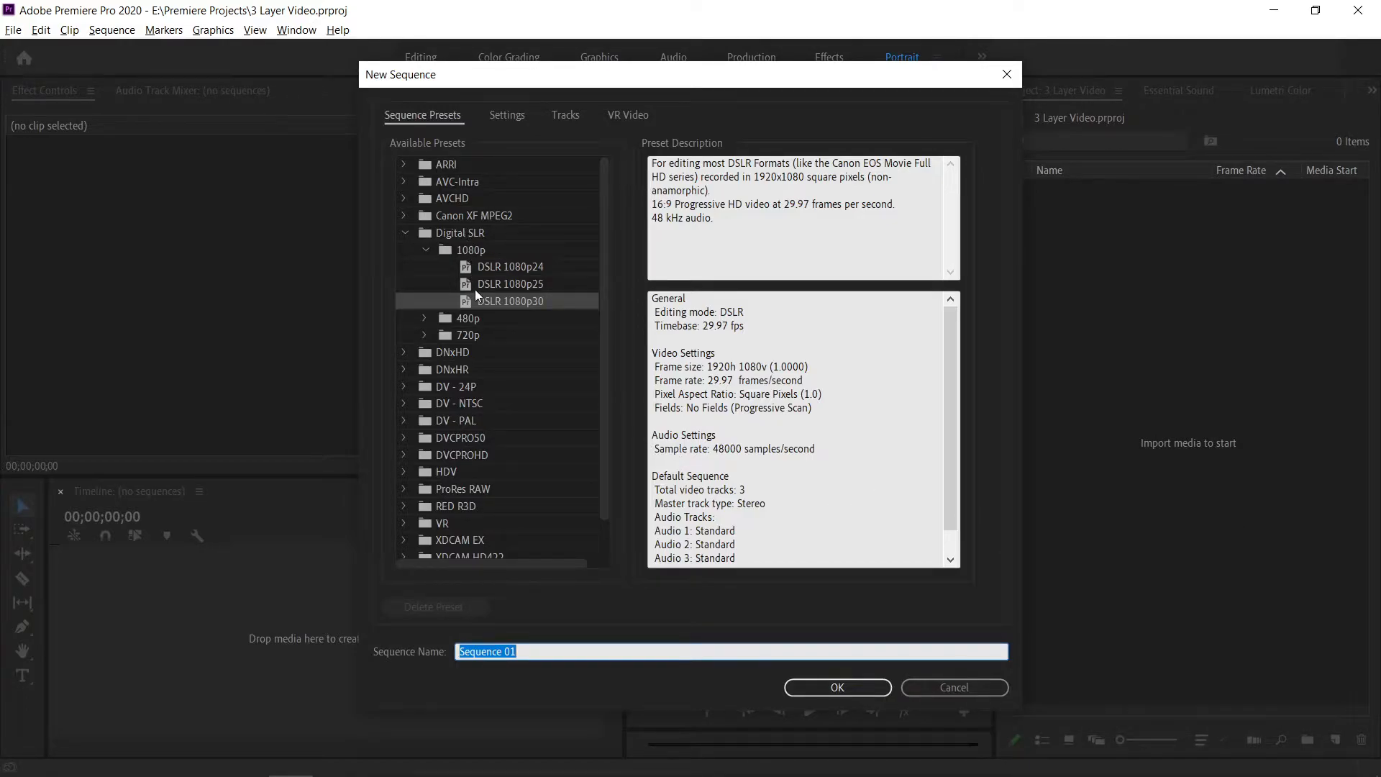
pyautogui.click(497, 115)
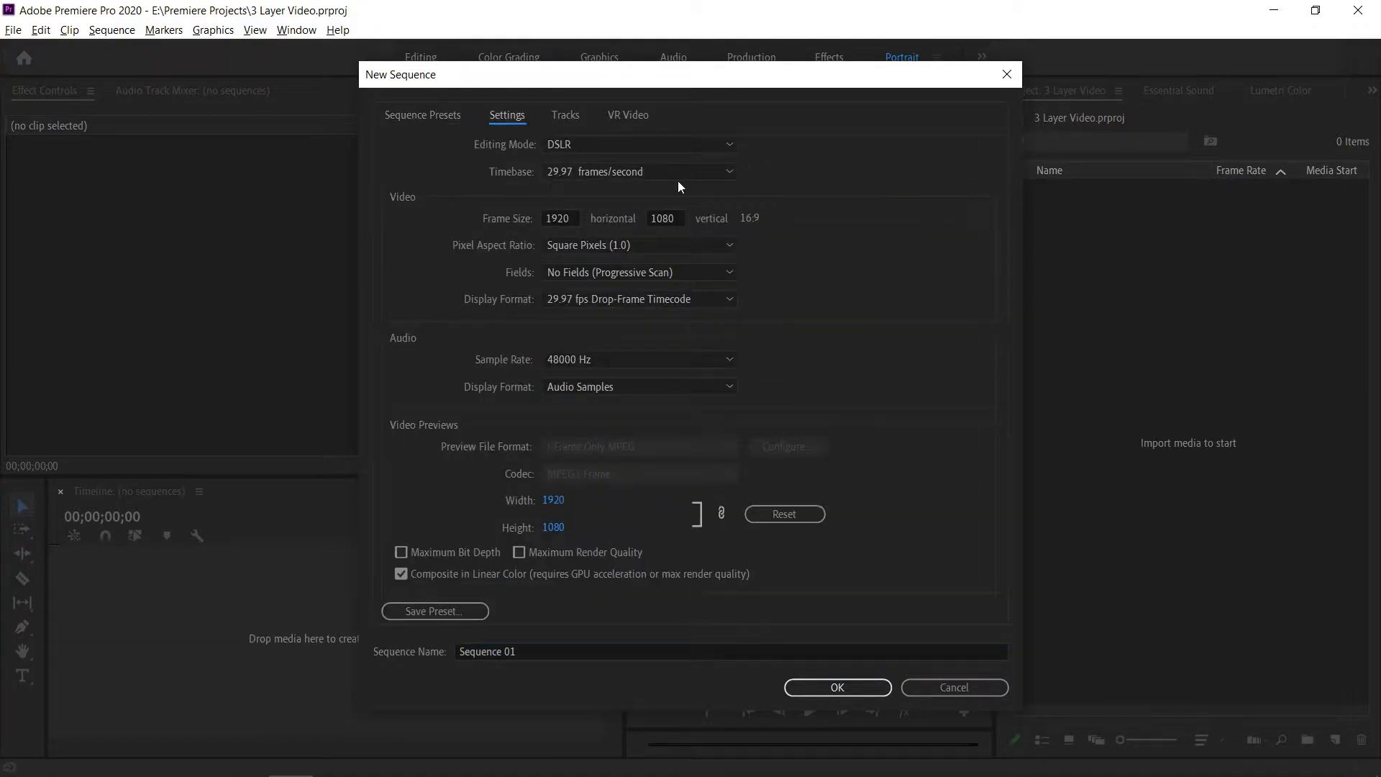
pyautogui.click(723, 171)
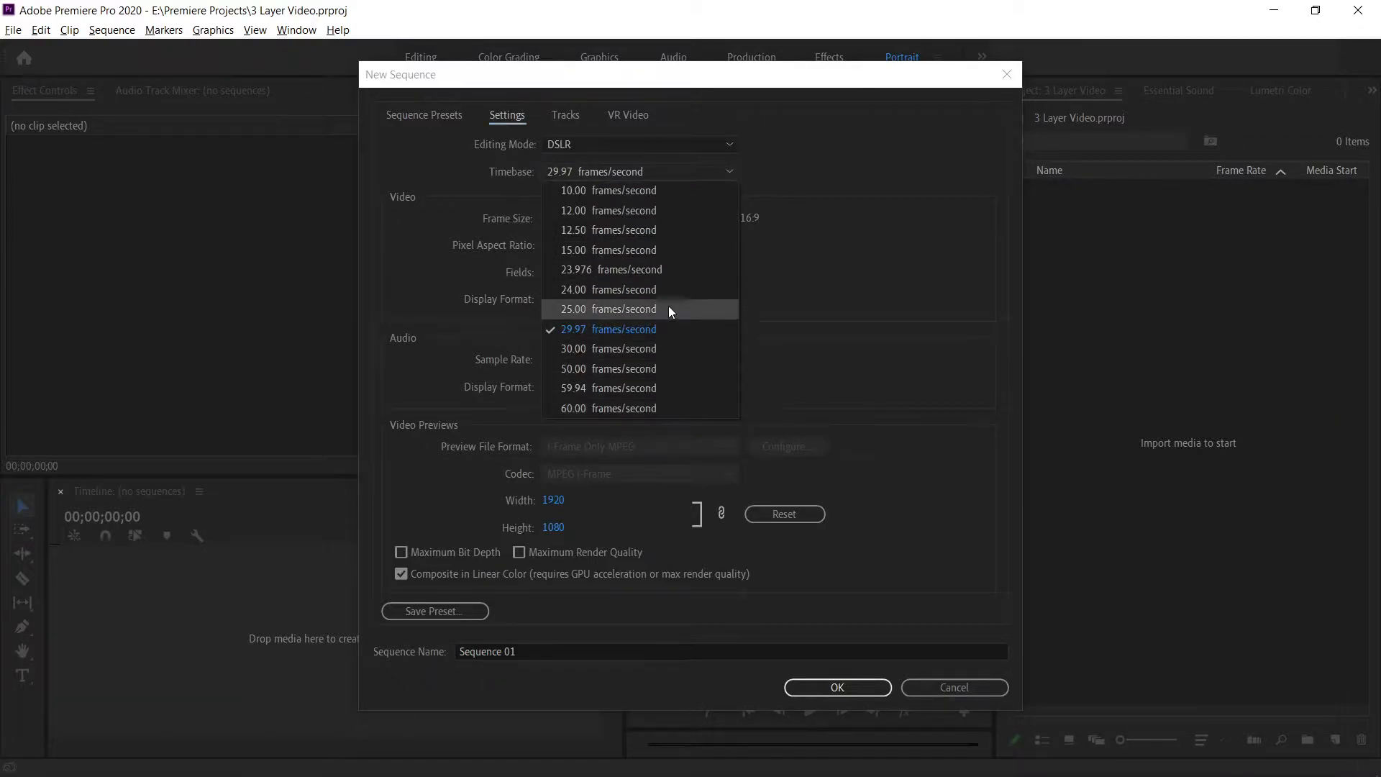
pyautogui.click(815, 281)
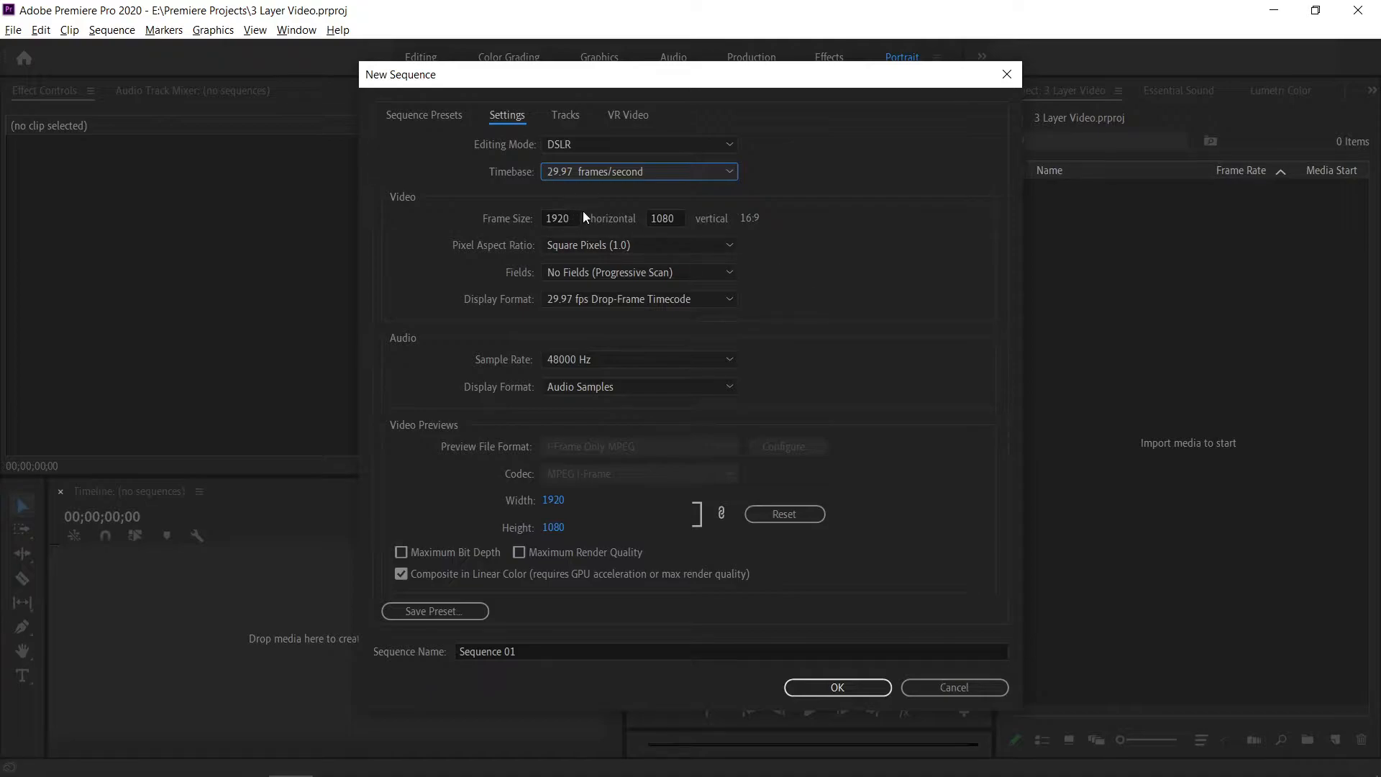
pyautogui.moveTo(578, 214); pyautogui.dragTo(524, 217)
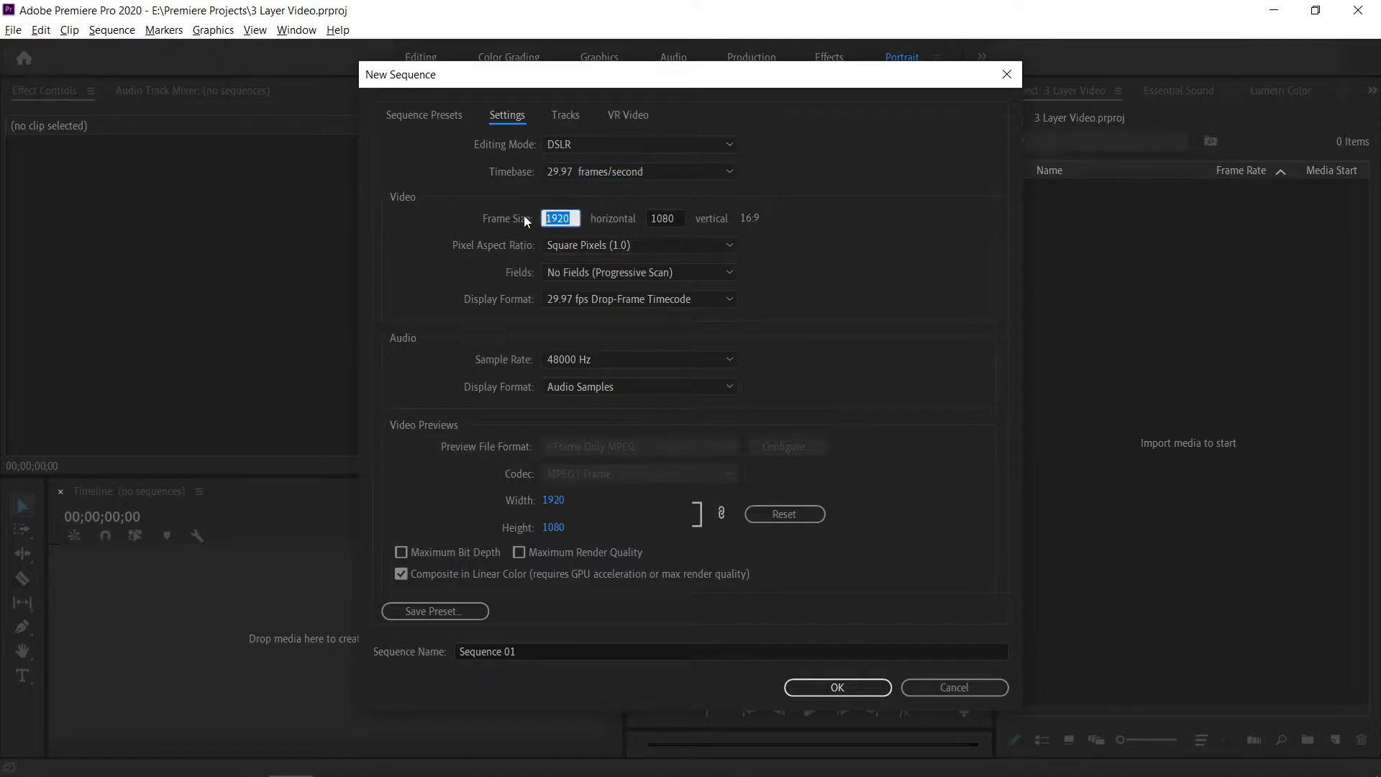
pyautogui.write('1080')
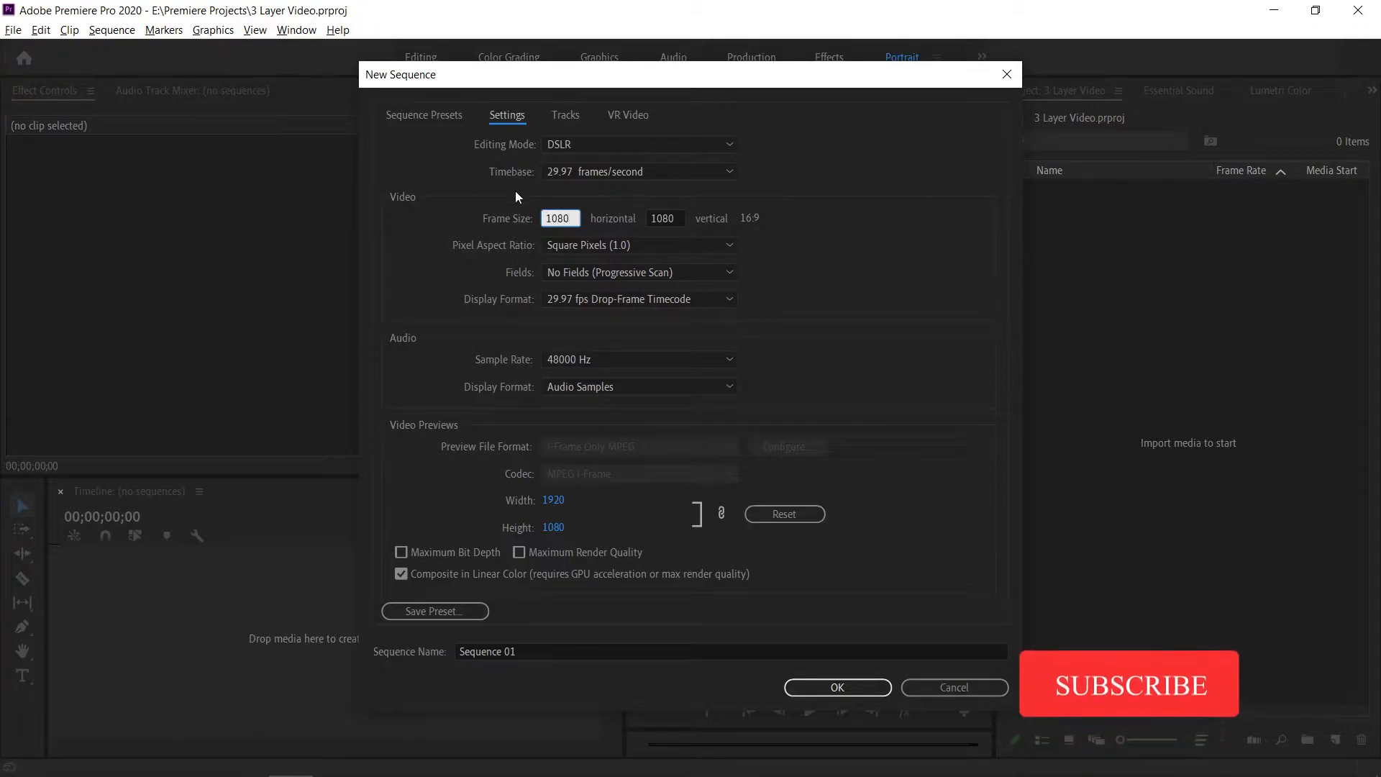
pyautogui.moveTo(692, 220); pyautogui.dragTo(644, 221)
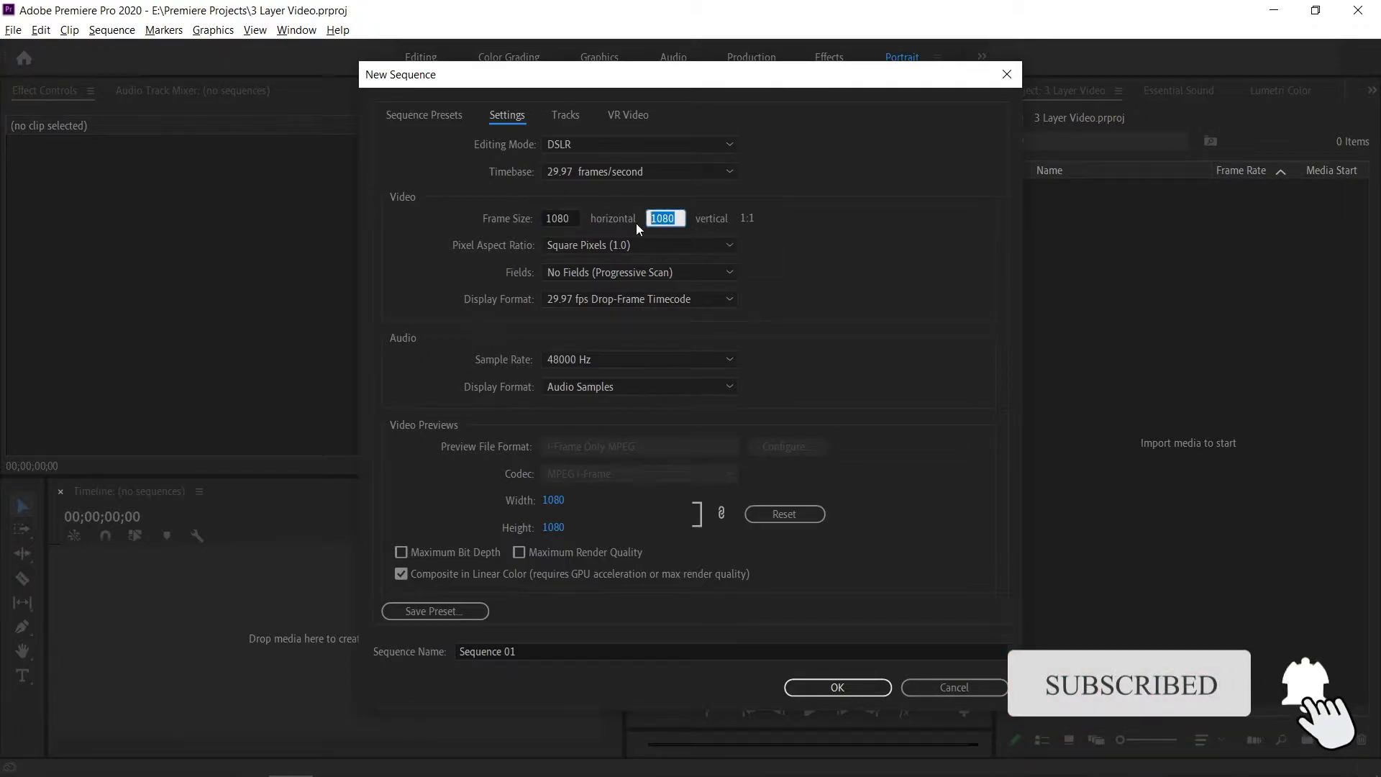
pyautogui.write('1824')
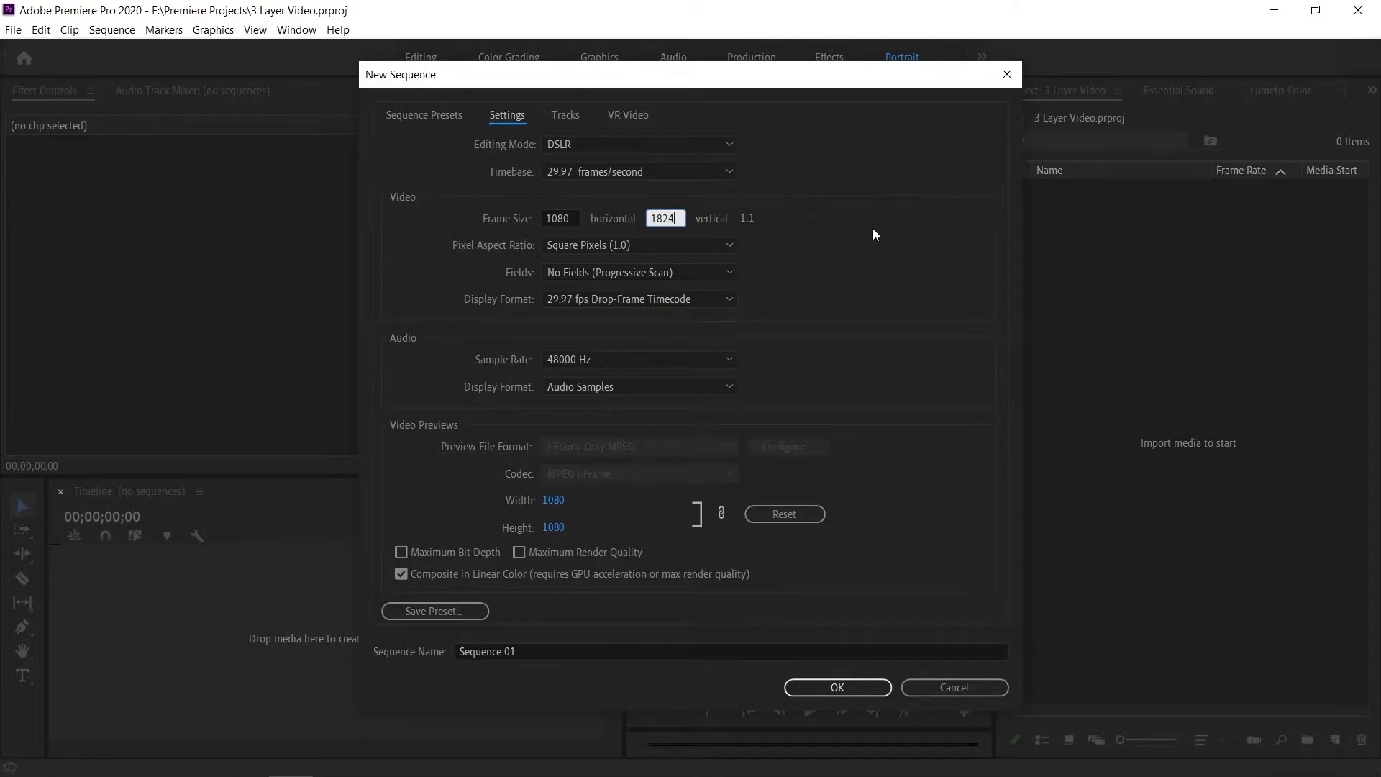
pyautogui.press('Tab')
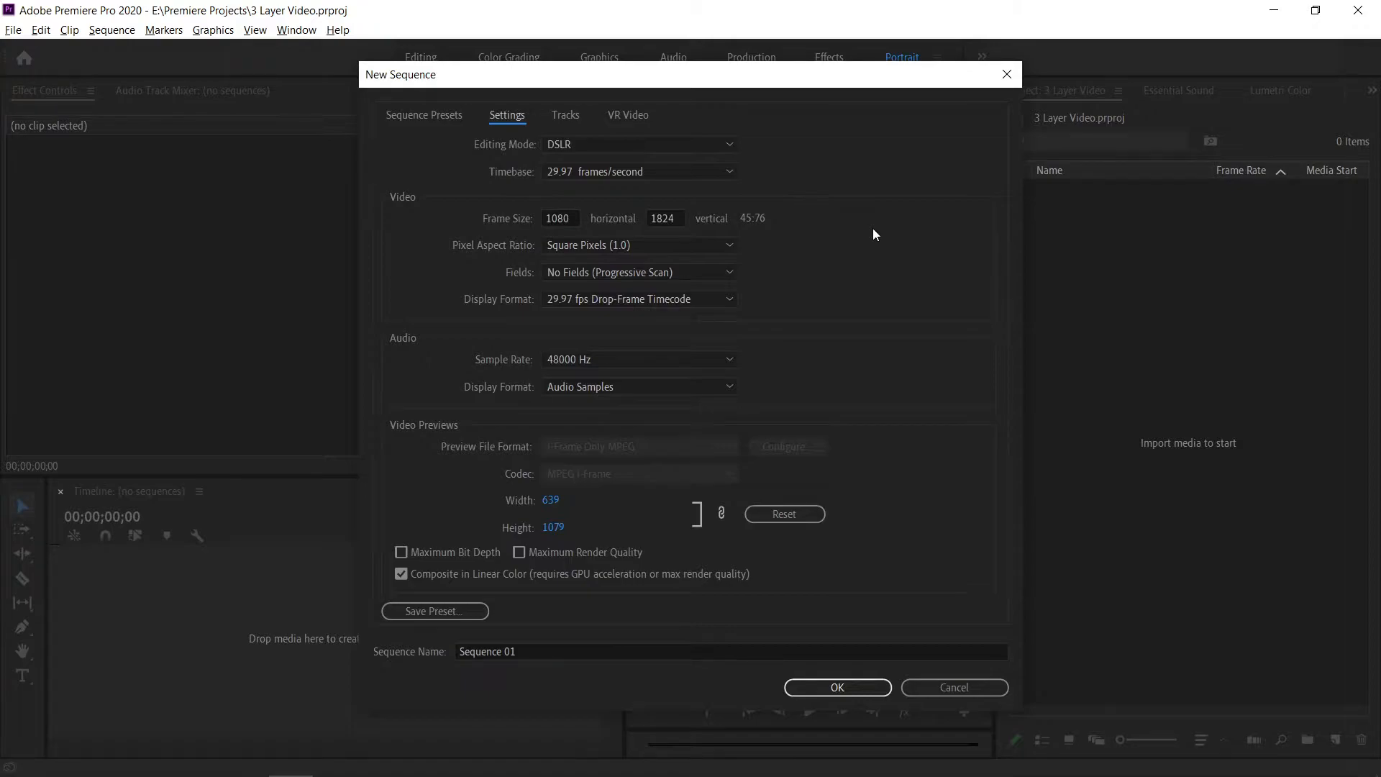
# Name the new sequence "3 Layer Video" and create it
pyautogui.moveTo(551, 651); pyautogui.dragTo(444, 650)
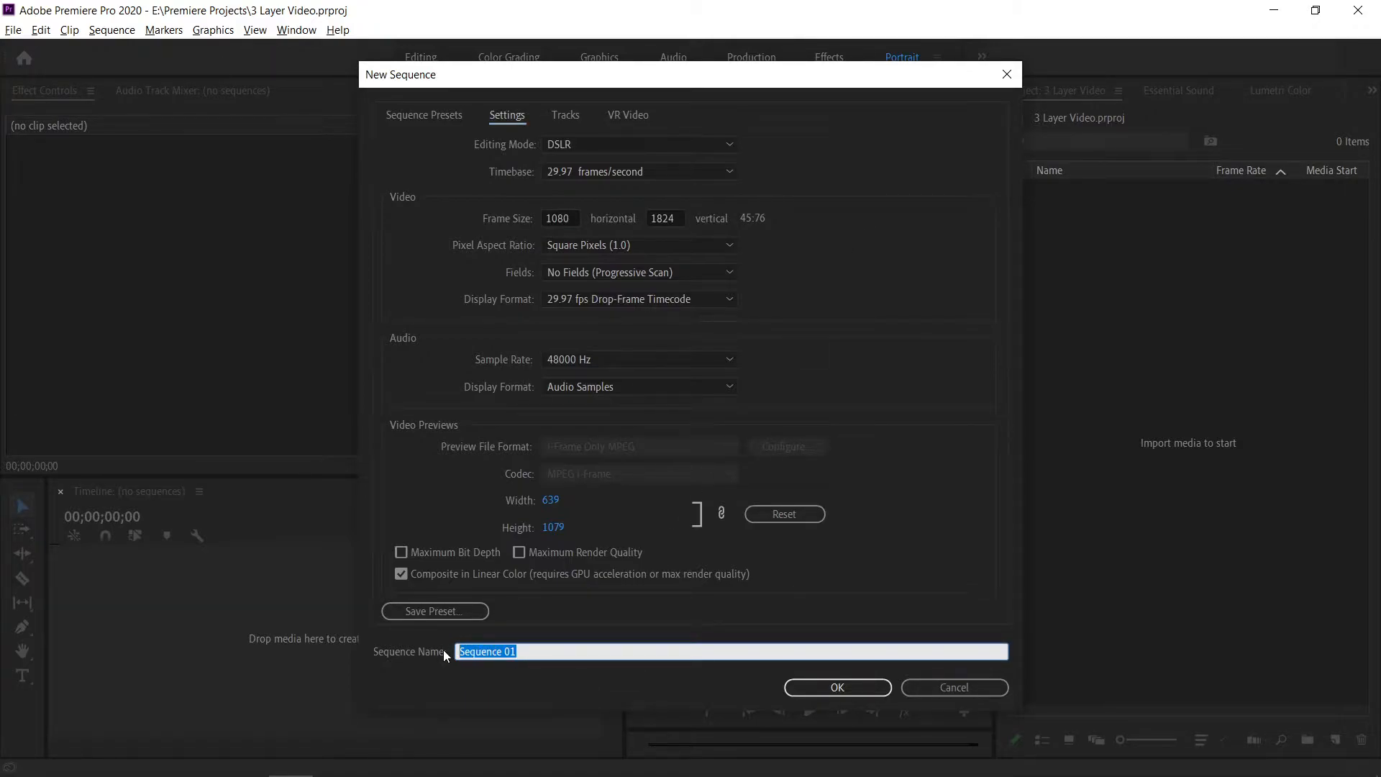
pyautogui.write('3 Layer Video')
pyautogui.click(841, 685)
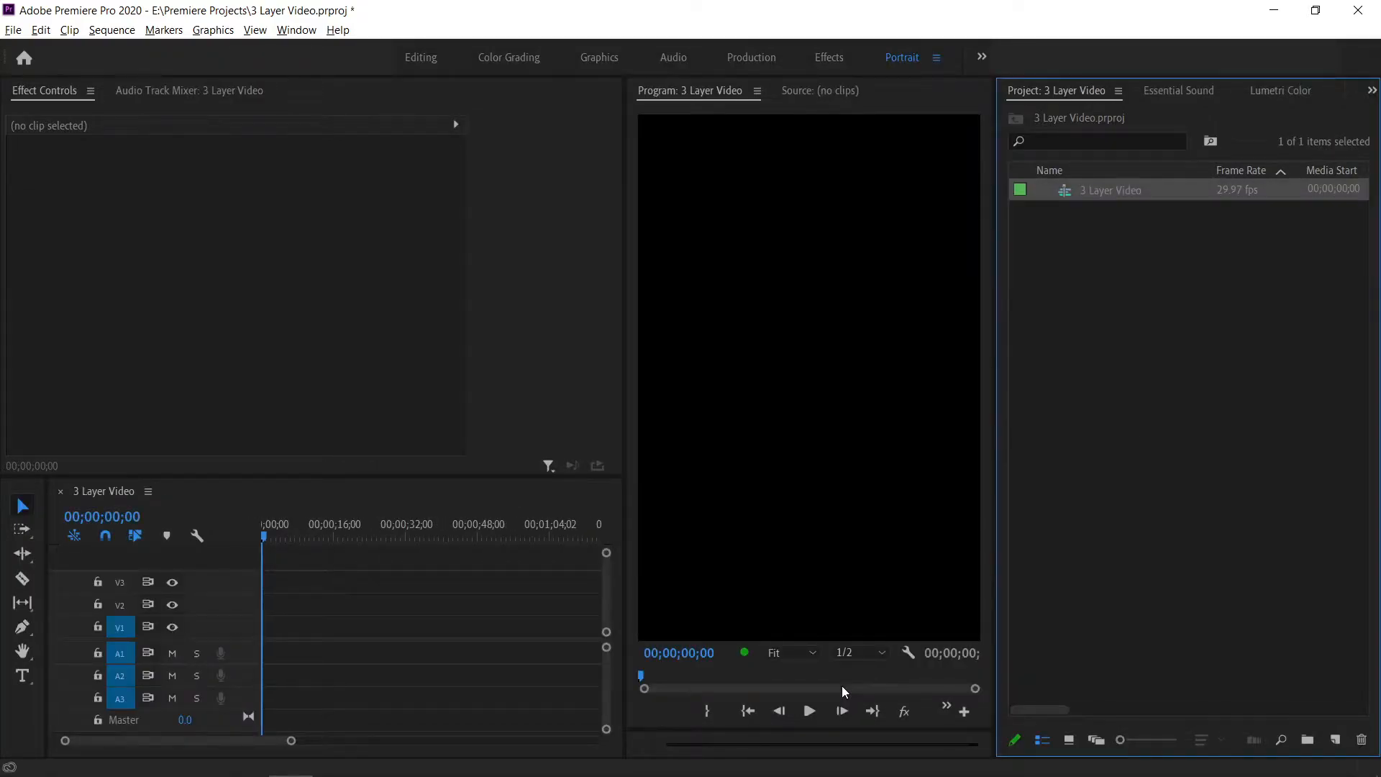
pyautogui.click(1142, 394)
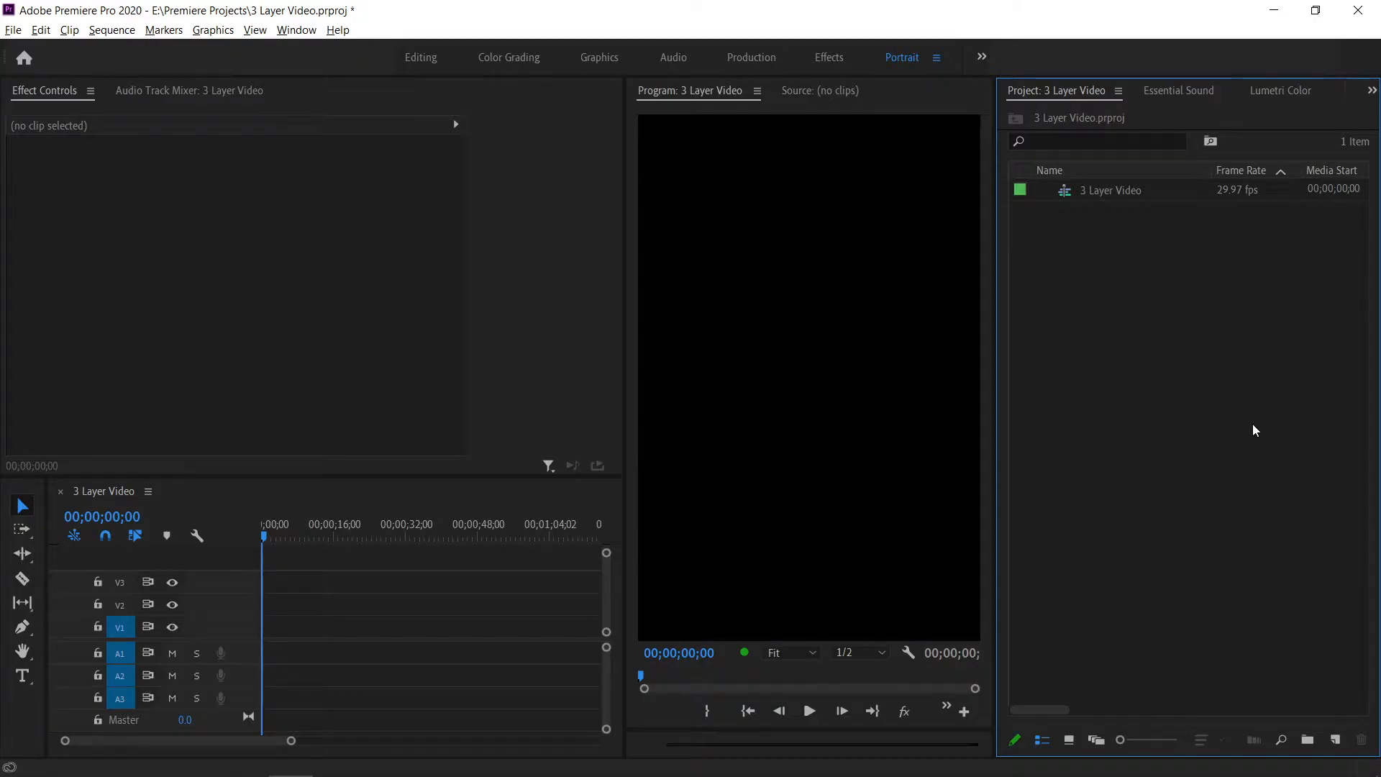
# Start a second new sequence with a frame size of 1080 horizontal by 608 vertical
pyautogui.click(1334, 739)
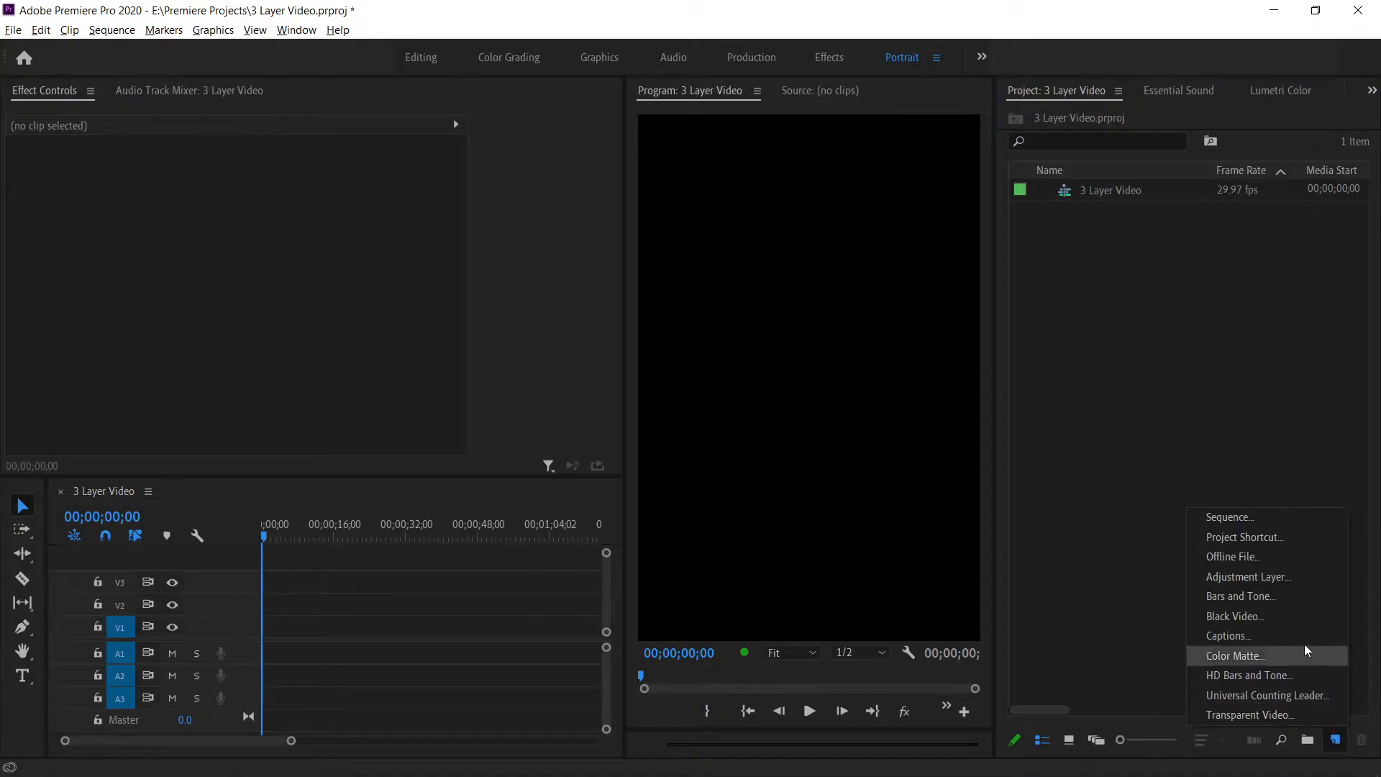
pyautogui.click(1273, 518)
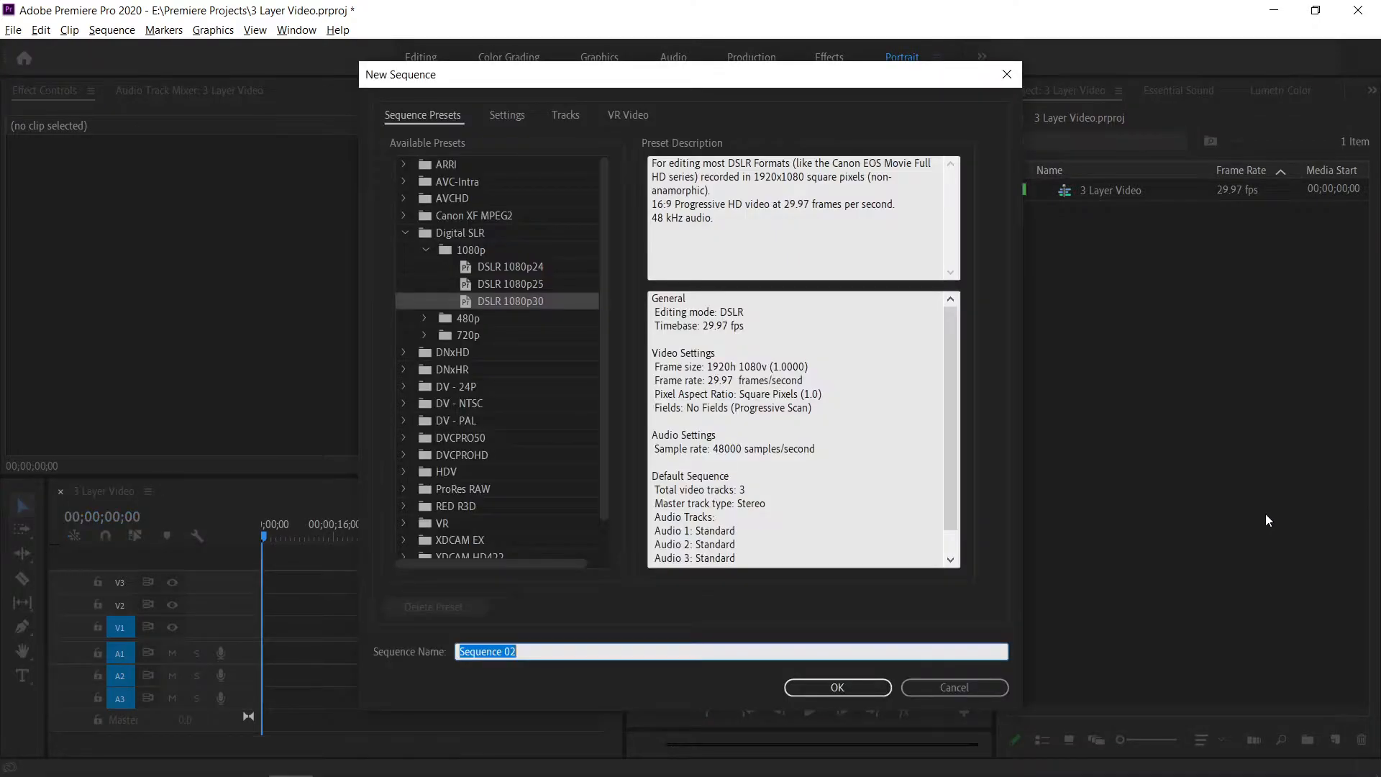
pyautogui.click(518, 121)
pyautogui.doubleClick(570, 219)
pyautogui.write('1080')
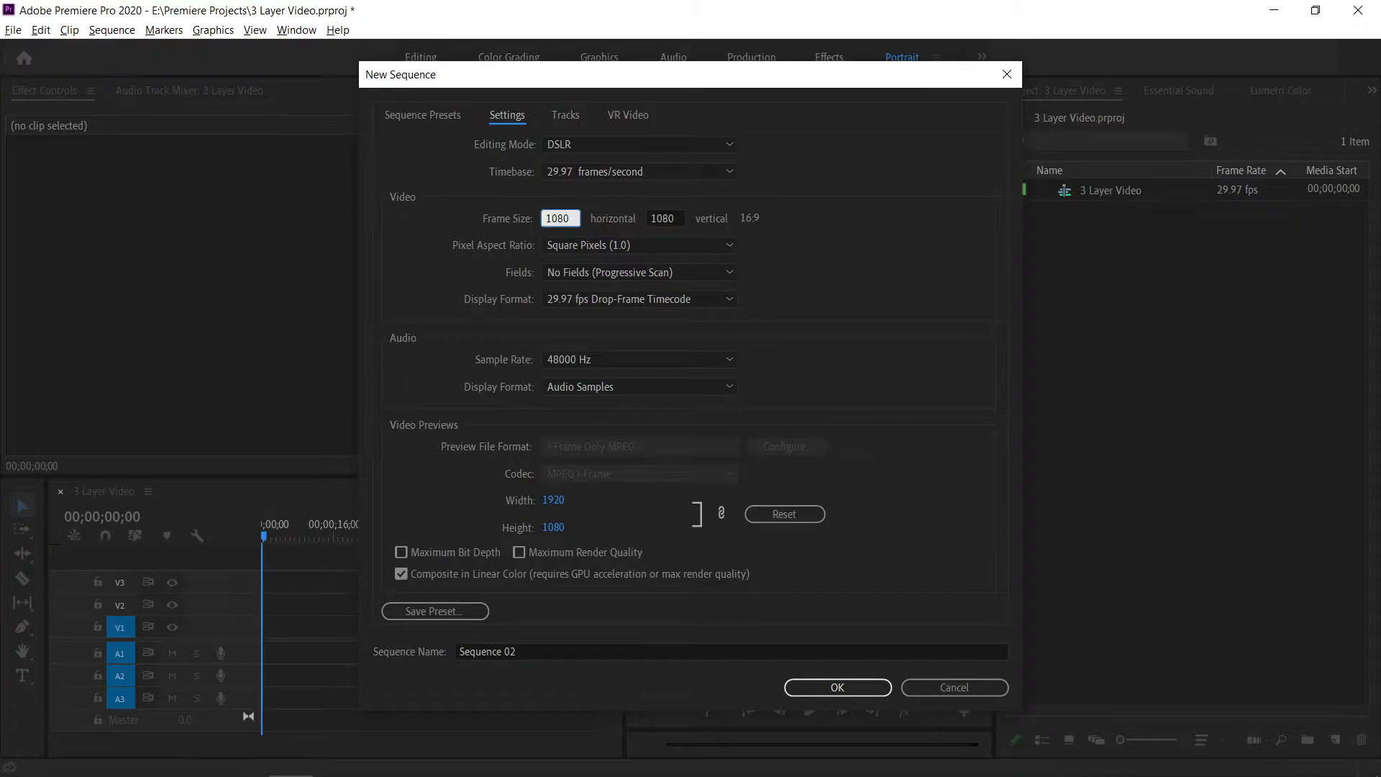
pyautogui.doubleClick(648, 218)
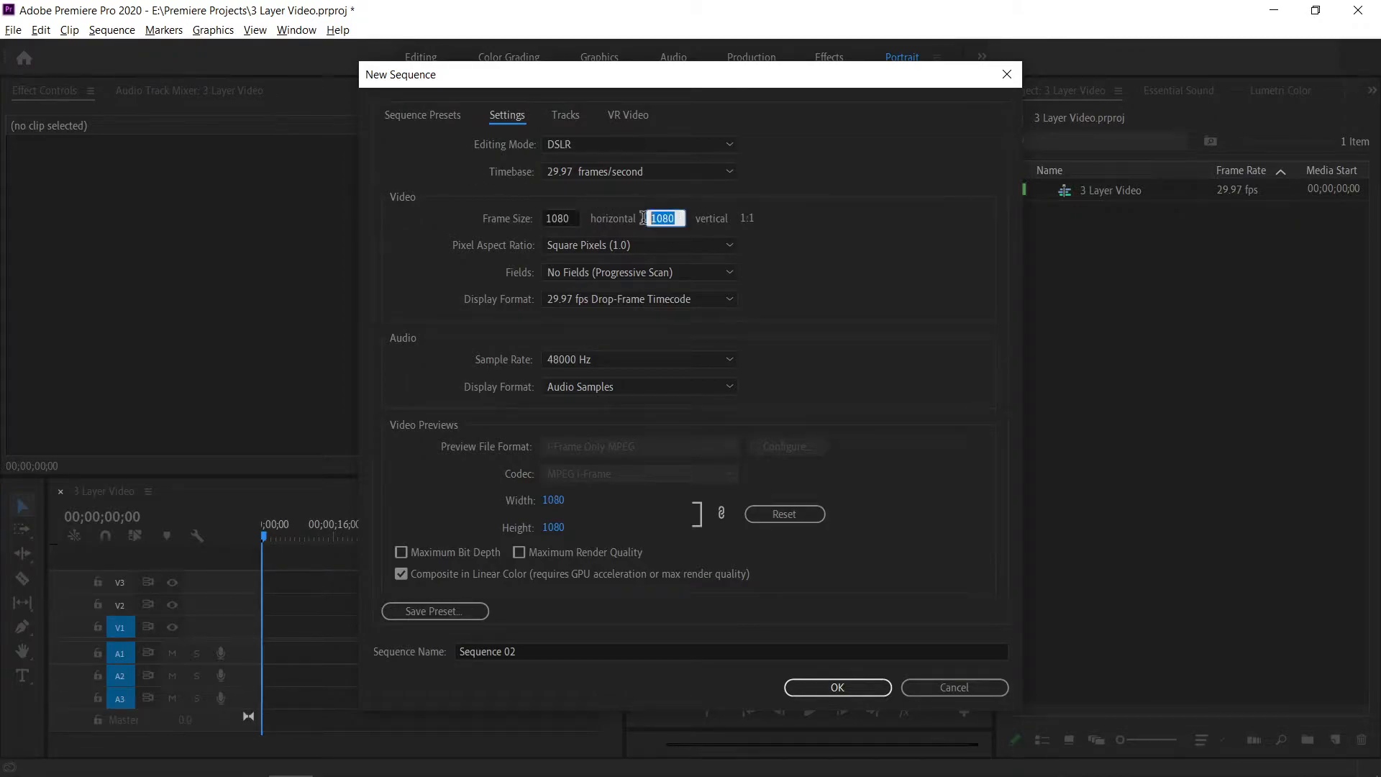
pyautogui.write('608')
pyautogui.click(809, 208)
# Name the second sequence "V1" and create it
pyautogui.click(538, 650)
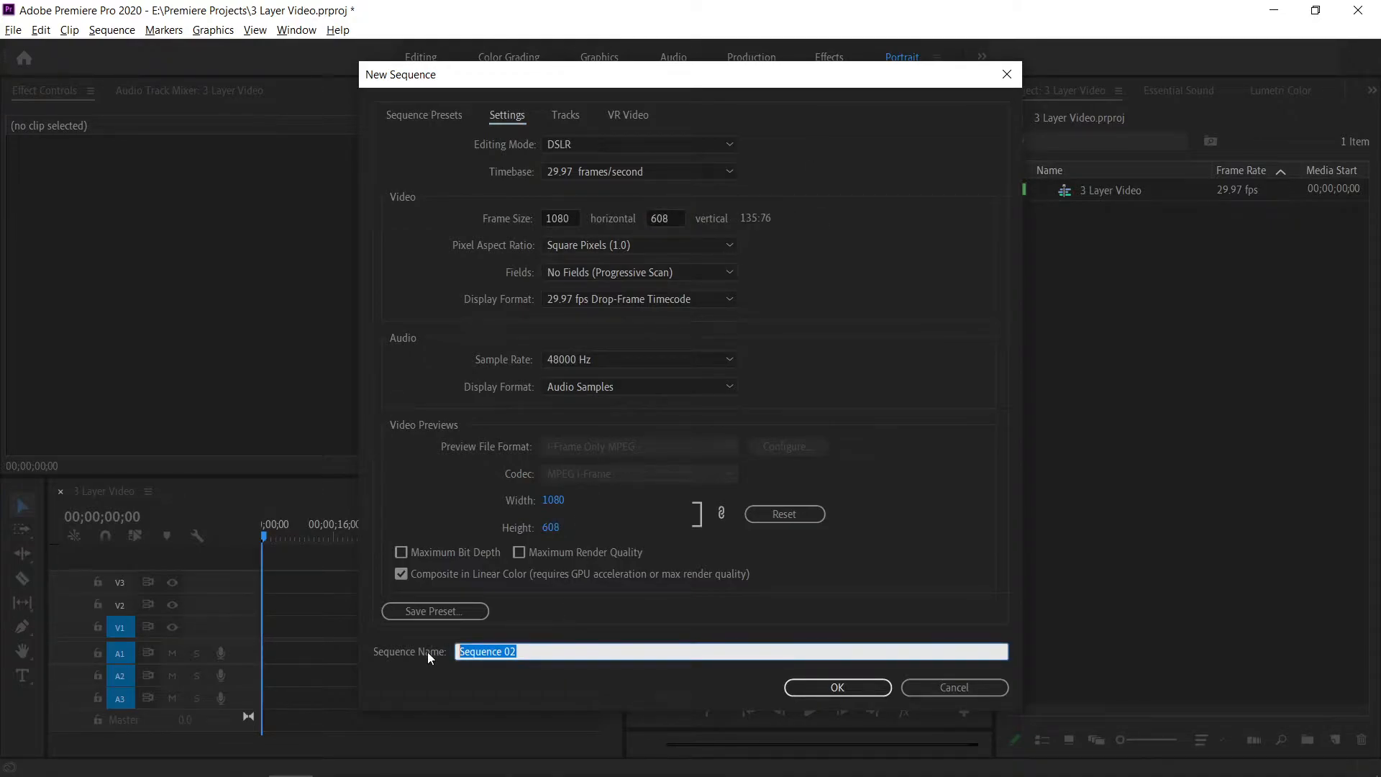
pyautogui.write('V1')
pyautogui.click(854, 686)
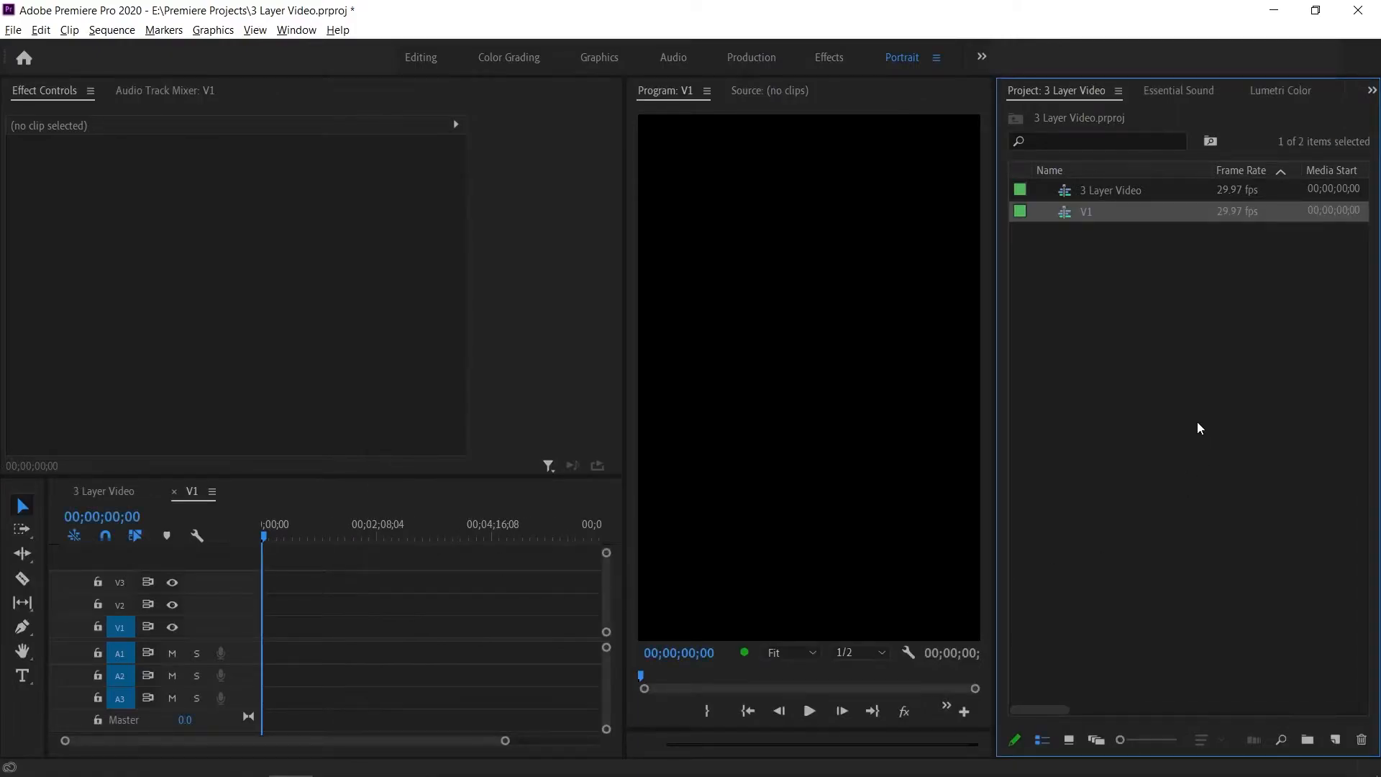
pyautogui.click(1102, 330)
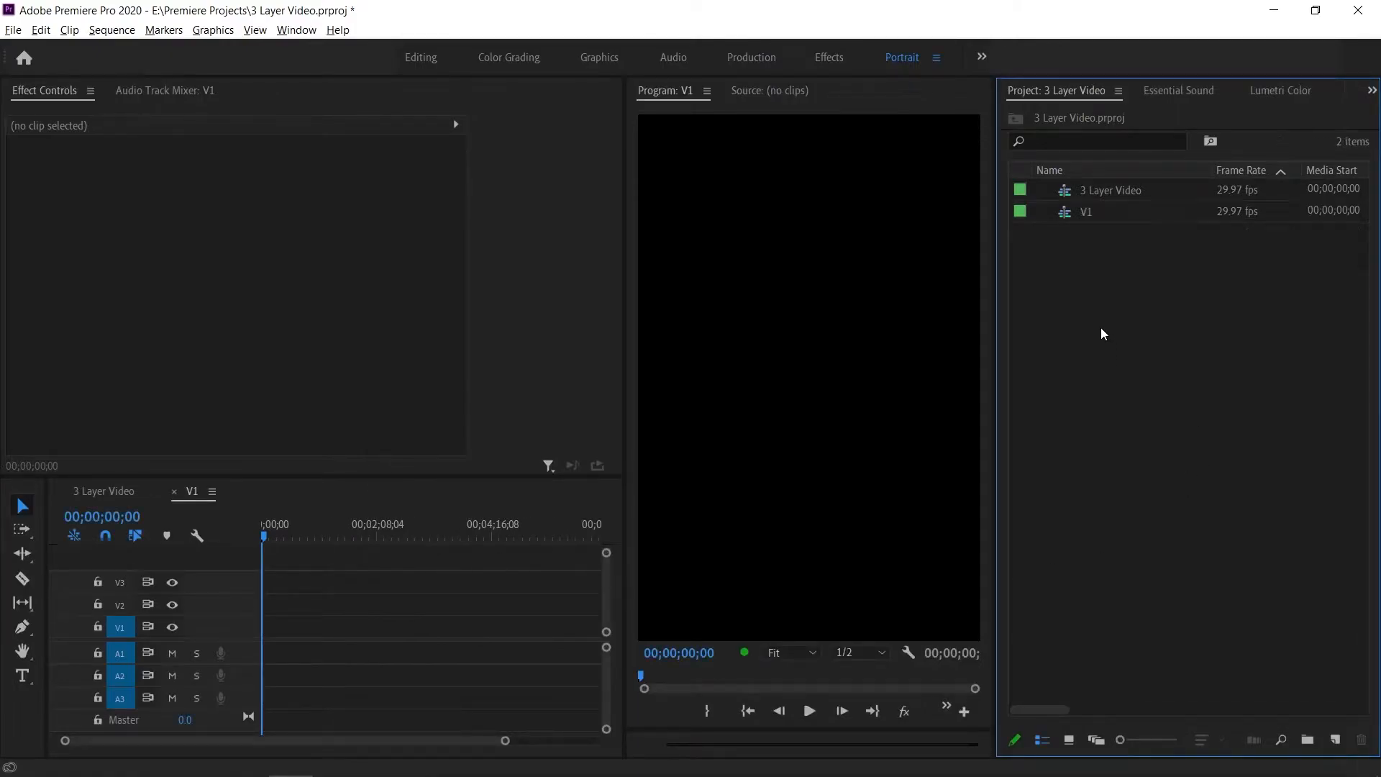
# Duplicate the V1 sequence in the project and rename the copy "V2"
pyautogui.click(1116, 212)
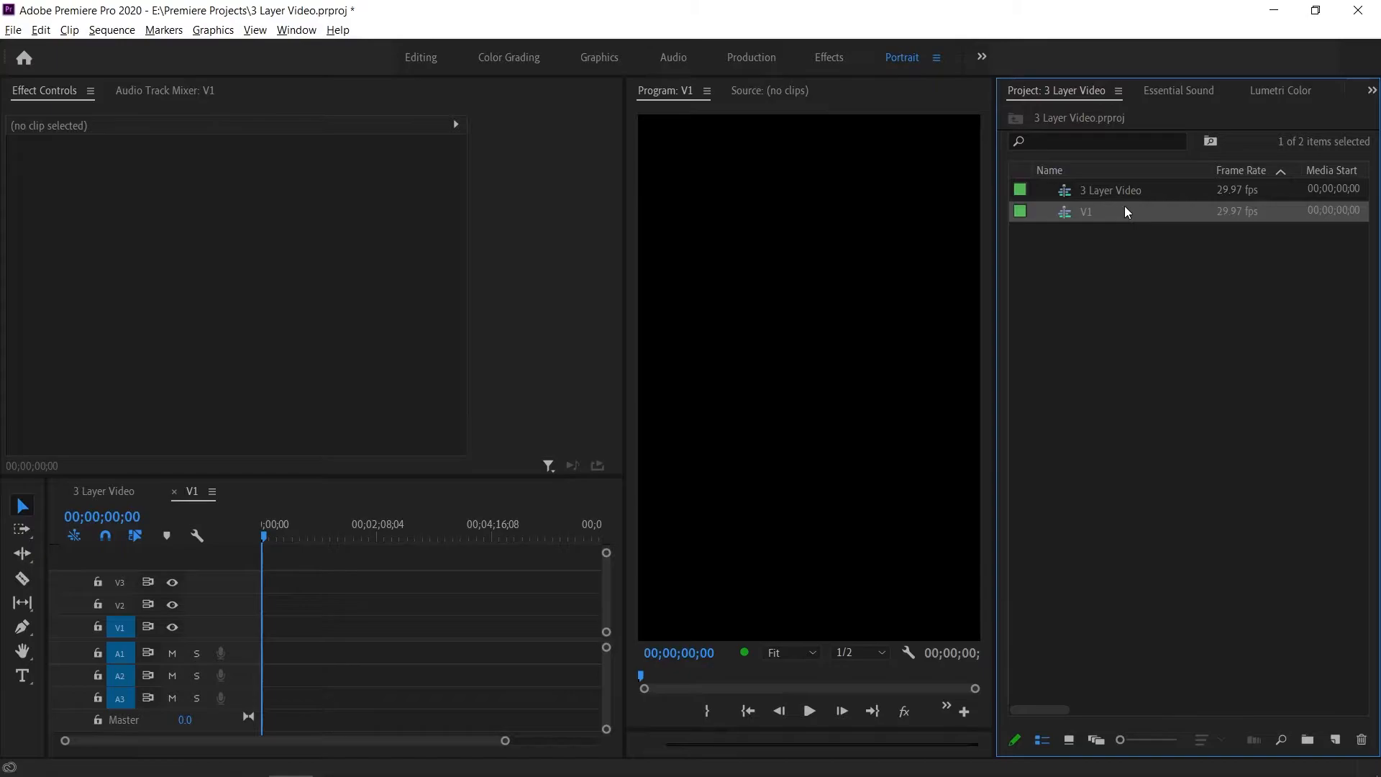
pyautogui.rightClick(1124, 209)
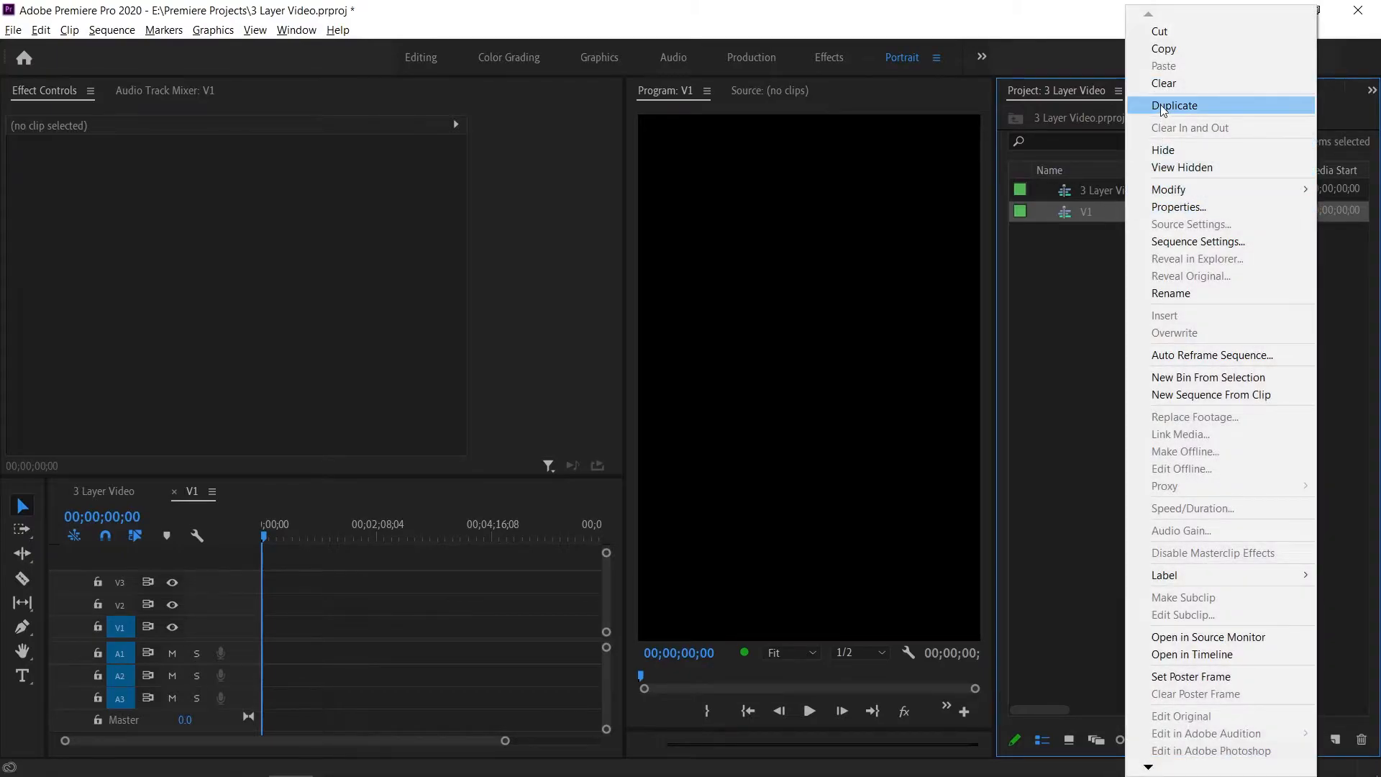
pyautogui.click(1155, 105)
pyautogui.click(1130, 232)
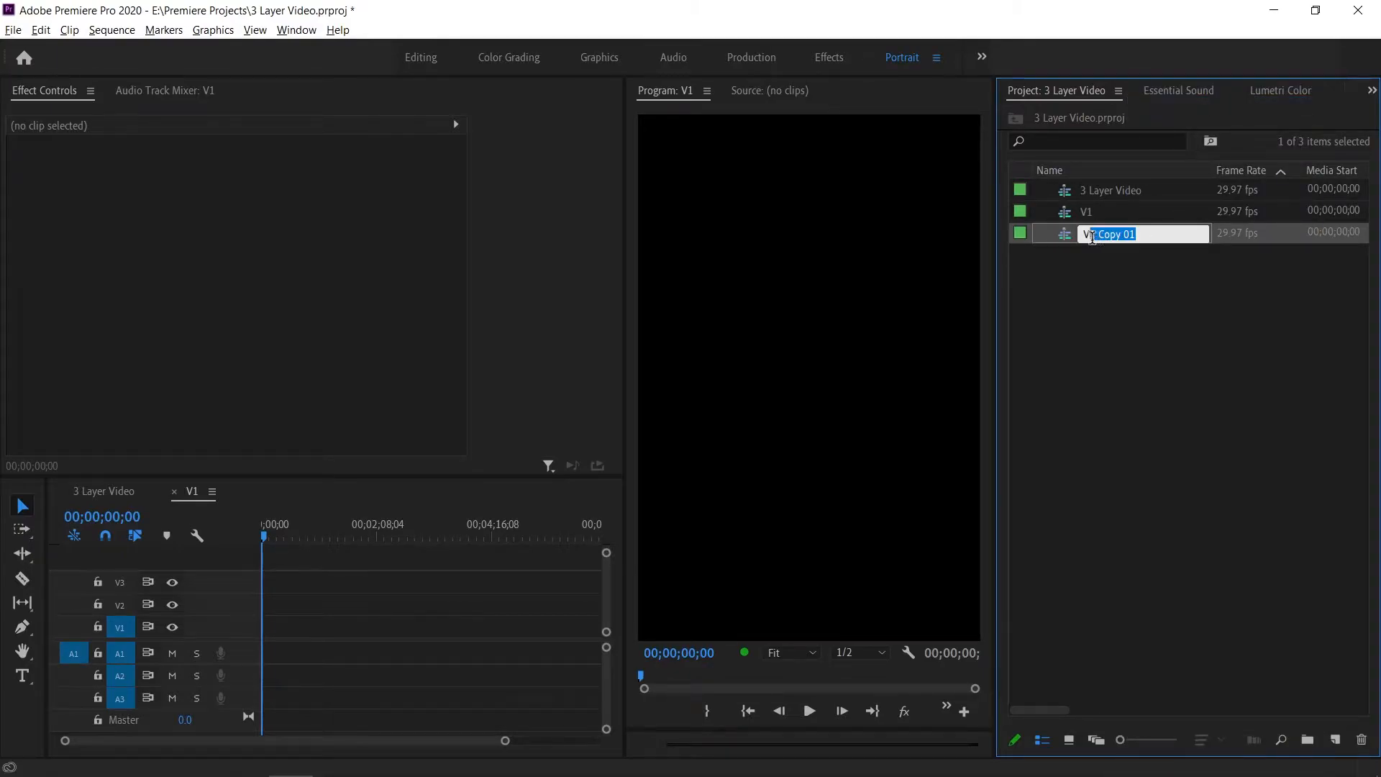
pyautogui.write('V2')
pyautogui.press('Return')
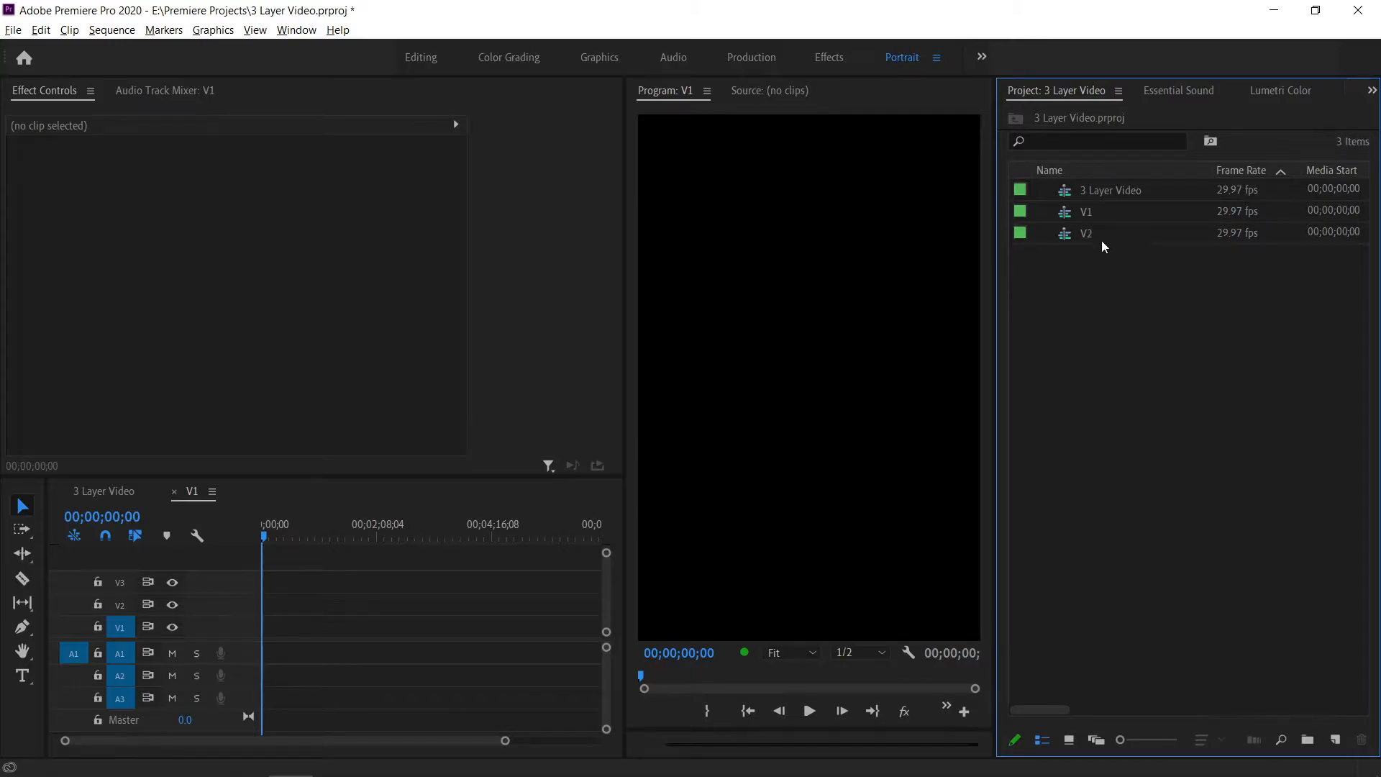
# Duplicate the V2 sequence in the project and rename the copy "V3"
pyautogui.rightClick(1099, 241)
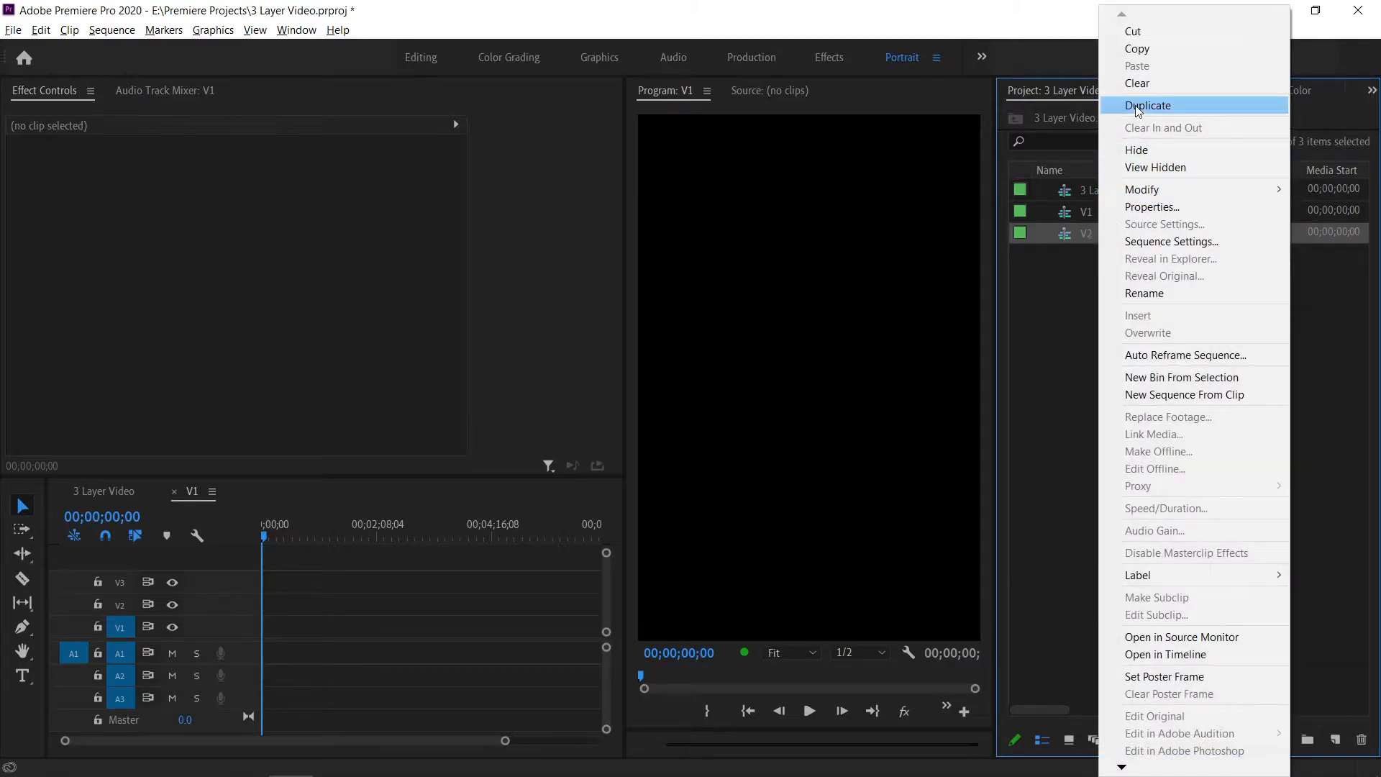
pyautogui.click(1138, 106)
pyautogui.click(1132, 259)
pyautogui.moveTo(1141, 255); pyautogui.dragTo(1089, 257)
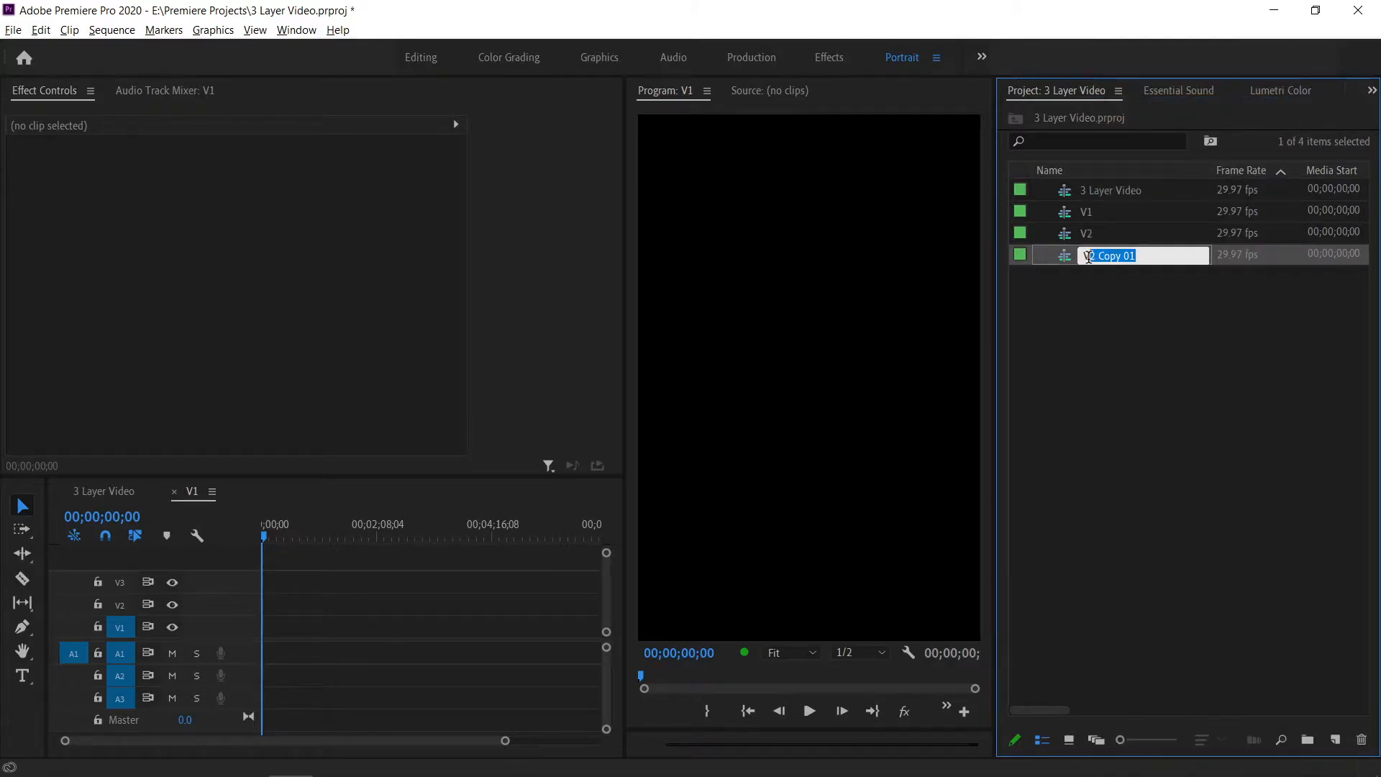
pyautogui.write('3')
pyautogui.click(1118, 336)
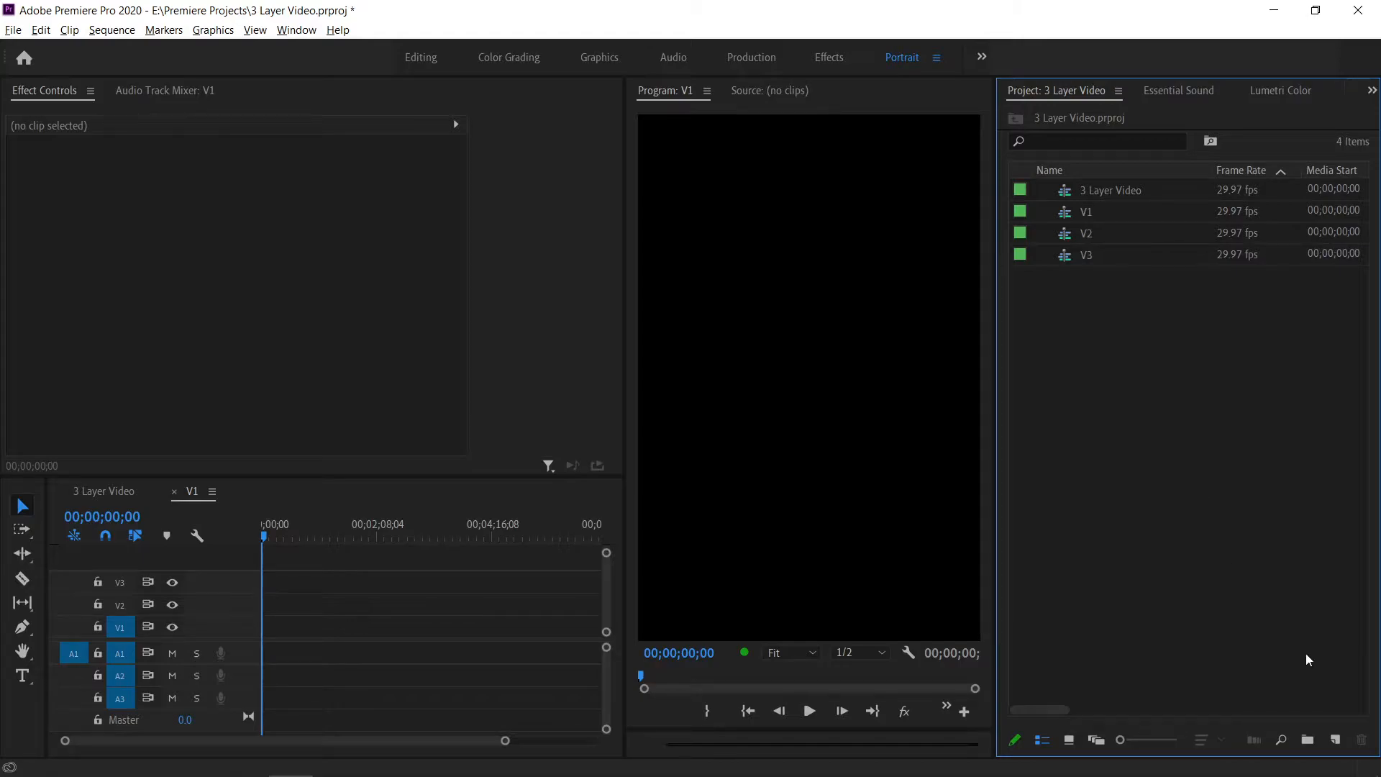
# Create a new bin named "Videos" in the project
pyautogui.click(1308, 741)
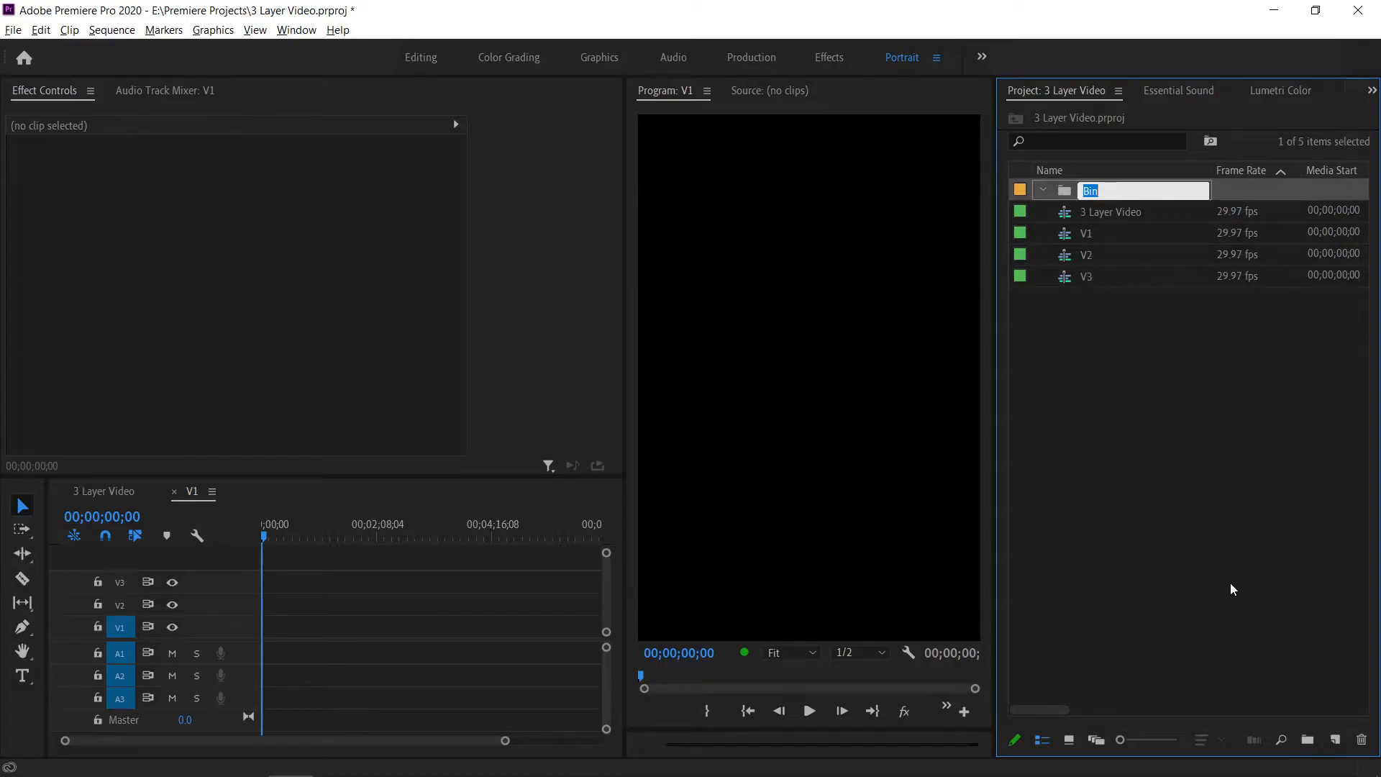
pyautogui.write('Videos')
pyautogui.click(1223, 486)
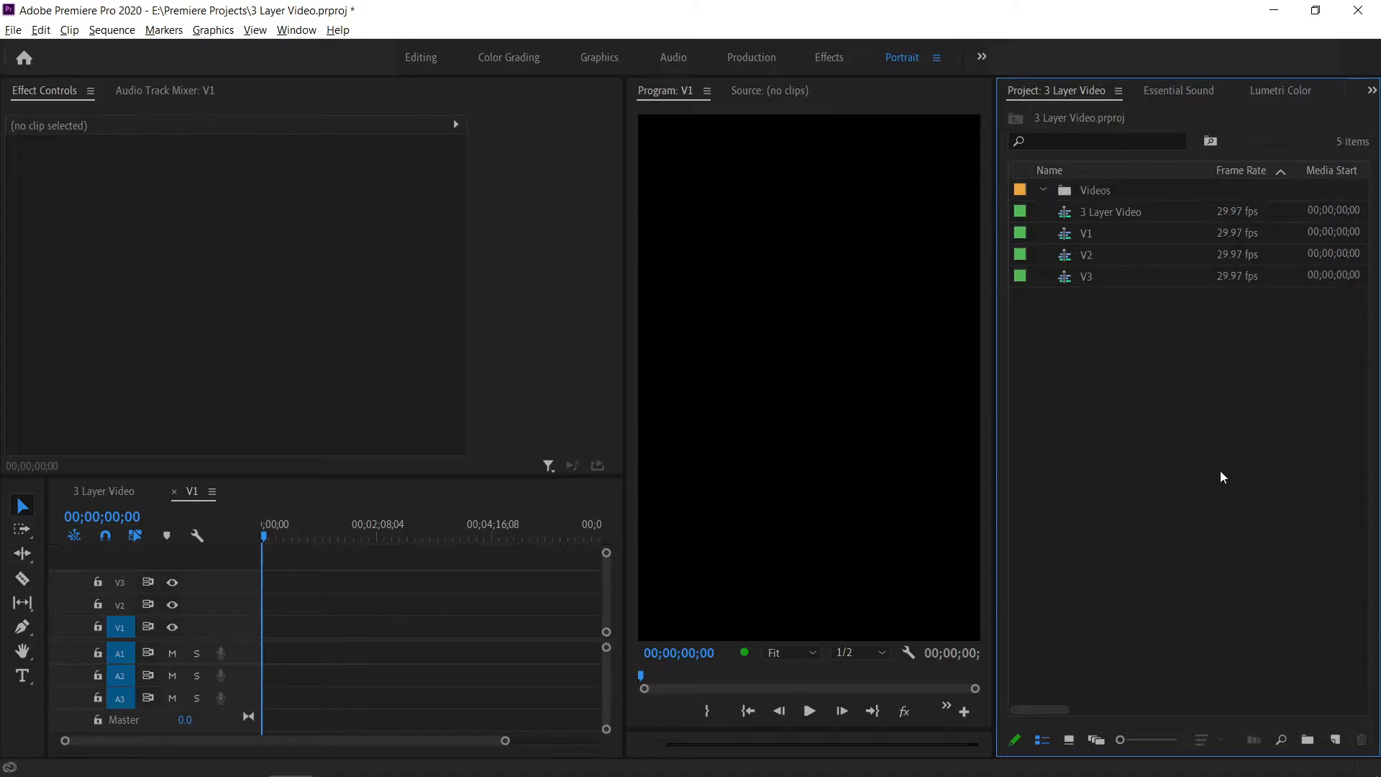
# Import all the video files from the Selected folder on HDD02 into the Videos bin and show them as thumbnails
pyautogui.doubleClick(1093, 192)
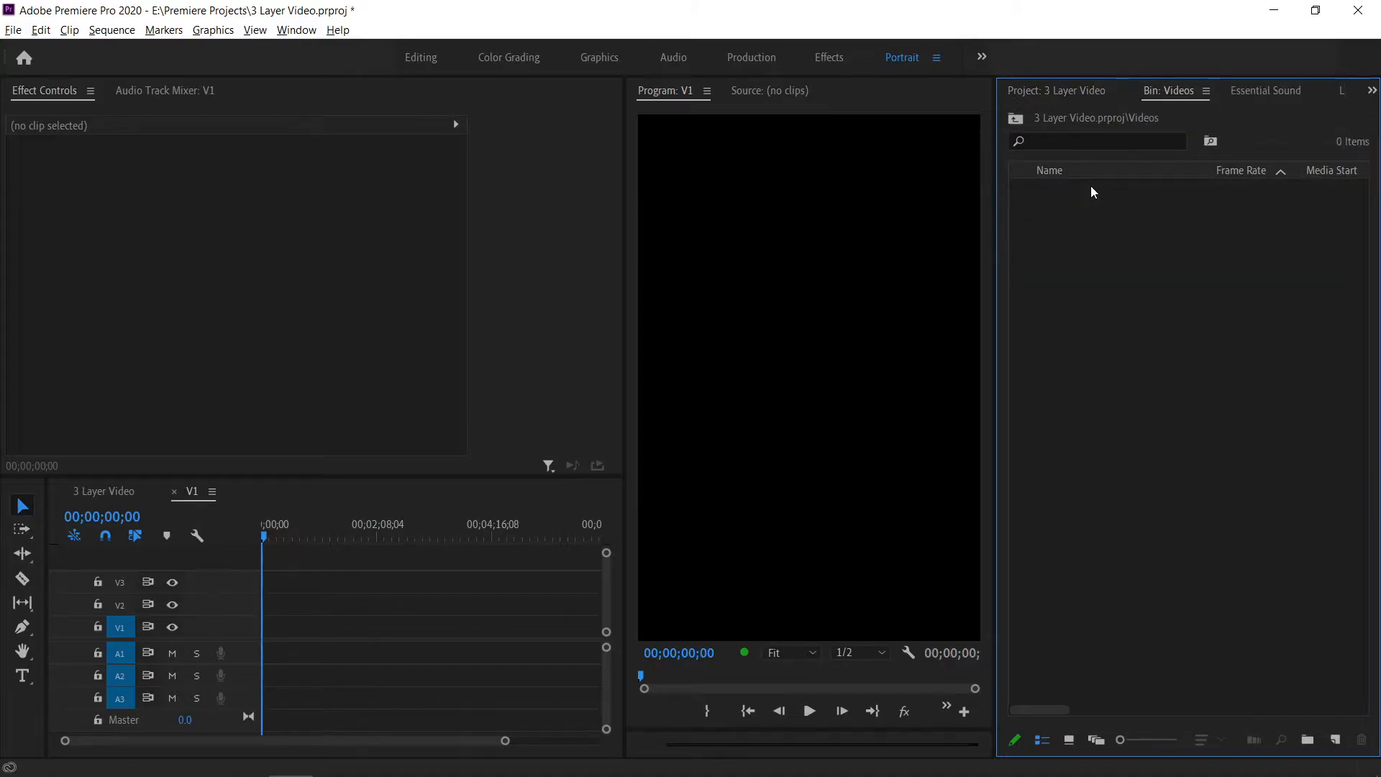
pyautogui.doubleClick(1144, 361)
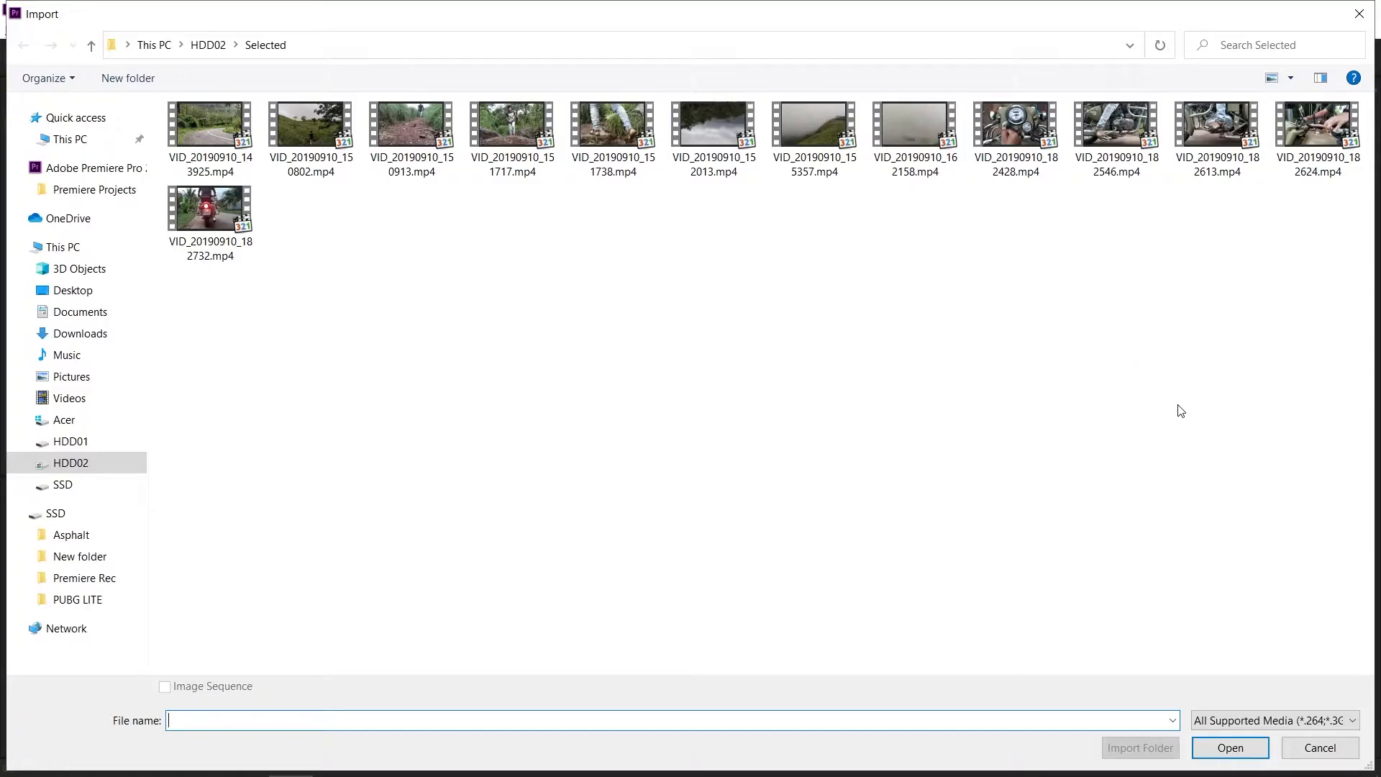
pyautogui.hotkey('ctrl', 'a')
pyautogui.click(1226, 748)
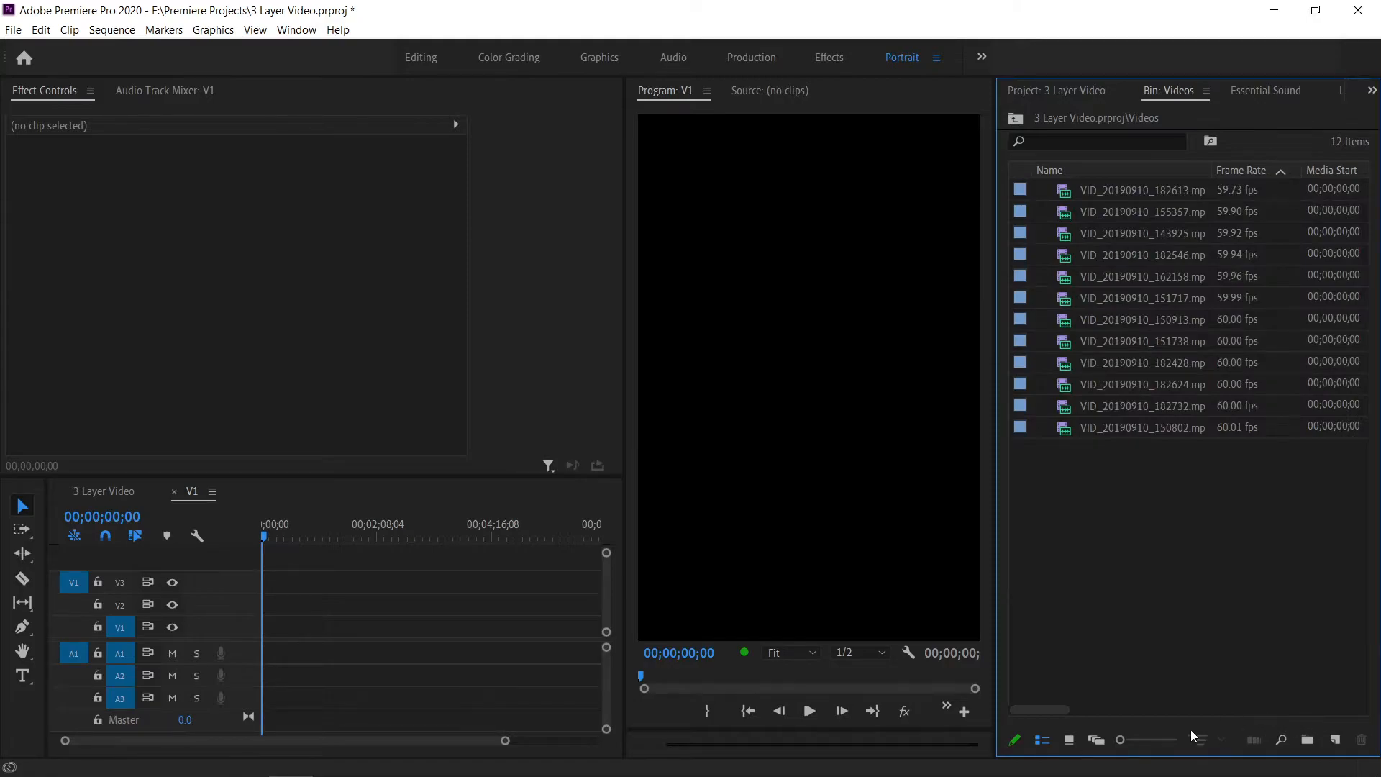
pyautogui.click(1069, 739)
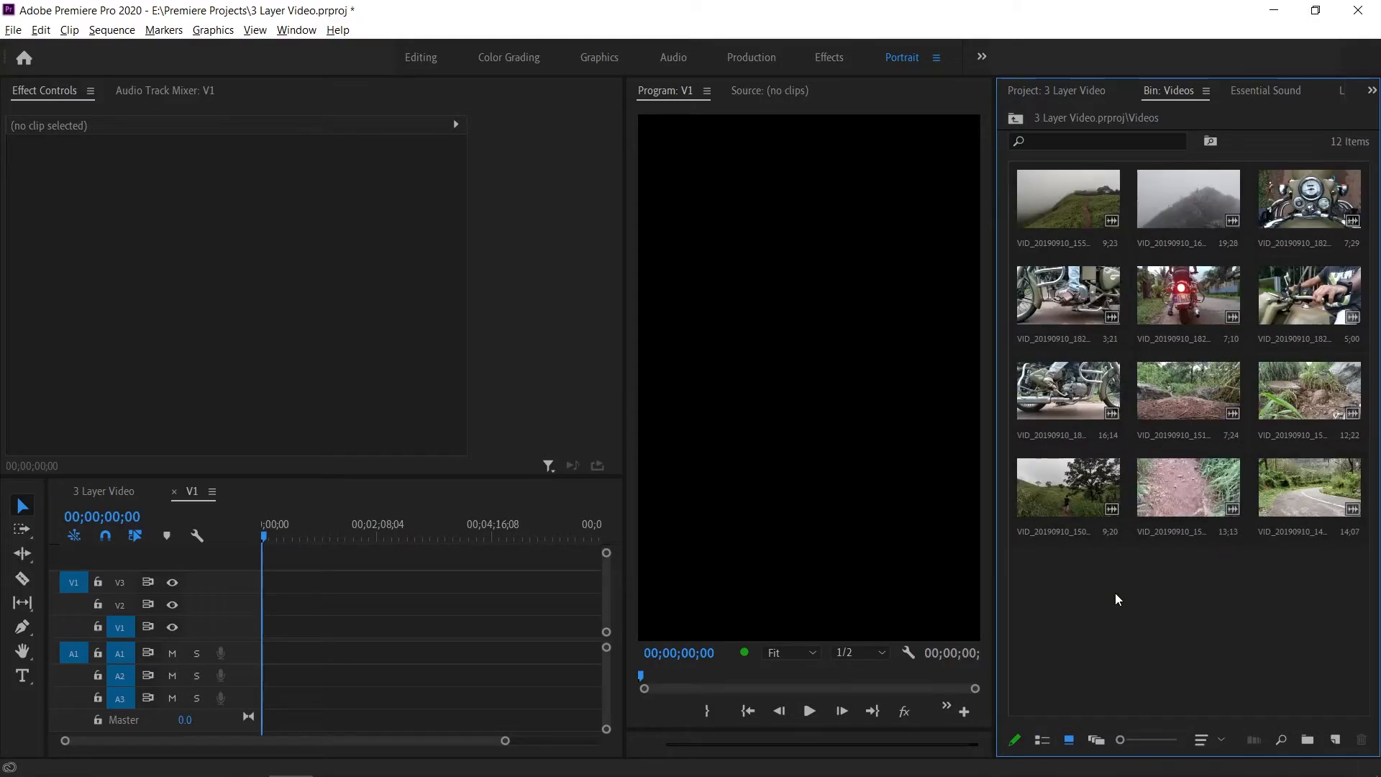
# Return to the main project listing and collapse the Videos bin so only the bin and sequences are listed
pyautogui.click(1066, 91)
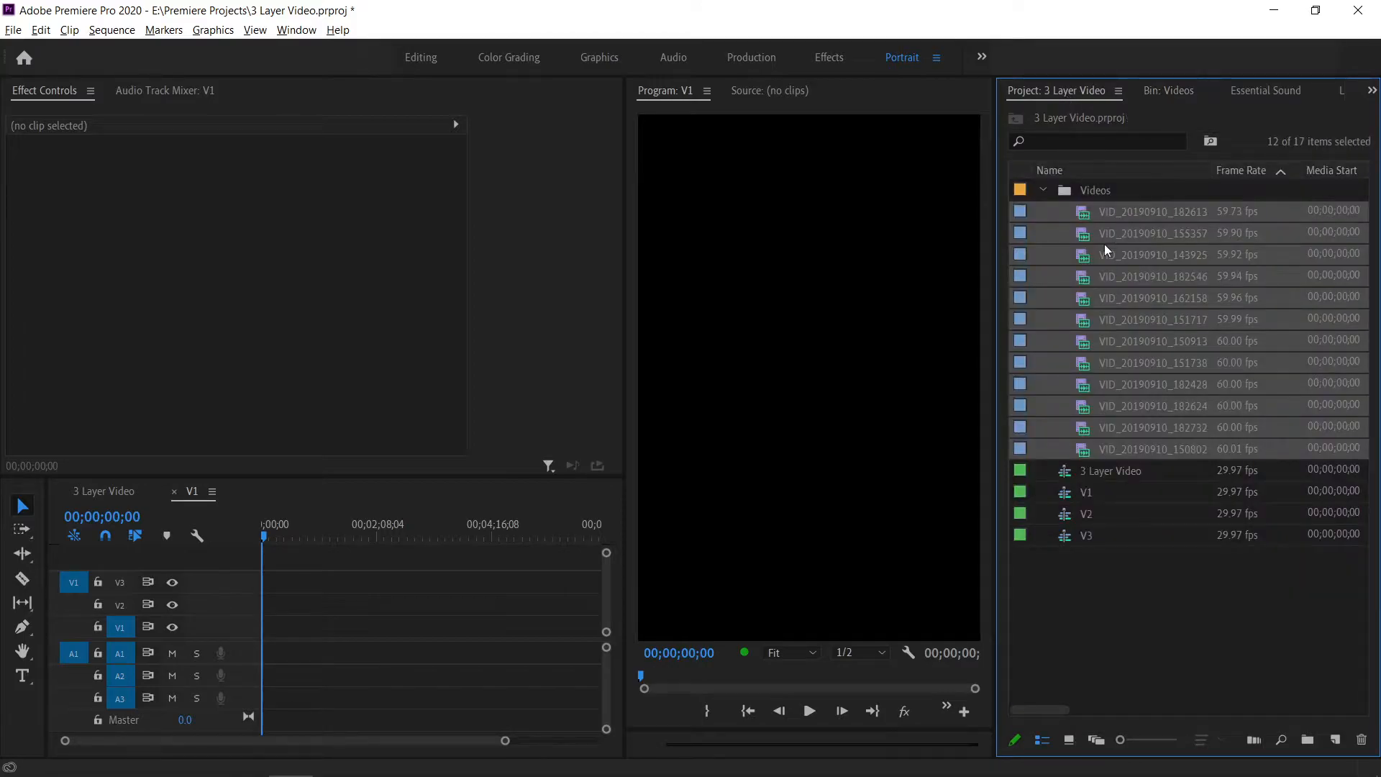
pyautogui.click(1051, 187)
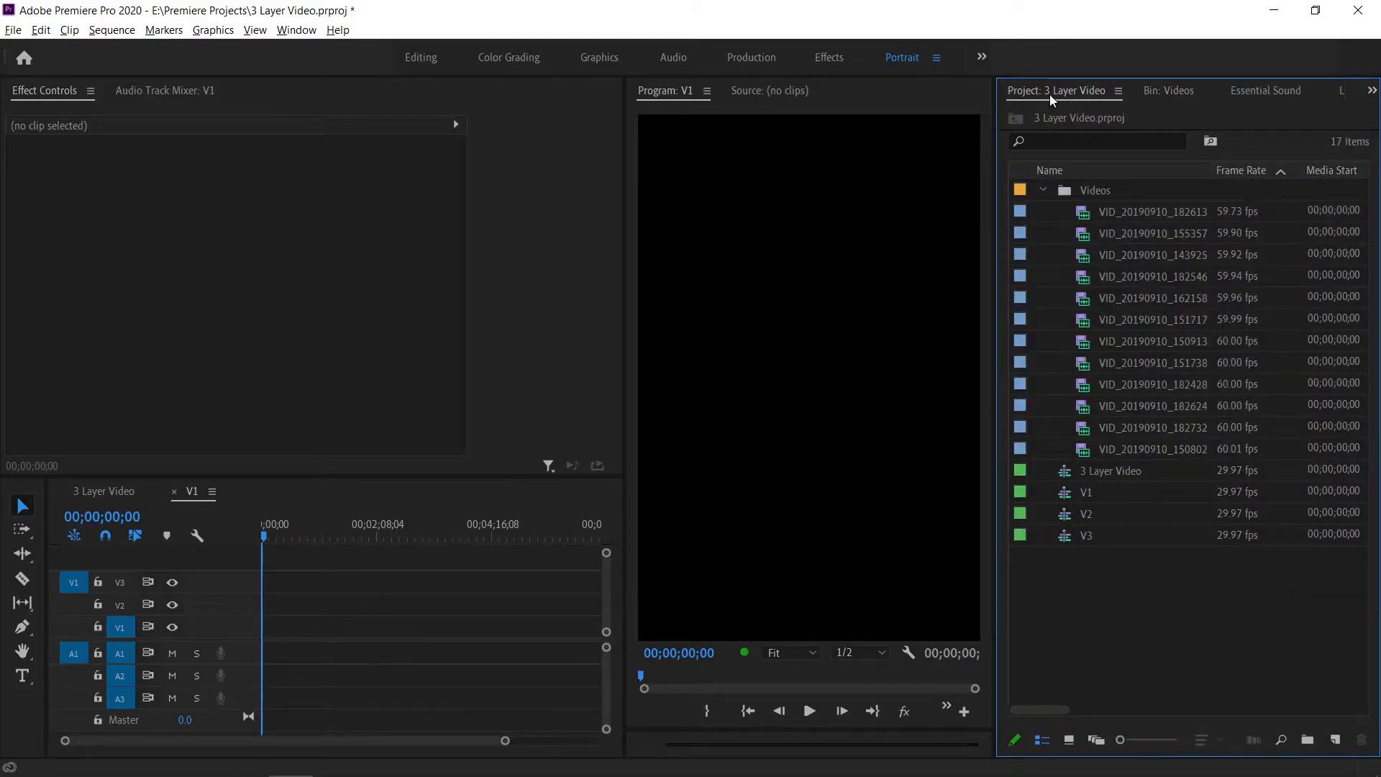
pyautogui.click(1043, 189)
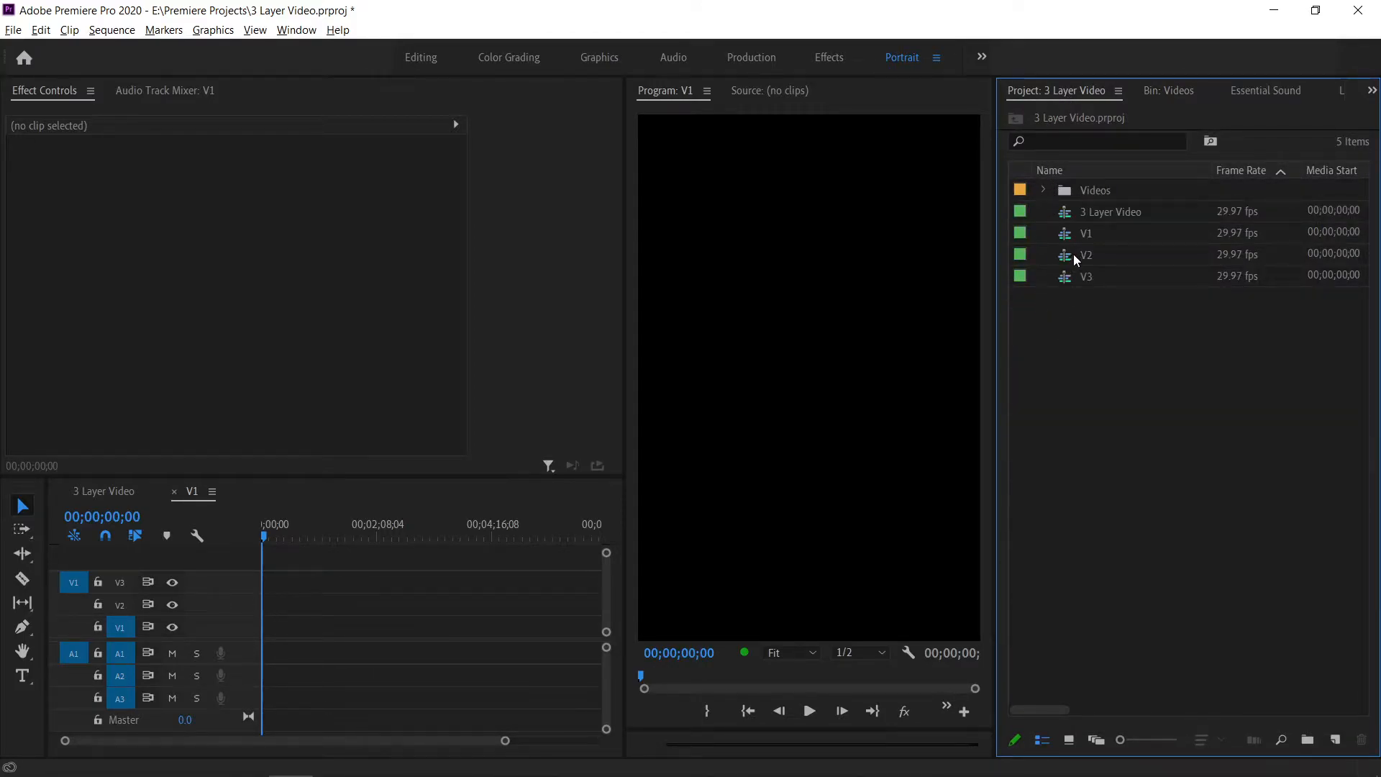
# Open the V1 sequence for editing and show the clips of the Videos bin
pyautogui.click(1120, 225)
pyautogui.doubleClick(1128, 227)
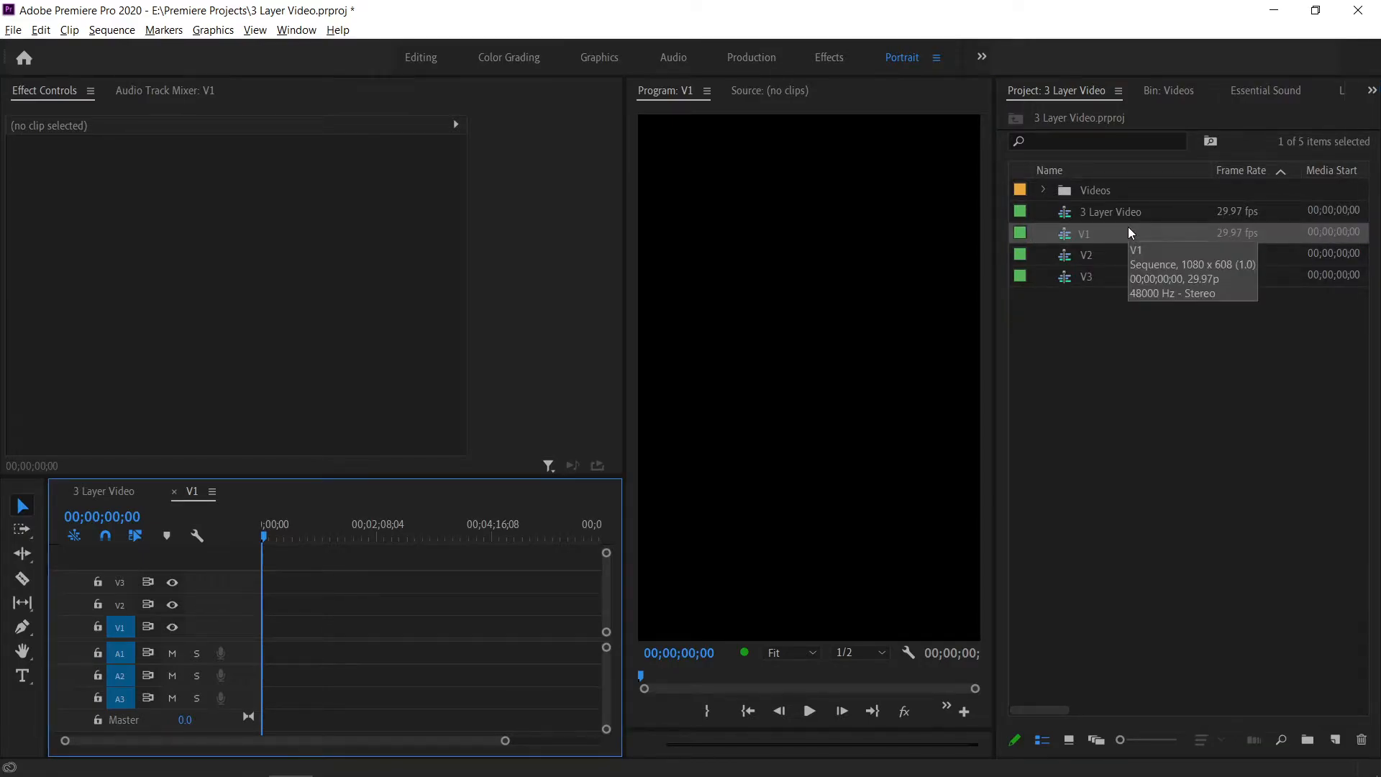
pyautogui.click(1158, 92)
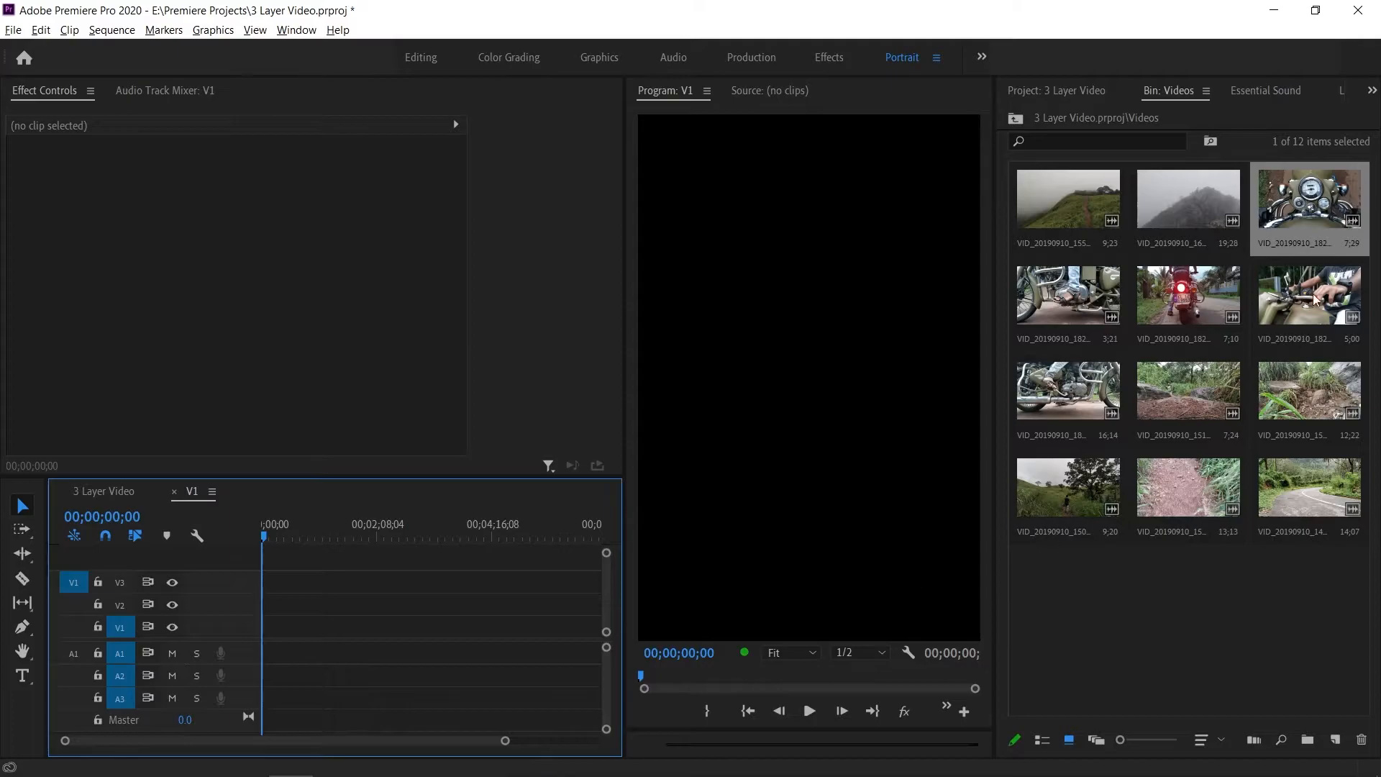
# Place the speedometer clip at the start of the V1 sequence as video only, and delete it again
pyautogui.moveTo(1315, 214); pyautogui.dragTo(274, 634)
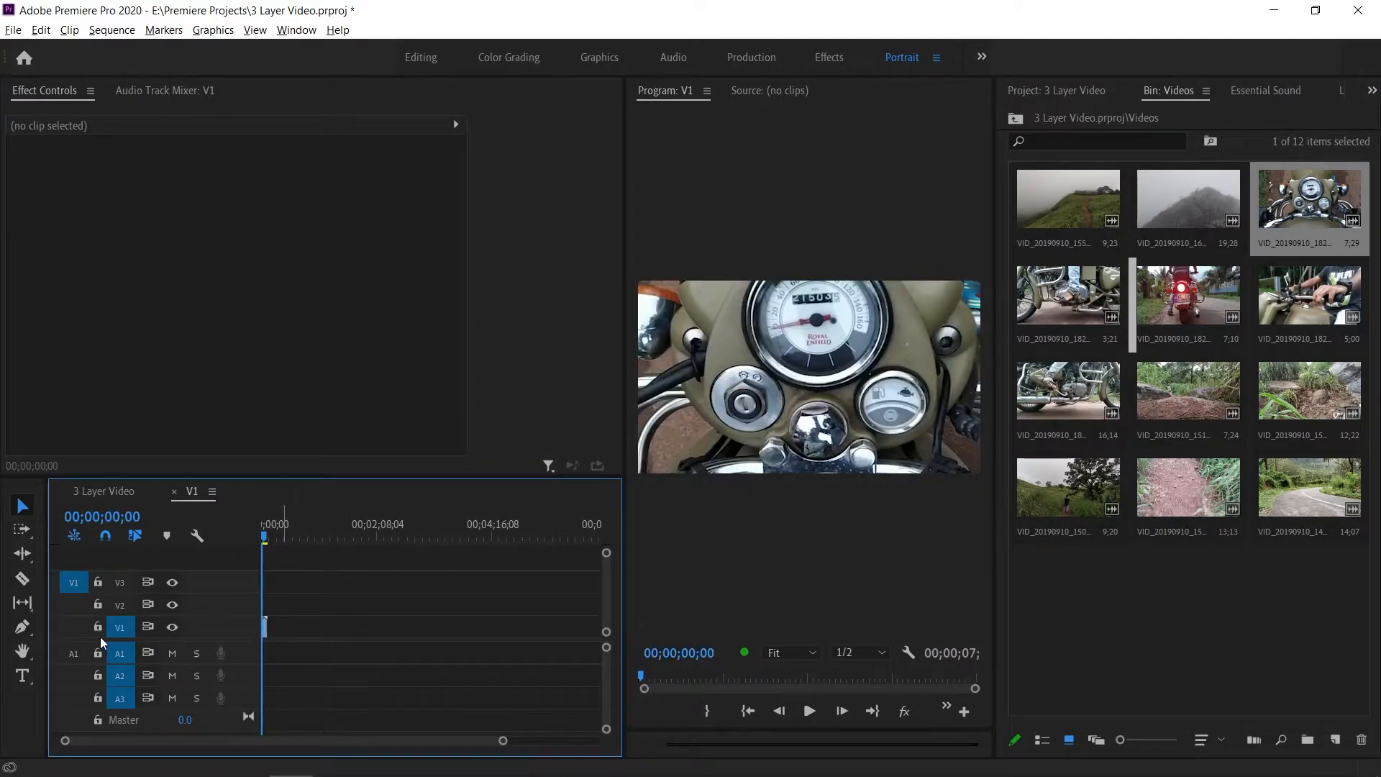
pyautogui.click(267, 630)
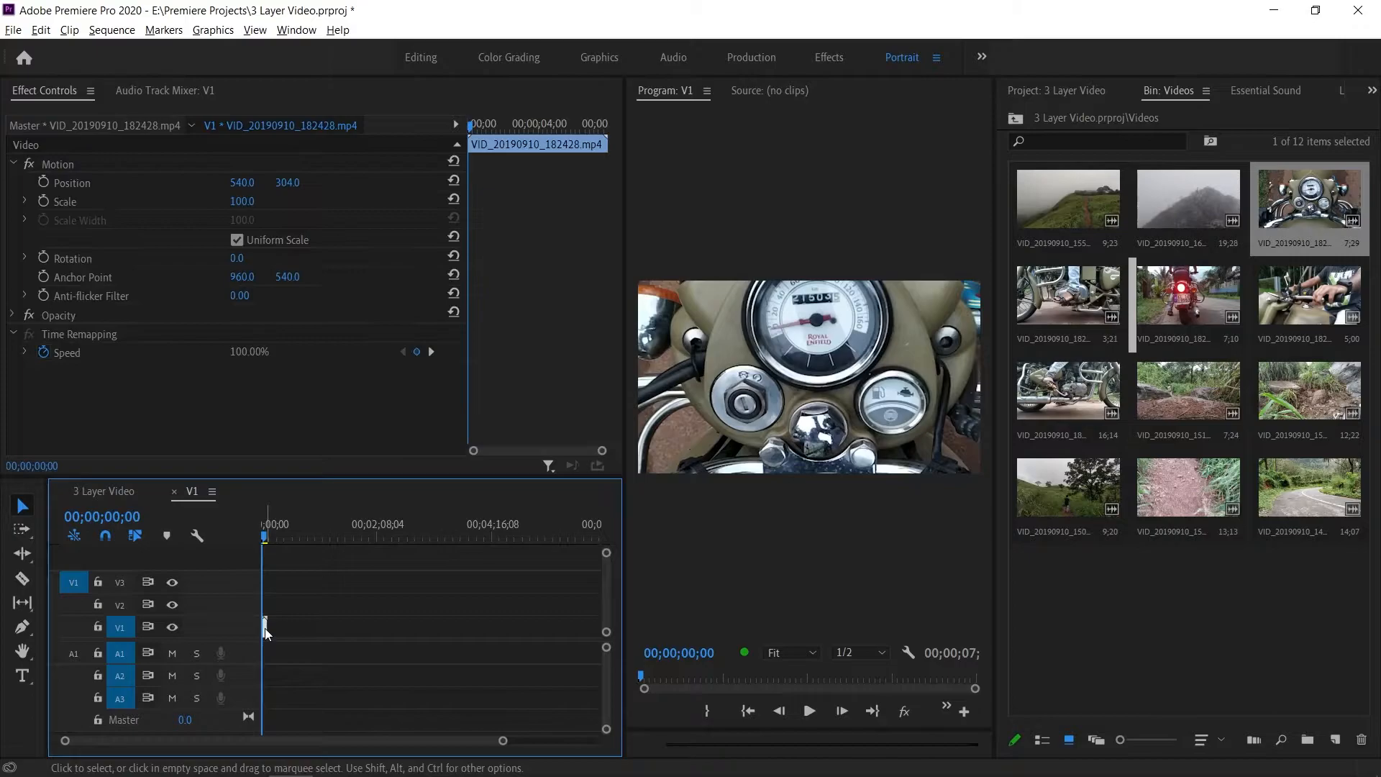
pyautogui.press('Delete')
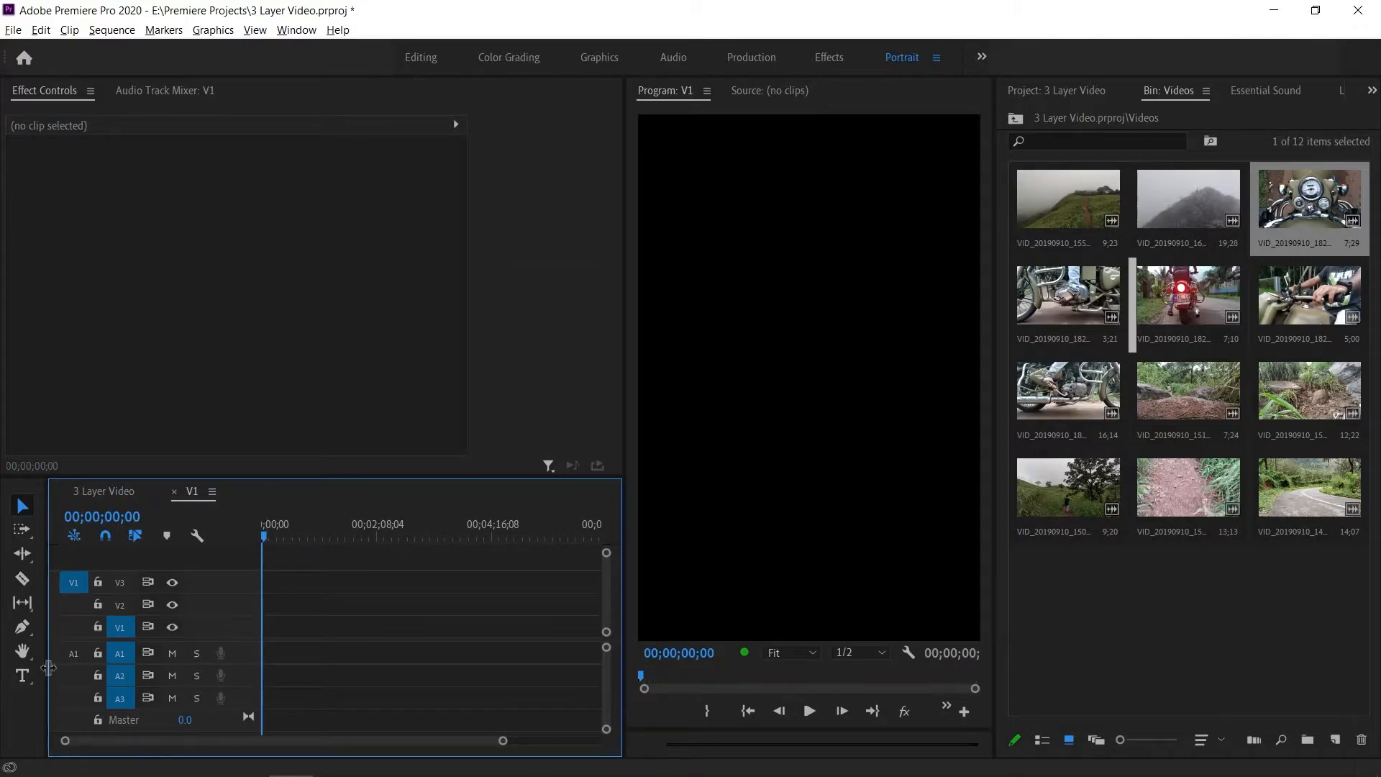
# Try placing the speedometer clip in V1 with its audio source enabled, undo it and disable the audio source
pyautogui.click(73, 654)
pyautogui.moveTo(1305, 219); pyautogui.dragTo(286, 630)
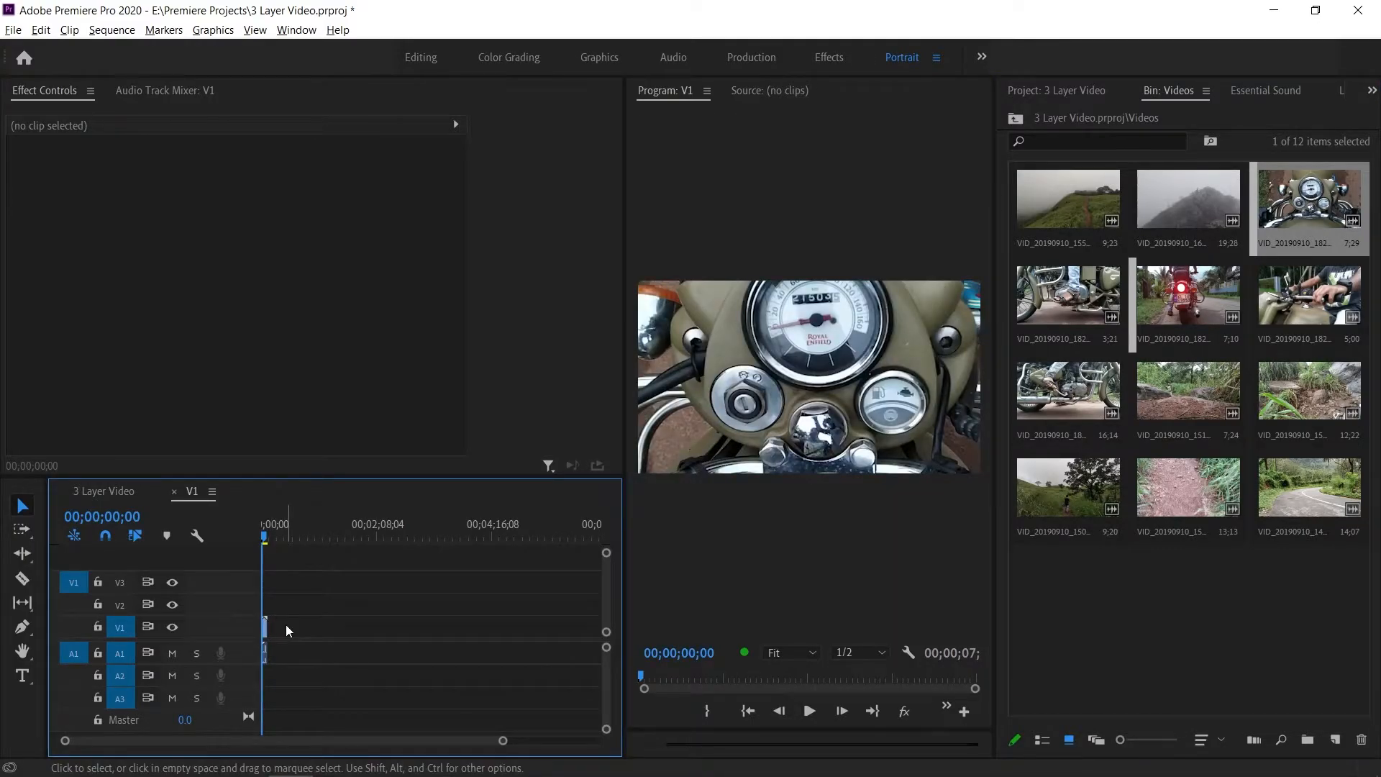
pyautogui.hotkey('ctrl', 'z')
pyautogui.click(77, 653)
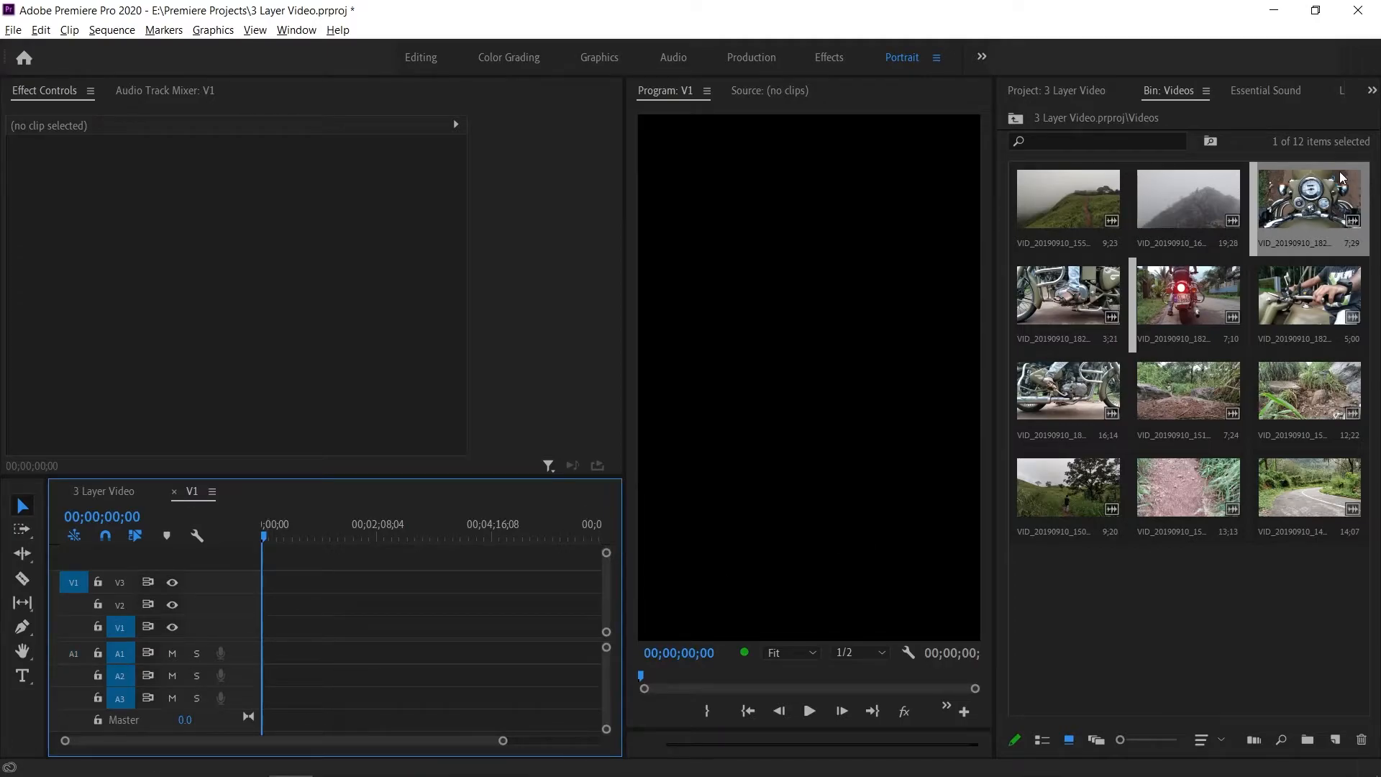
# Place clip VID_20190910_182428.mp4 without audio at the start of the V1 sequence and apply Set to Frame Size
pyautogui.moveTo(1309, 201); pyautogui.dragTo(271, 632)
pyautogui.moveTo(503, 740); pyautogui.dragTo(382, 763)
pyautogui.click(324, 625)
pyautogui.moveTo(264, 537)
pyautogui.mouseDown()
pyautogui.moveTo(285, 538)
pyautogui.moveTo(262, 541)
pyautogui.mouseUp()
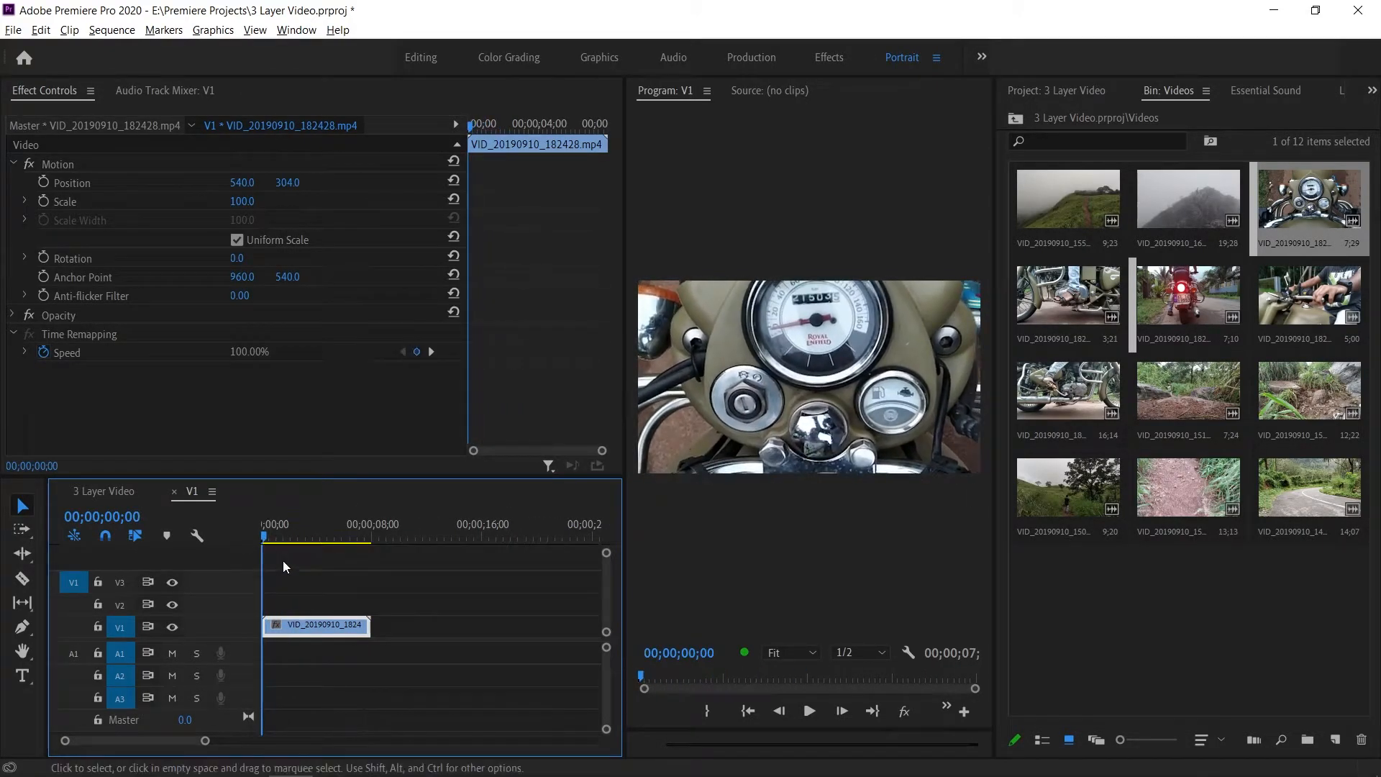
pyautogui.rightClick(321, 625)
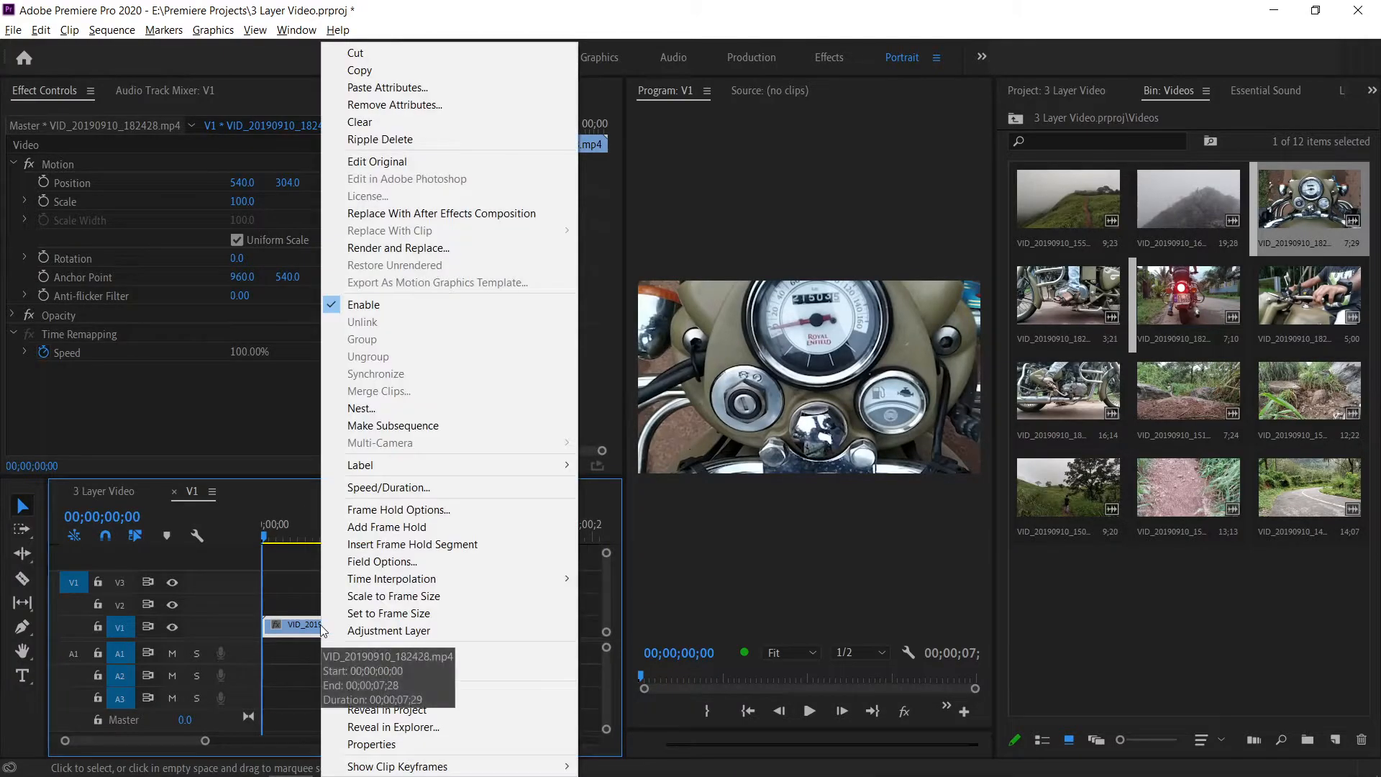
pyautogui.click(351, 616)
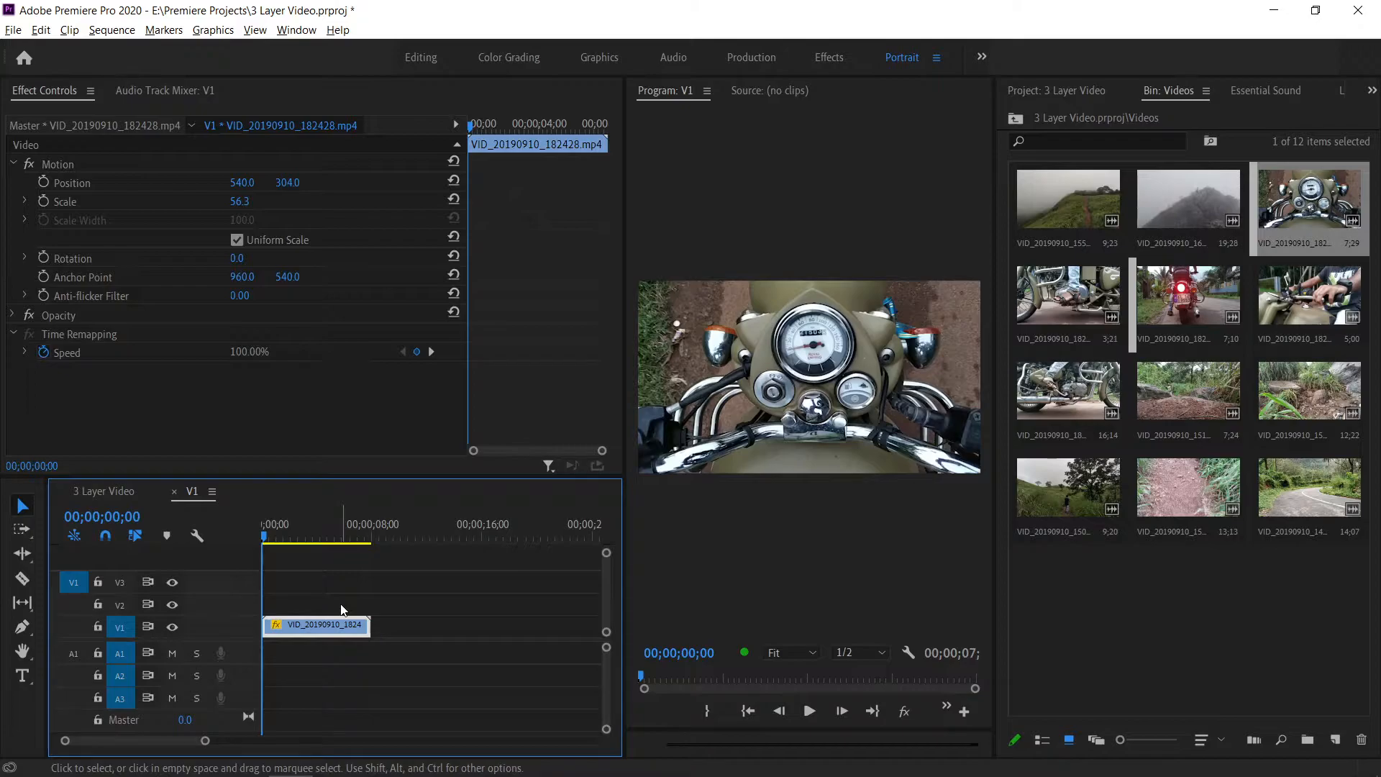
# Preview the speedometer clip and trim its end to 00;00;05;01
pyautogui.press('space')
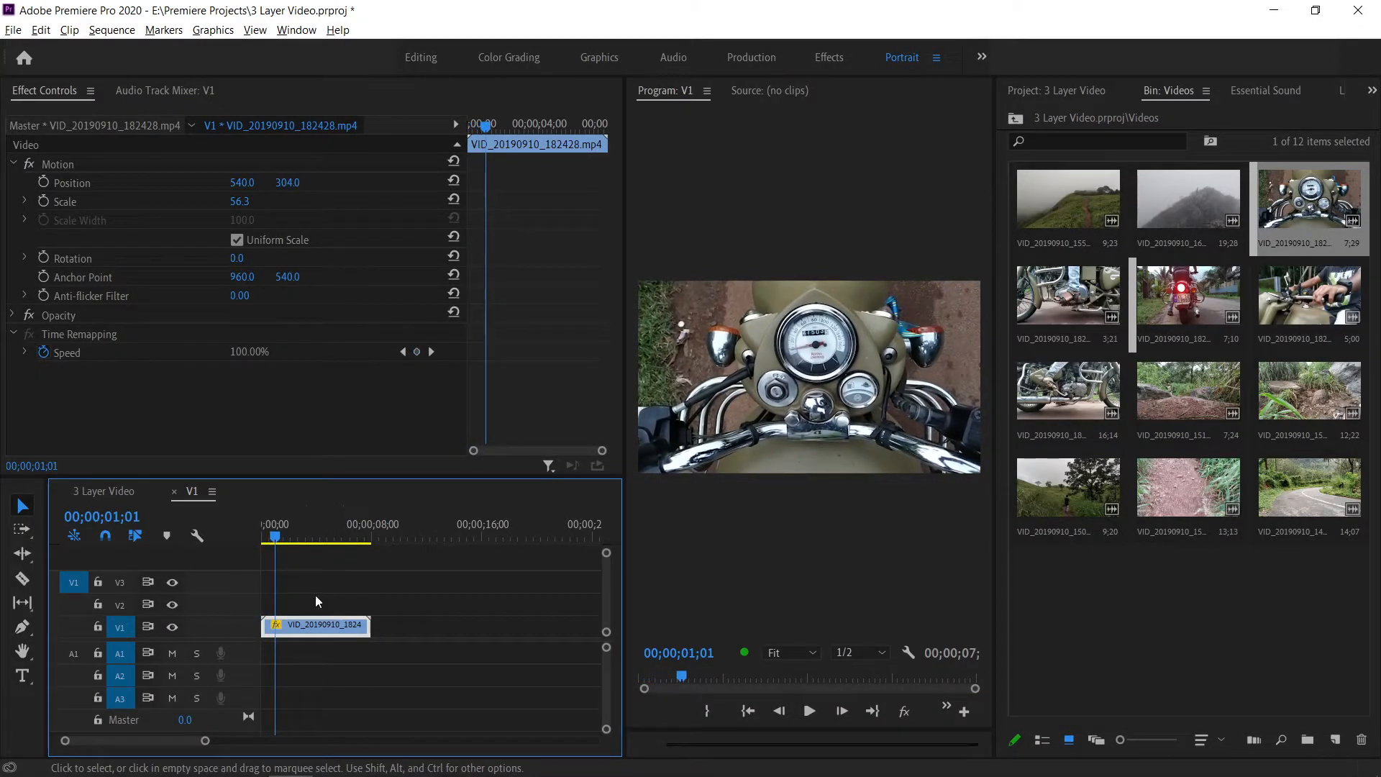
pyautogui.moveTo(267, 529); pyautogui.dragTo(332, 542)
pyautogui.press('w')
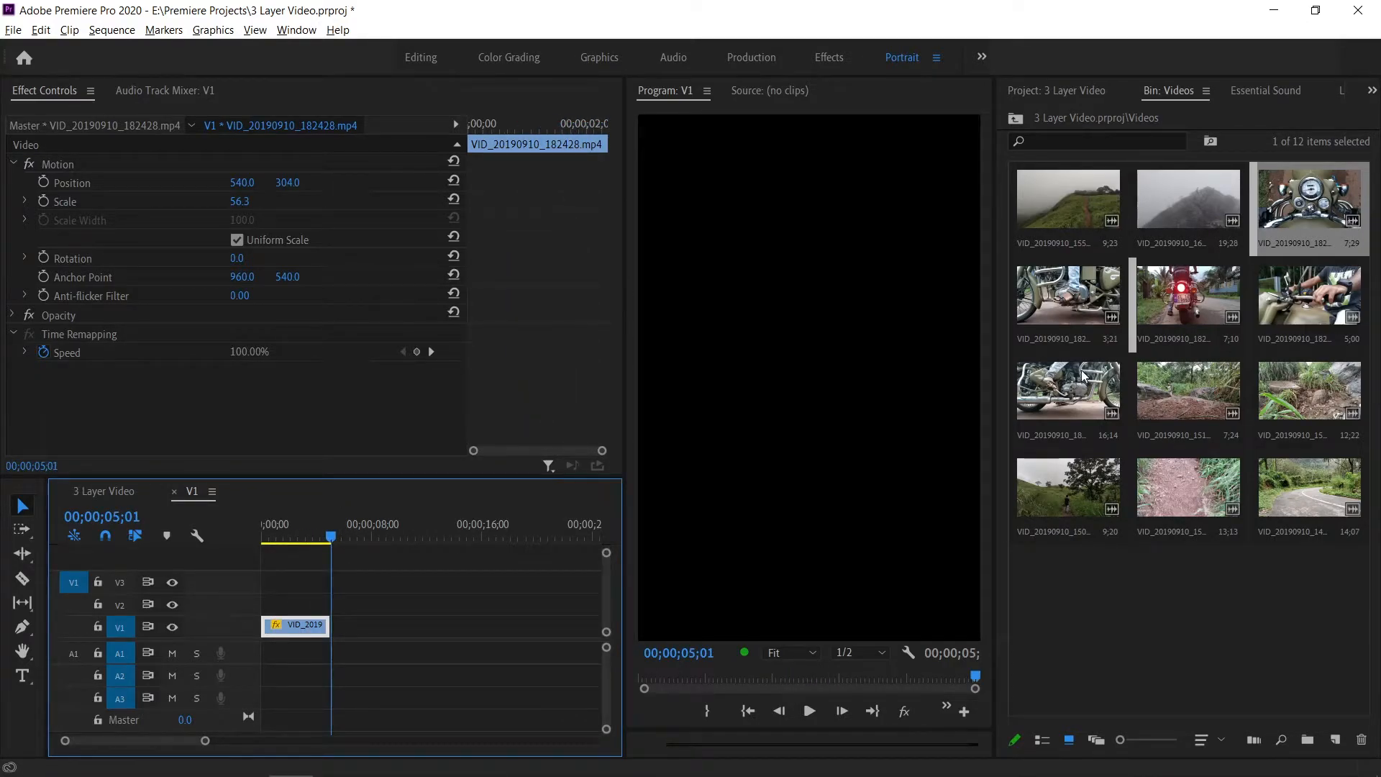
# Add the 16;14 motorcycle side-view clip after the speedometer clip in V1, fit it to the frame and trim both ends
pyautogui.moveTo(1085, 372); pyautogui.dragTo(346, 623)
pyautogui.rightClick(425, 623)
pyautogui.moveTo(333, 539); pyautogui.dragTo(409, 542)
pyautogui.click(496, 557)
pyautogui.press('q')
pyautogui.scroll(3, 355, 593)
pyautogui.press('space')
pyautogui.press('w')
# Add the 3;21 motorcycle clip as the third clip in V1, fit it to the frame and trim its beginning
pyautogui.moveTo(1073, 298); pyautogui.dragTo(425, 631)
pyautogui.moveTo(412, 541); pyautogui.dragTo(439, 545)
pyautogui.rightClick(445, 623)
pyautogui.click(517, 557)
pyautogui.press('q')
pyautogui.press('space')
pyautogui.click(494, 577)
# Add the tail-light clip VID_20190910_182732.mp4 as the fourth clip in V1 and apply Set to Frame Size
pyautogui.moveTo(1198, 296); pyautogui.dragTo(489, 626)
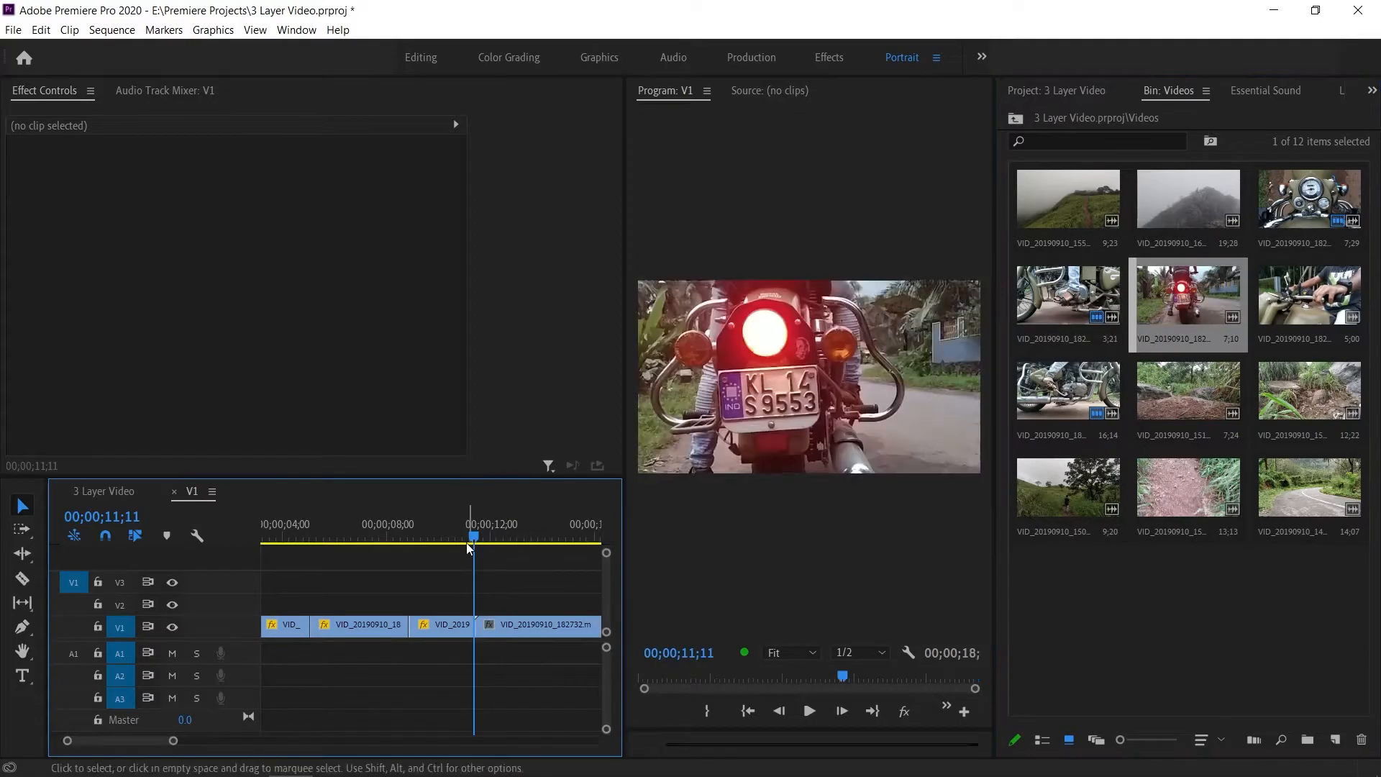
pyautogui.press('space')
pyautogui.scroll(-2, 483, 568)
pyautogui.rightClick(471, 624)
pyautogui.click(515, 613)
# Trim the last clips in V1 so the sequence ends at 00;00;15;00
pyautogui.rightClick(453, 624)
pyautogui.moveTo(456, 540)
pyautogui.mouseDown()
pyautogui.moveTo(411, 541)
pyautogui.moveTo(475, 545)
pyautogui.mouseUp()
pyautogui.rightClick(428, 627)
pyautogui.click(421, 626)
pyautogui.press('q')
pyautogui.press('space')
pyautogui.press('space')
pyautogui.press('Left')
pyautogui.press('Left')
pyautogui.press('Left')
pyautogui.press('Left')
pyautogui.press('Left')
pyautogui.press('w')
pyautogui.click(500, 582)
pyautogui.scroll(2, 501, 581)
pyautogui.scroll(-1, 501, 581)
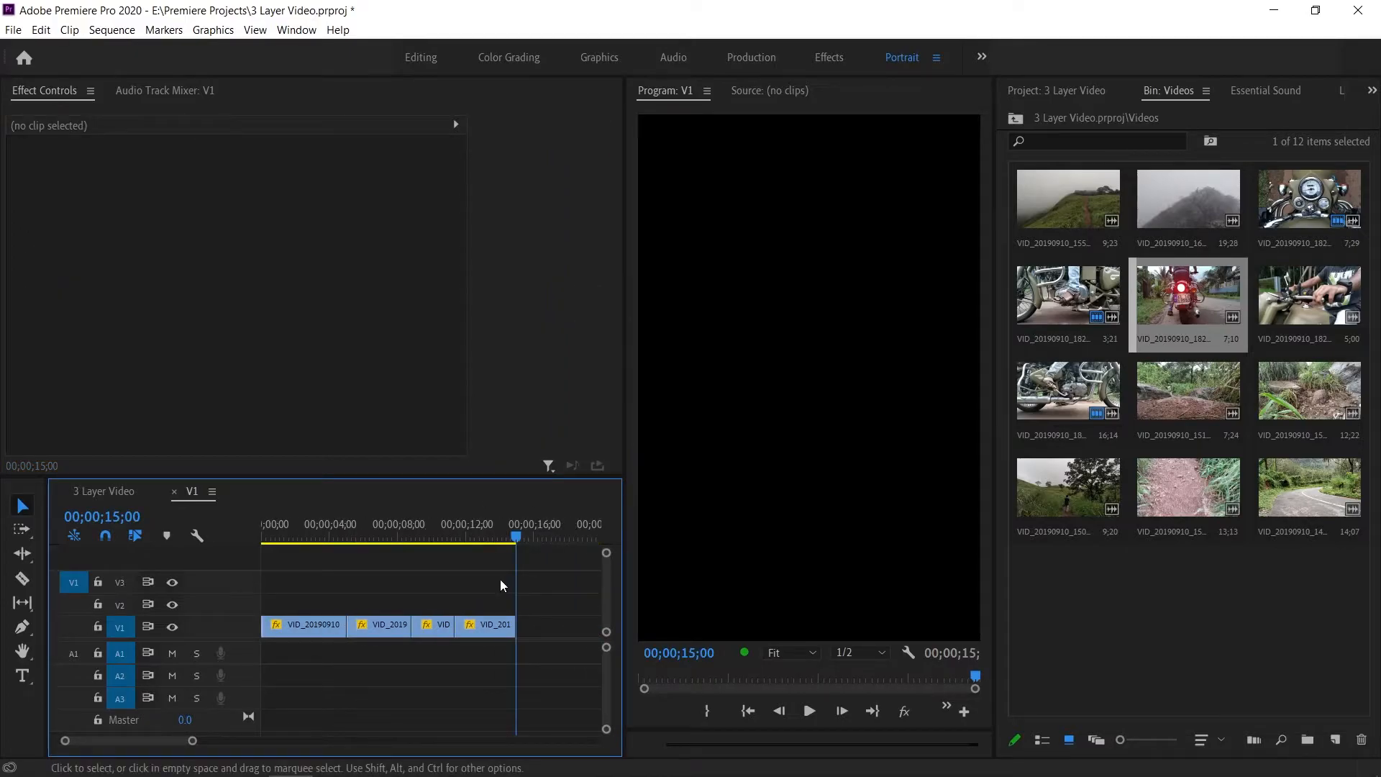
# Open the V2 sequence, place the misty hill clip VID_20190910_155357.mp4 at its start and preview it
pyautogui.click(1248, 585)
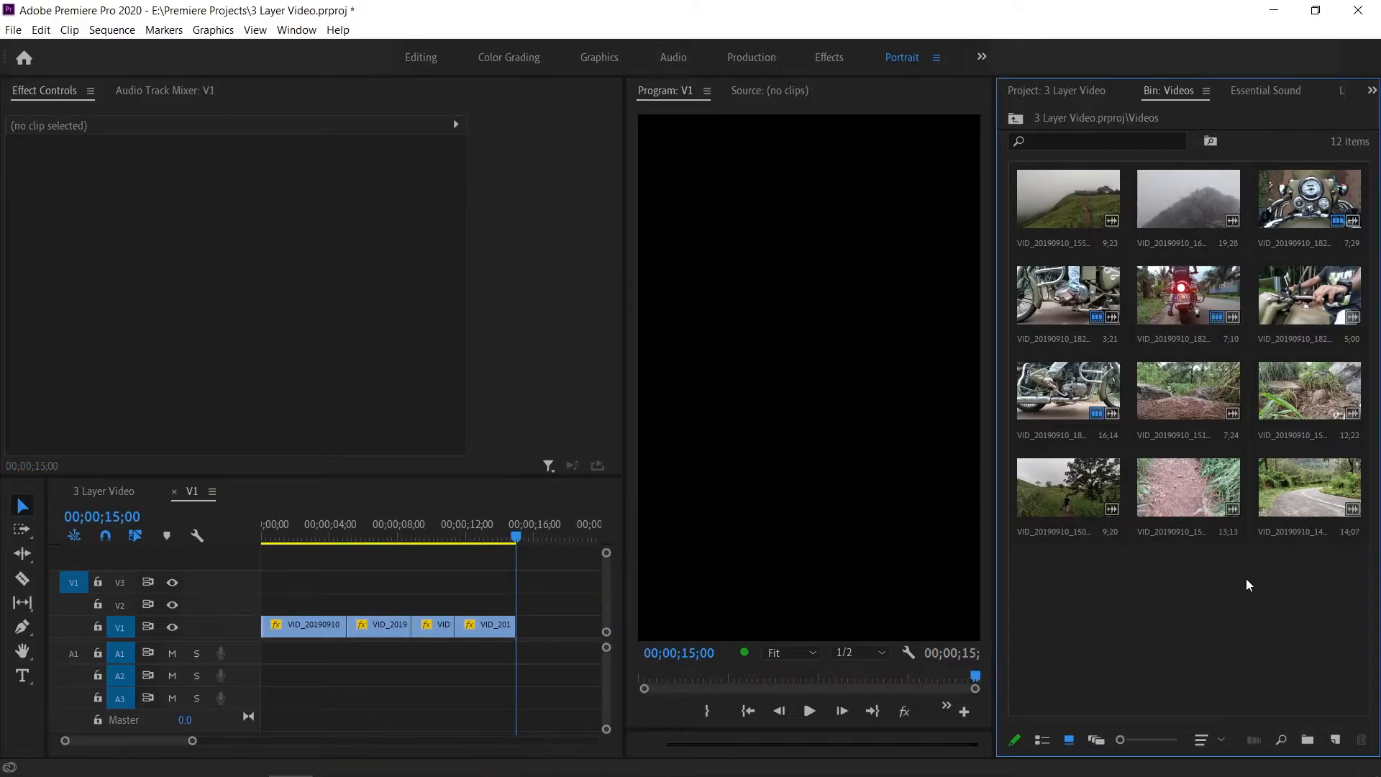
pyautogui.click(1048, 89)
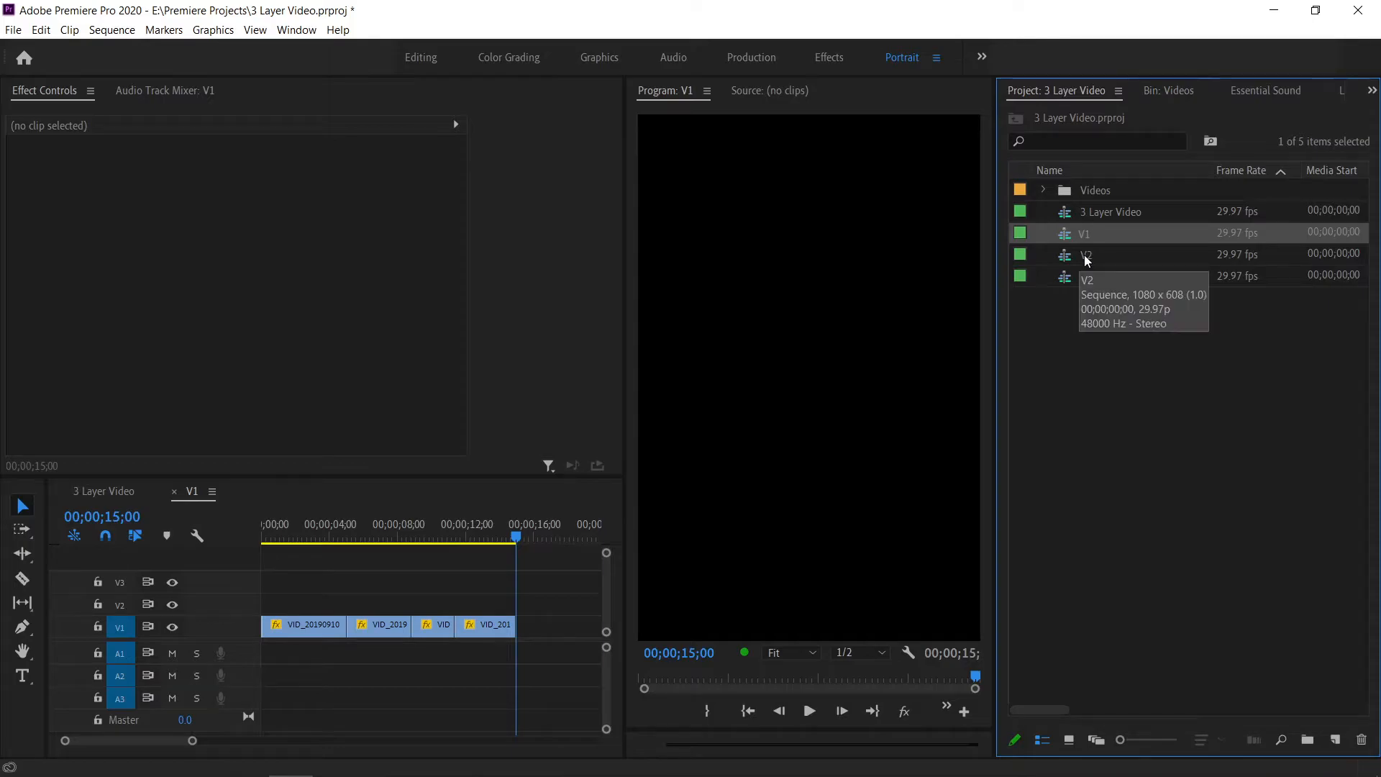
pyautogui.doubleClick(1065, 255)
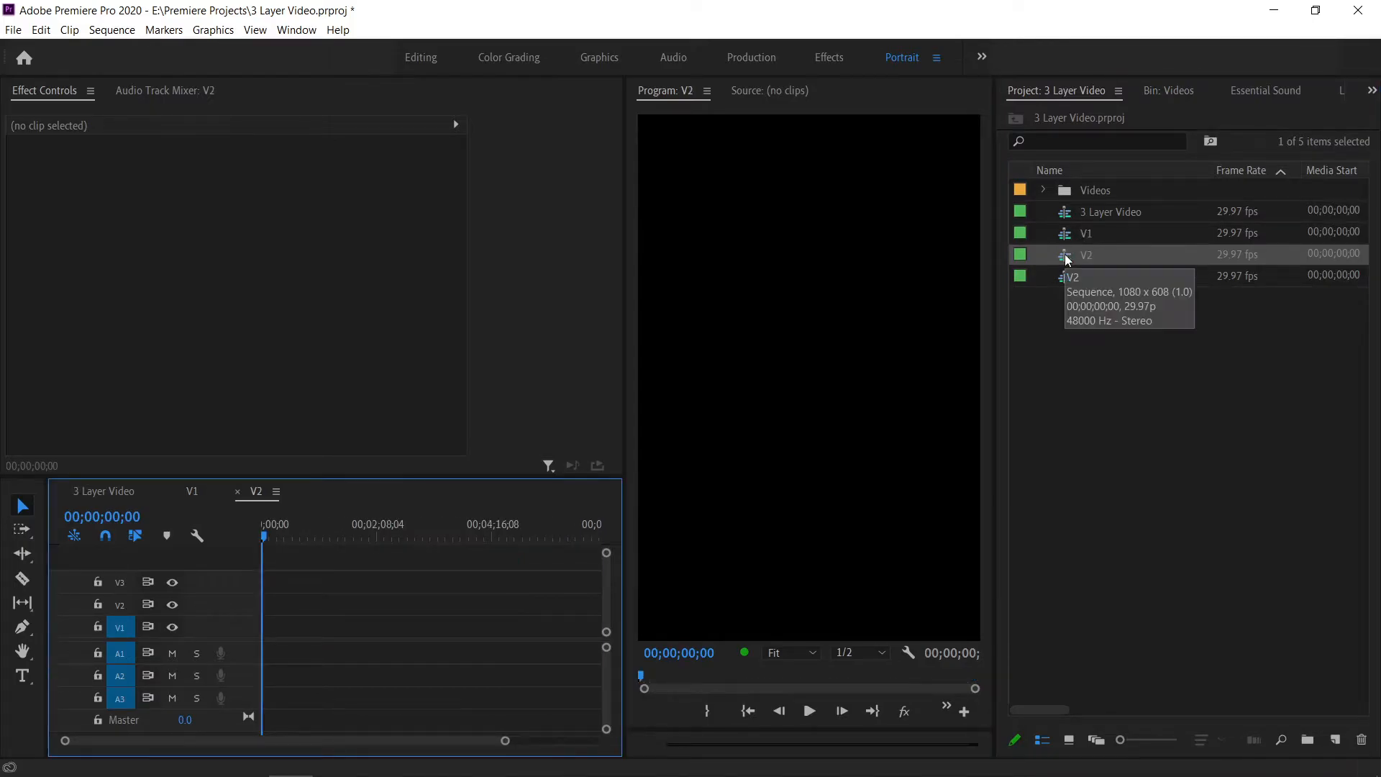
pyautogui.click(1180, 85)
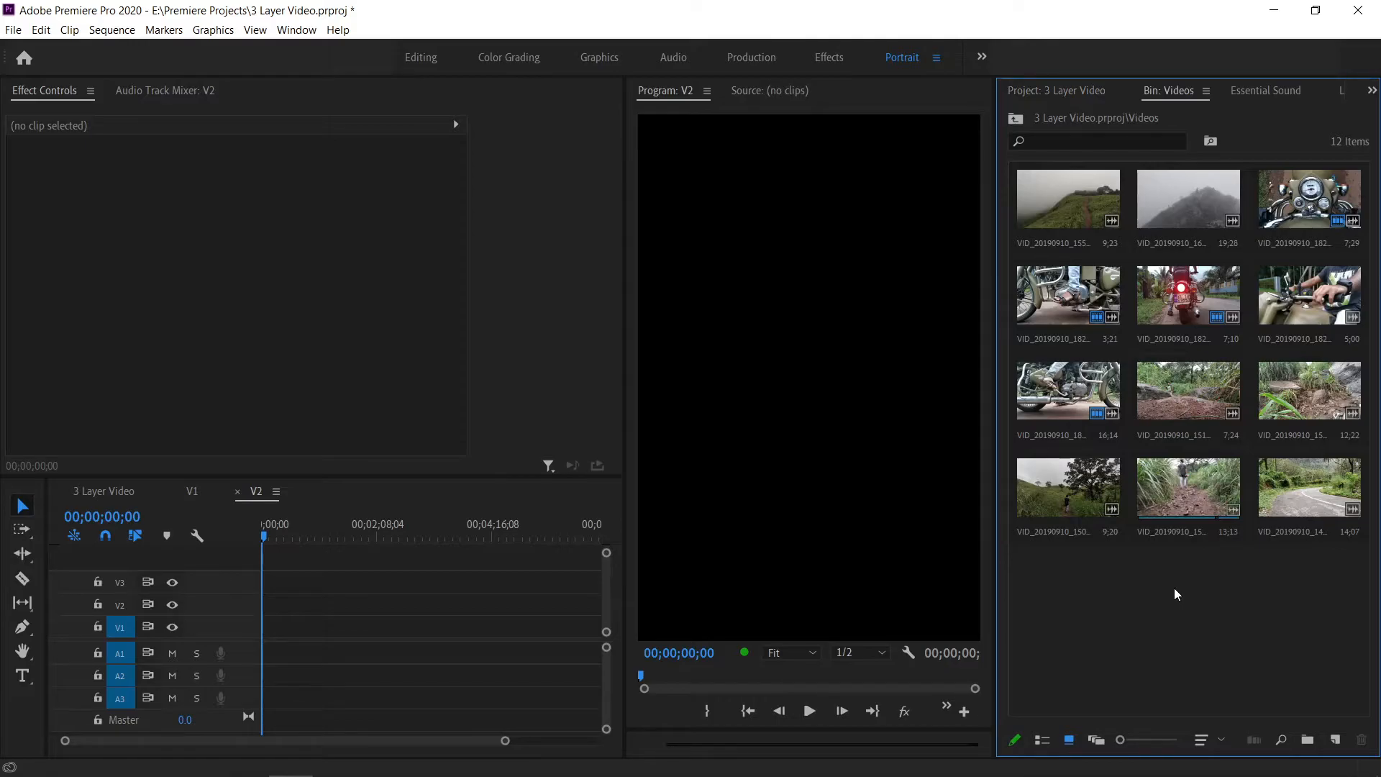
pyautogui.moveTo(1068, 200); pyautogui.dragTo(288, 626)
pyautogui.press('space')
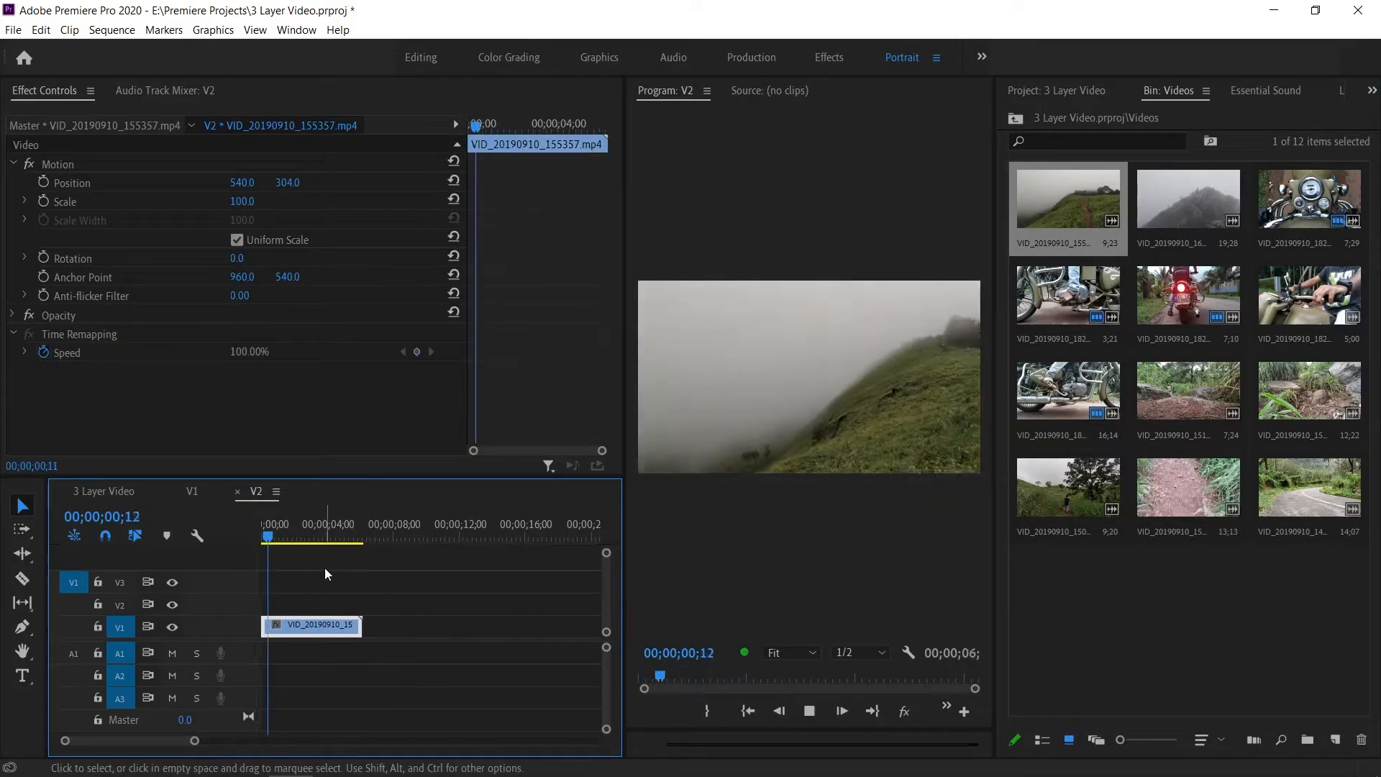
# Set the misty hill clip's speed to 50% and shorten it with the Rate Stretch tool
pyautogui.rightClick(318, 623)
pyautogui.click(407, 505)
pyautogui.write('50')
pyautogui.press('Return')
pyautogui.press('-')
pyautogui.click(364, 646)
pyautogui.press('r')
pyautogui.moveTo(406, 626); pyautogui.dragTo(361, 626)
pyautogui.press('v')
# Add the 14;07 road clip after the hill clip in V2 and trim its end to 00;00;15;00
pyautogui.click(402, 651)
pyautogui.moveTo(1309, 487); pyautogui.dragTo(413, 629)
pyautogui.moveTo(431, 538)
pyautogui.mouseDown()
pyautogui.moveTo(477, 535)
pyautogui.moveTo(375, 537)
pyautogui.moveTo(448, 538)
pyautogui.mouseUp()
pyautogui.press('Left')
pyautogui.press('Left')
pyautogui.press('Left')
pyautogui.press('Left')
pyautogui.press('Left')
pyautogui.press('Left')
pyautogui.press('Left')
pyautogui.press('Left')
pyautogui.press('Left')
pyautogui.press('Left')
pyautogui.press('Left')
pyautogui.press('Left')
pyautogui.moveTo(453, 626); pyautogui.dragTo(441, 626)
# Set the misty hill clip's speed back to 100% and close the gap before the road clip in V2
pyautogui.click(341, 624)
pyautogui.hotkey('ctrl', 'r')
pyautogui.write('100')
pyautogui.press('Return')
pyautogui.click(349, 624)
pyautogui.press('Delete')
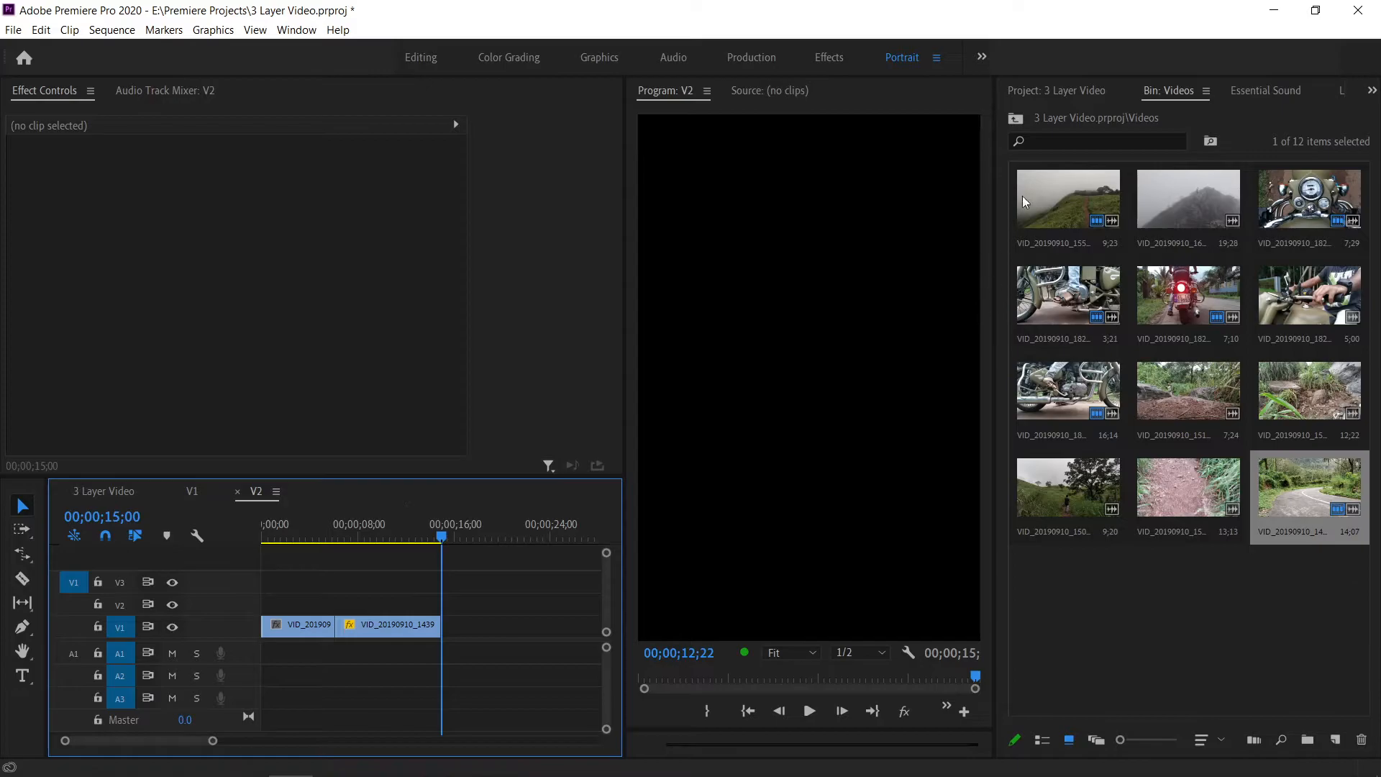
# Open the V3 sequence for editing and show the clips of the Videos bin
pyautogui.click(1033, 86)
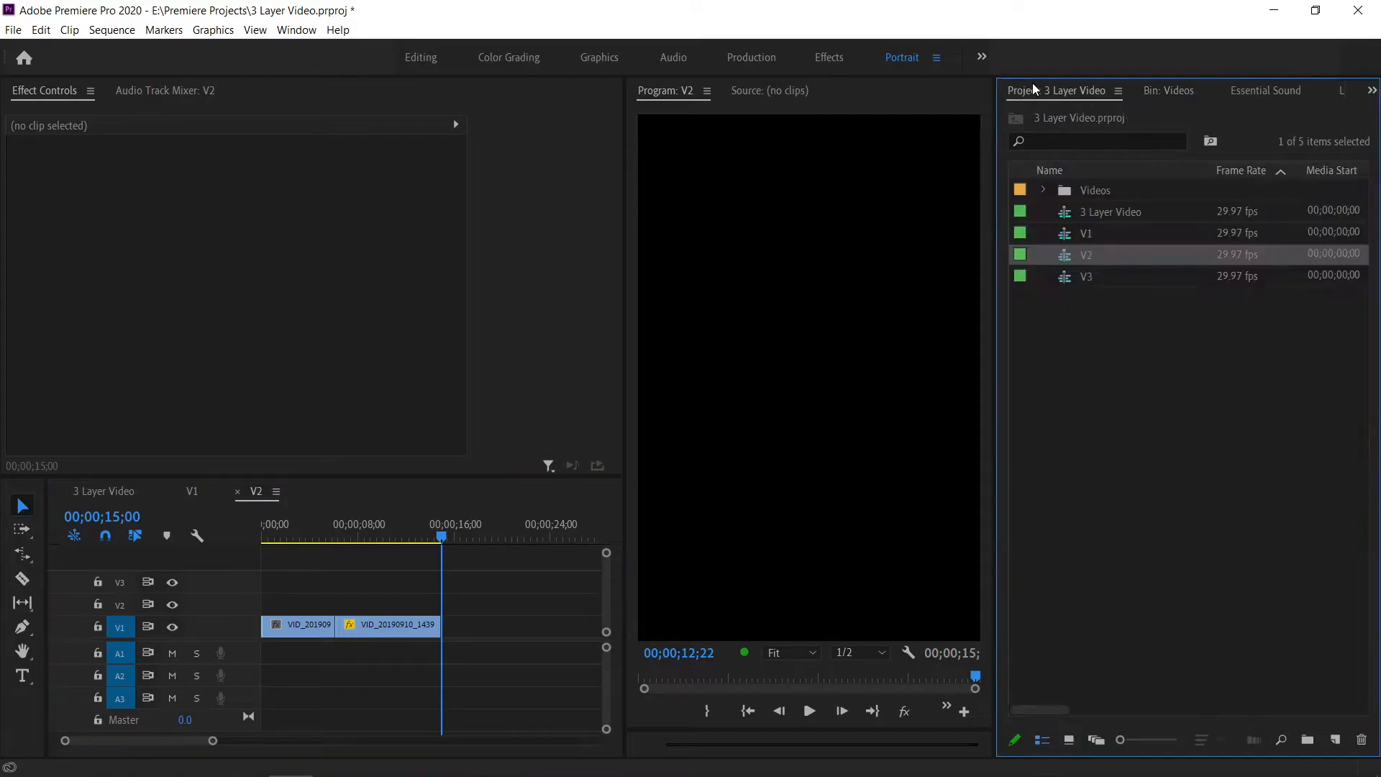
pyautogui.doubleClick(1067, 277)
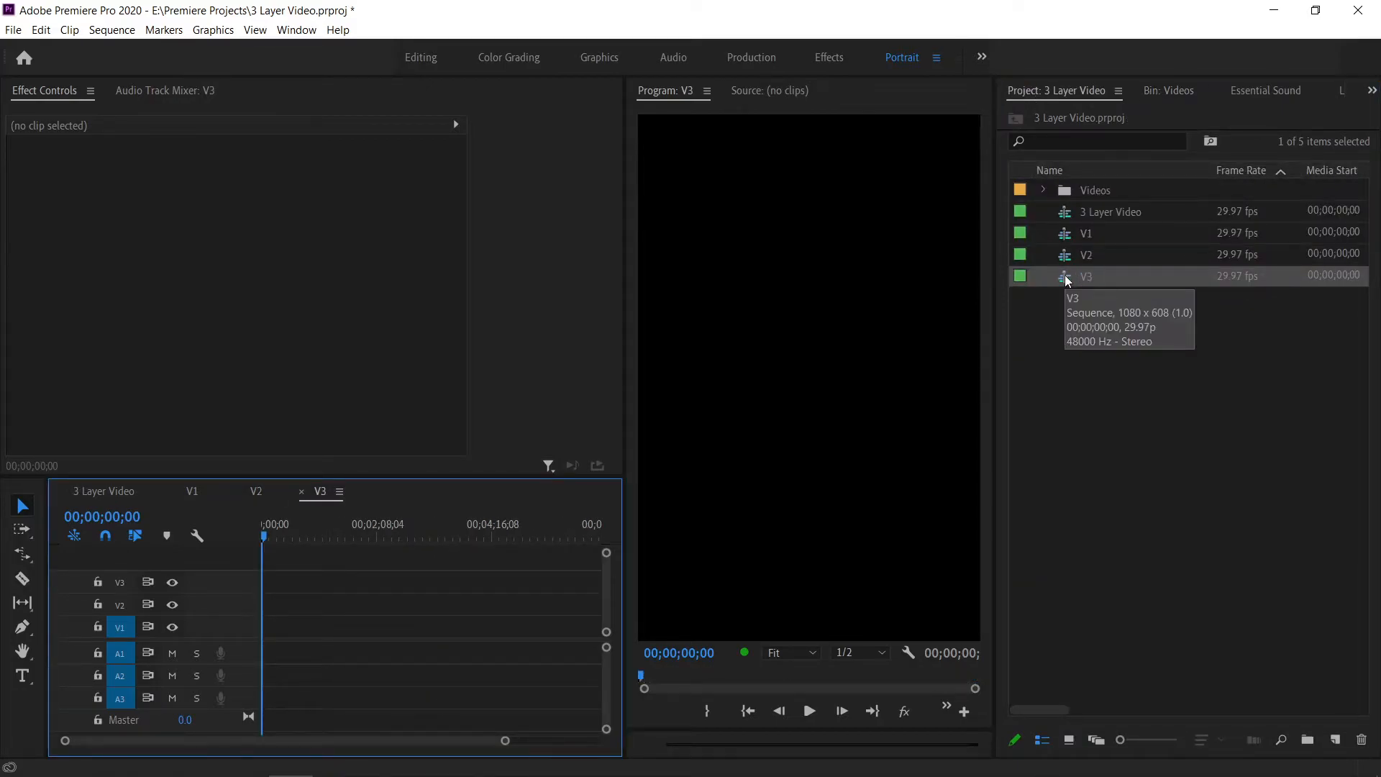
pyautogui.click(1180, 89)
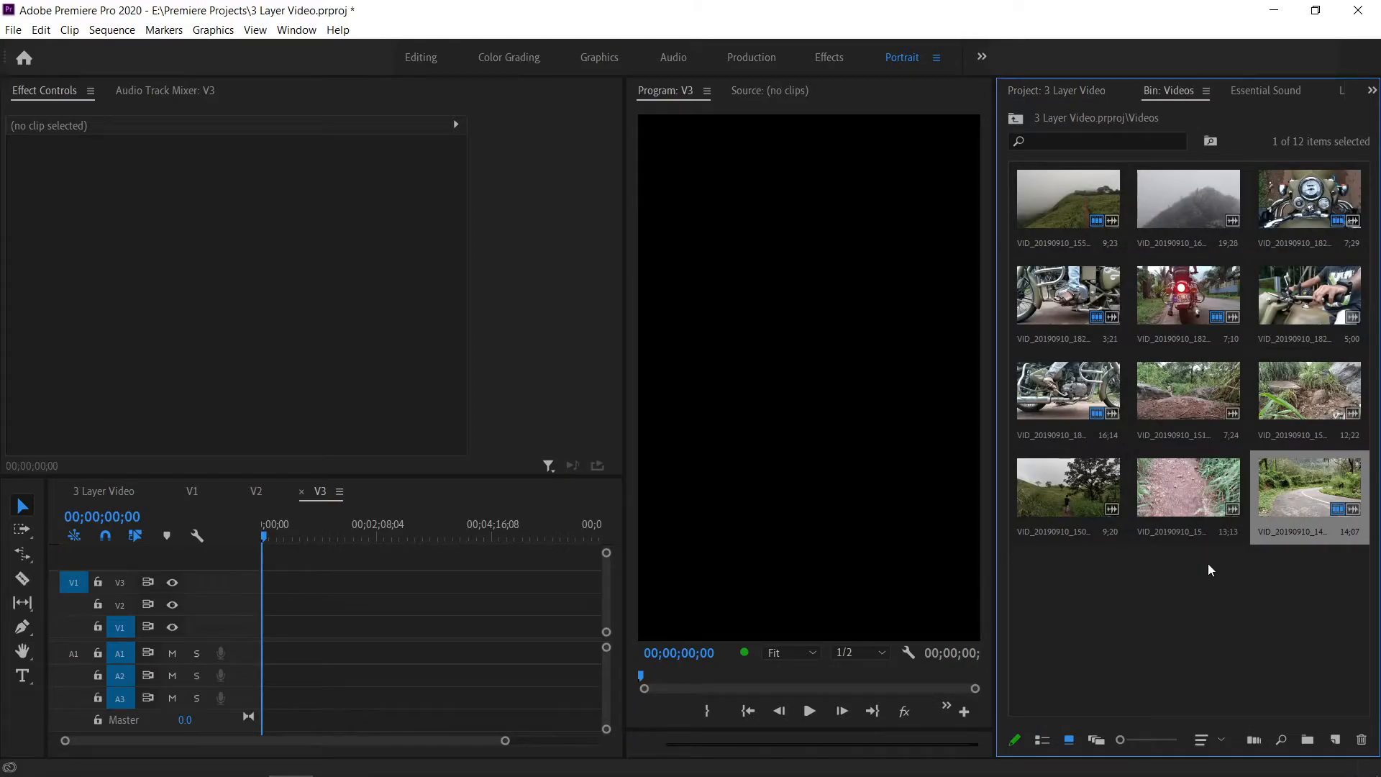
pyautogui.click(1217, 617)
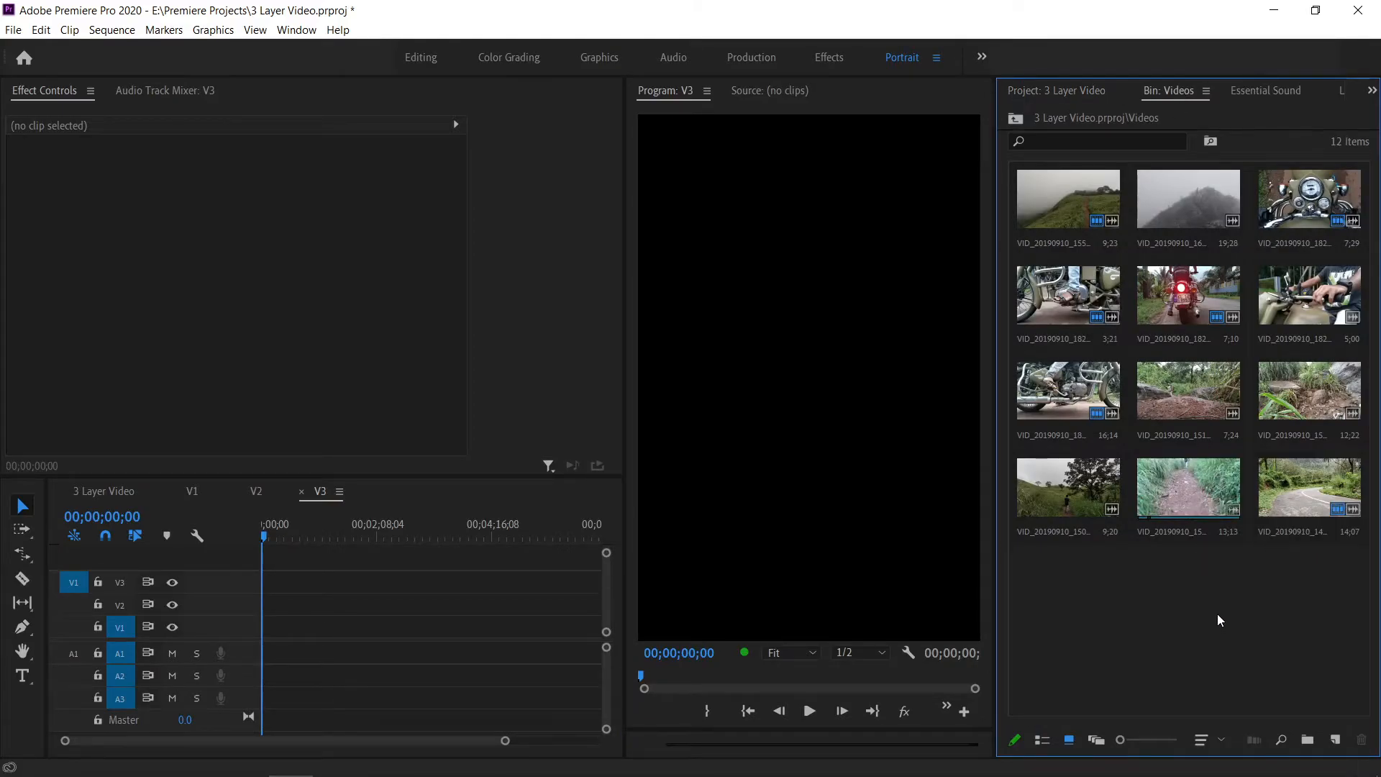
# Place clip VID_20190910_151717.mp4 at the start of V3, fit it to the frame and add VID_20190910_151738.mp4 after it
pyautogui.doubleClick(1188, 392)
pyautogui.moveTo(1188, 403); pyautogui.dragTo(267, 625)
pyautogui.moveTo(505, 741); pyautogui.dragTo(324, 749)
pyautogui.click(335, 628)
pyautogui.press('space')
pyautogui.click(274, 539)
pyautogui.press('space')
pyautogui.hotkey('ctrl', 'r')
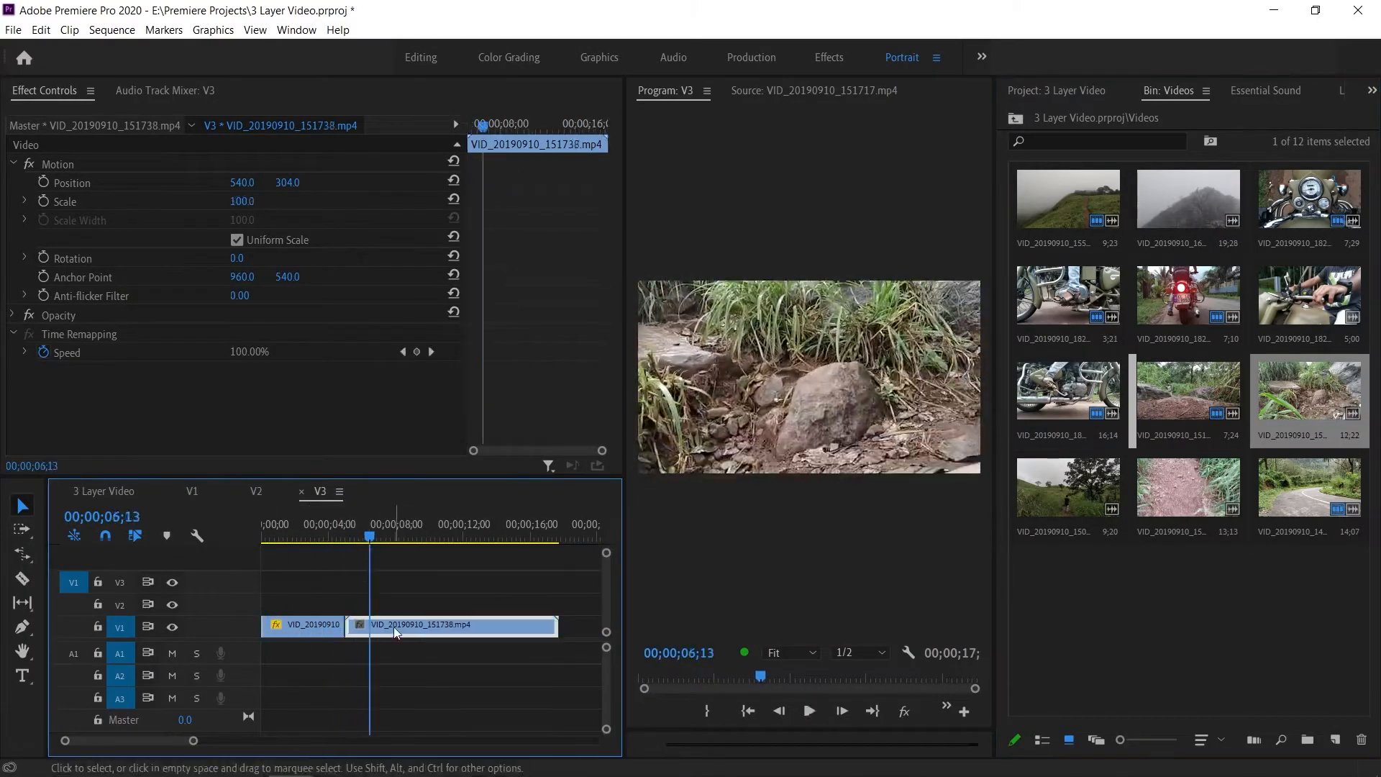
# Trim clip VID_20190910_151738.mp4 in V3 and set its speed to 50%
pyautogui.click(436, 531)
pyautogui.press('q')
pyautogui.hotkey('ctrl', 'r')
pyautogui.write('50')
pyautogui.press('Return')
pyautogui.press('space')
pyautogui.click(397, 538)
pyautogui.press('q')
pyautogui.press('space')
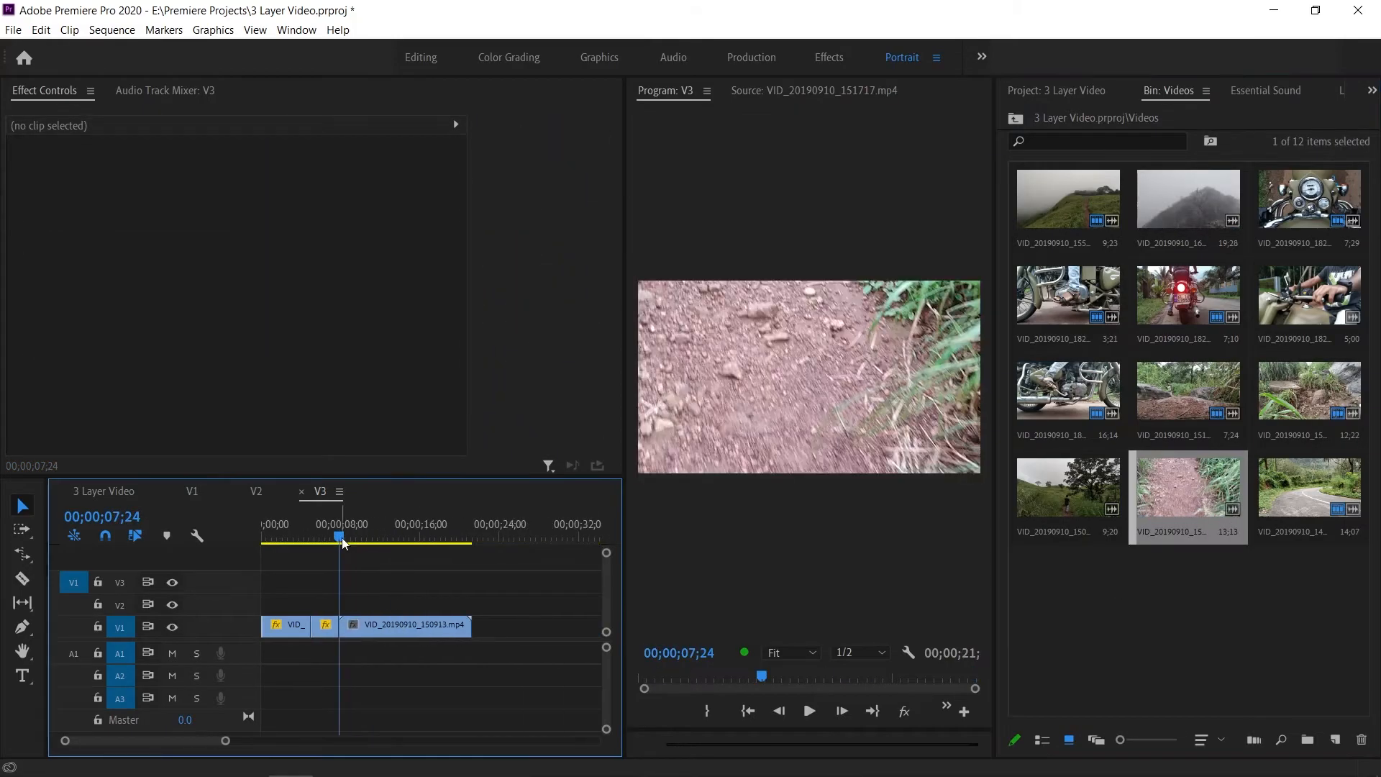
# Fit the footpath clip VID_20190910_150913.mp4 to the frame size in V3 and trim it
pyautogui.press('d')
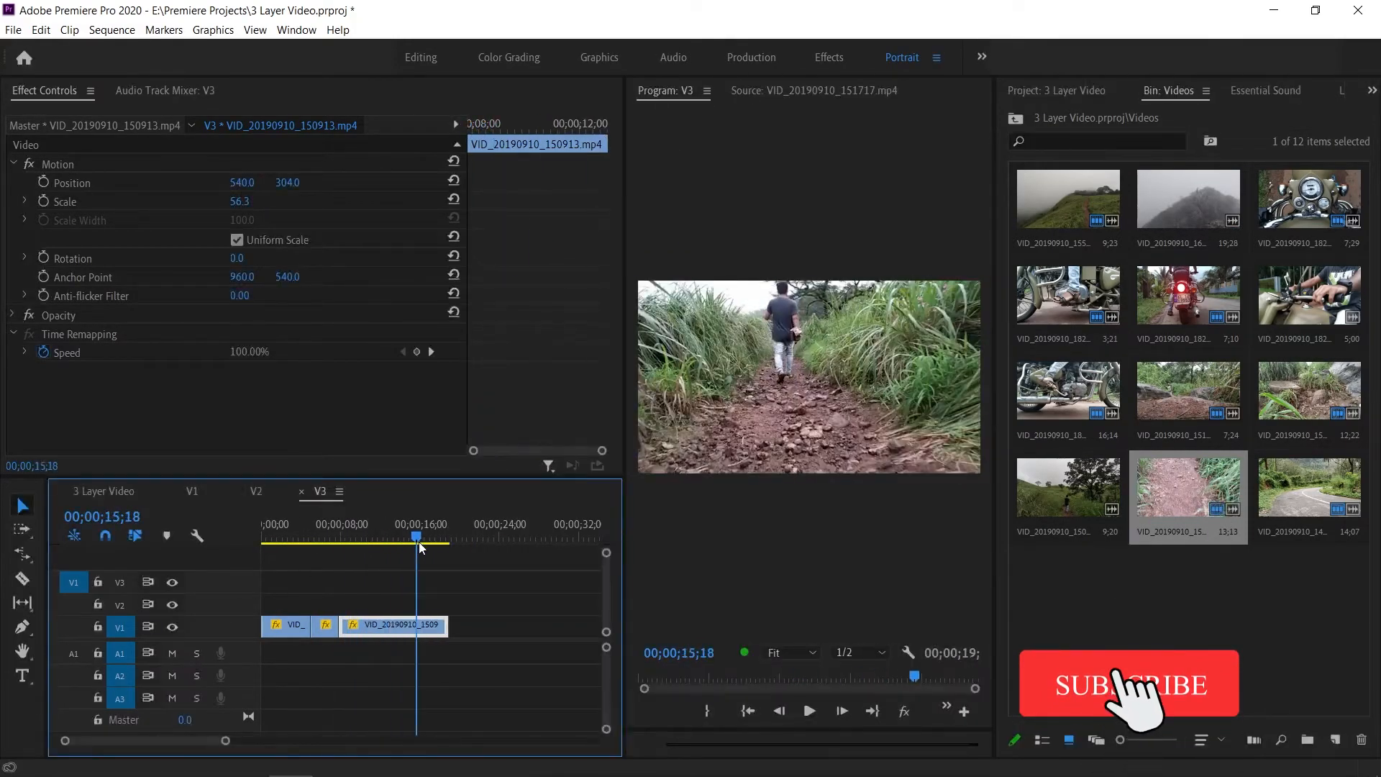
pyautogui.press('Left')
pyautogui.press('Left')
pyautogui.press('Left')
pyautogui.press('Left')
pyautogui.press('Left')
pyautogui.press('Left')
pyautogui.press('Left')
pyautogui.press('Left')
pyautogui.press('Left')
pyautogui.press('Left')
pyautogui.press('Left')
pyautogui.press('Left')
pyautogui.press('Left')
pyautogui.press('Left')
pyautogui.press('Left')
pyautogui.press('w')
# Scrub through the V2 and V3 sequences to compare their clips
pyautogui.moveTo(413, 538); pyautogui.dragTo(281, 538)
pyautogui.click(257, 492)
pyautogui.moveTo(432, 538); pyautogui.dragTo(344, 548)
pyautogui.click(320, 492)
pyautogui.click(257, 492)
pyautogui.click(319, 493)
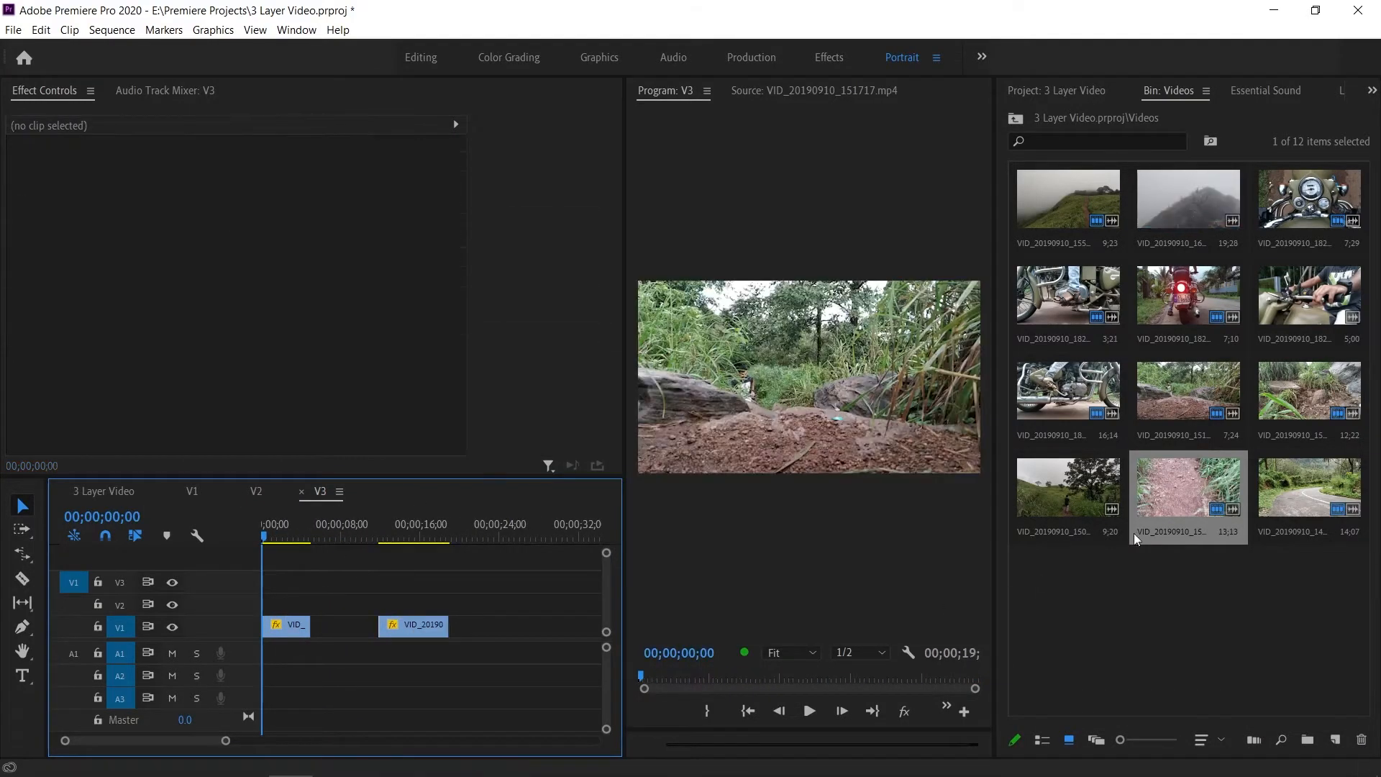
# Fill the gap between the two V3 clips with the 9;20 hillside walking clip, fitted to the frame and trimmed
pyautogui.click(325, 539)
pyautogui.rightClick(381, 604)
pyautogui.moveTo(326, 538)
pyautogui.mouseDown()
pyautogui.moveTo(364, 539)
pyautogui.moveTo(334, 538)
pyautogui.mouseUp()
pyautogui.click(410, 615)
pyautogui.press('c')
pyautogui.press('v')
pyautogui.moveTo(455, 604); pyautogui.dragTo(379, 606)
pyautogui.moveTo(357, 604); pyautogui.dragTo(356, 625)
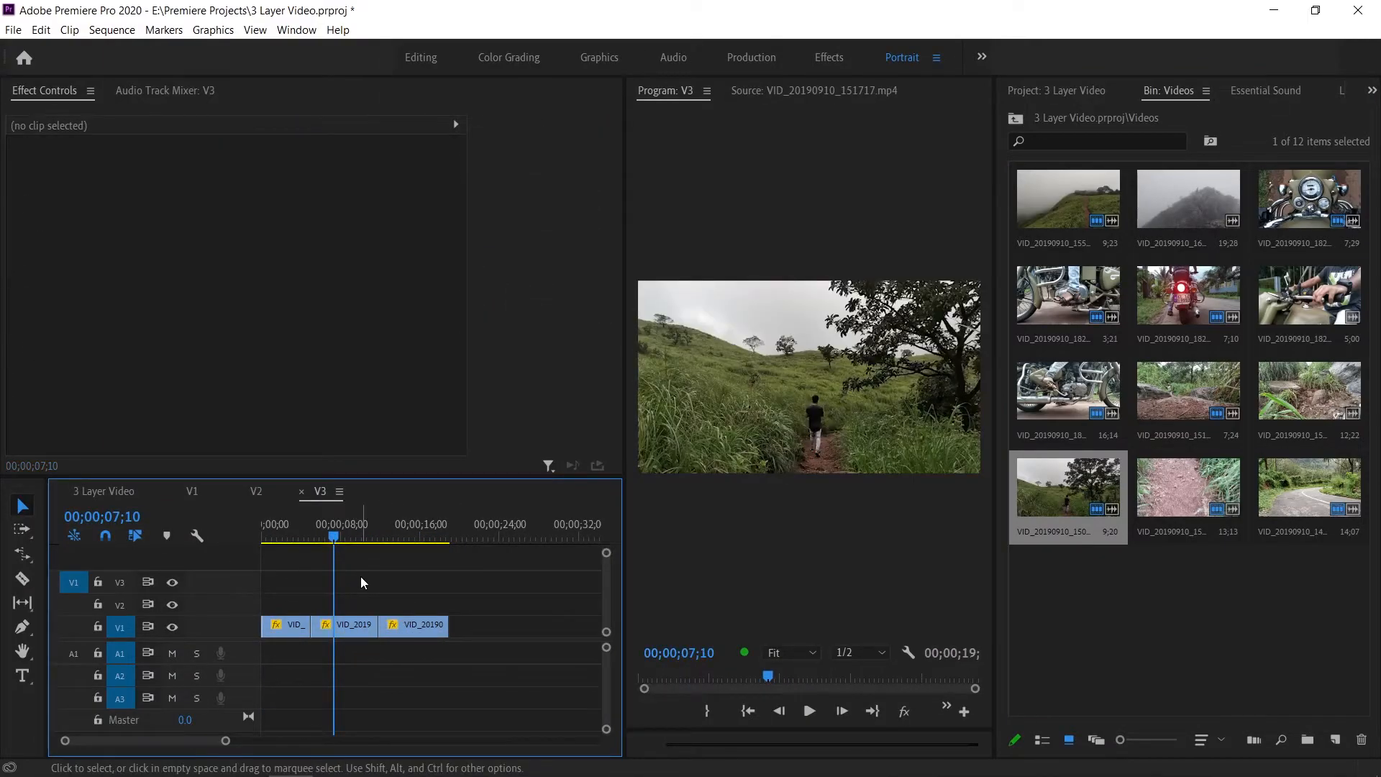
pyautogui.moveTo(330, 536); pyautogui.dragTo(250, 545)
pyautogui.click(351, 584)
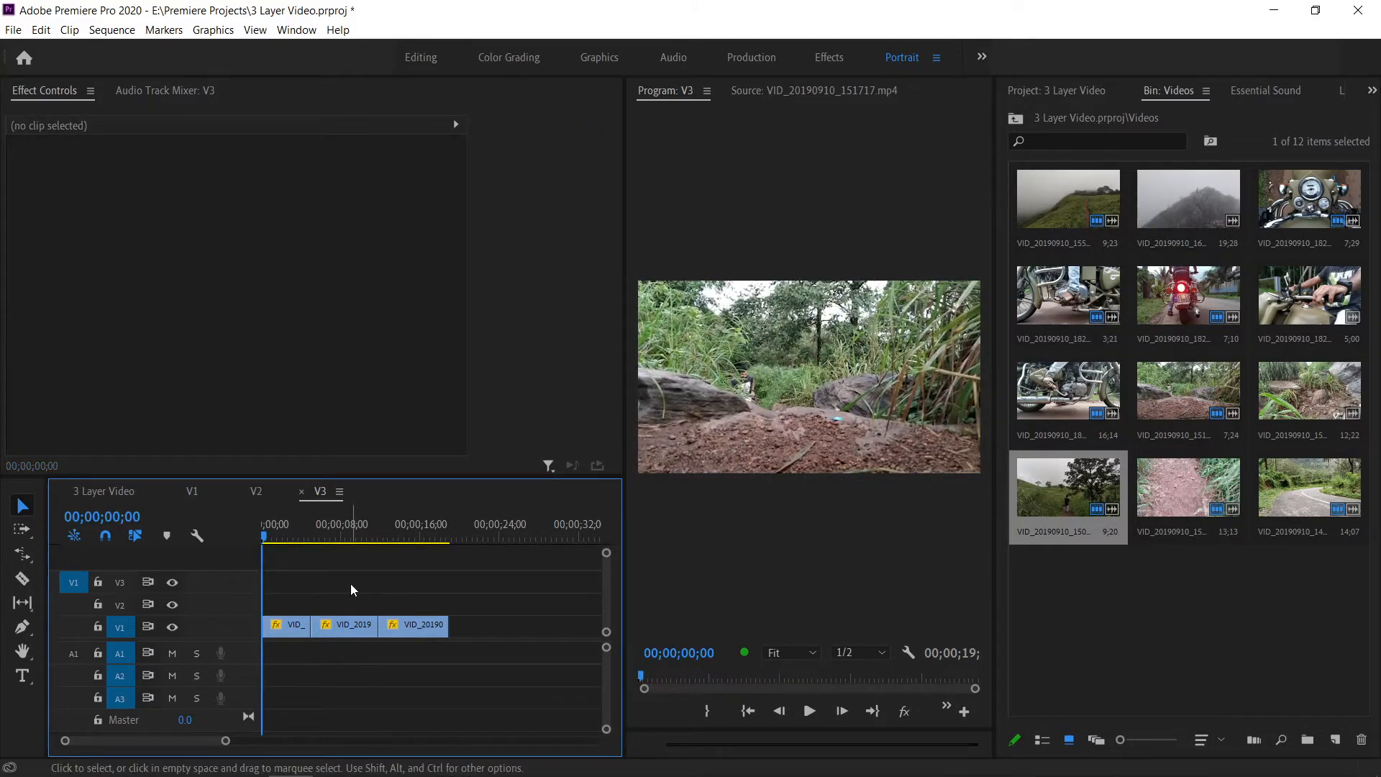
# Open the 3 Layer Video sequence and place the V1 sequence at the start of its lowest video track
pyautogui.click(1105, 590)
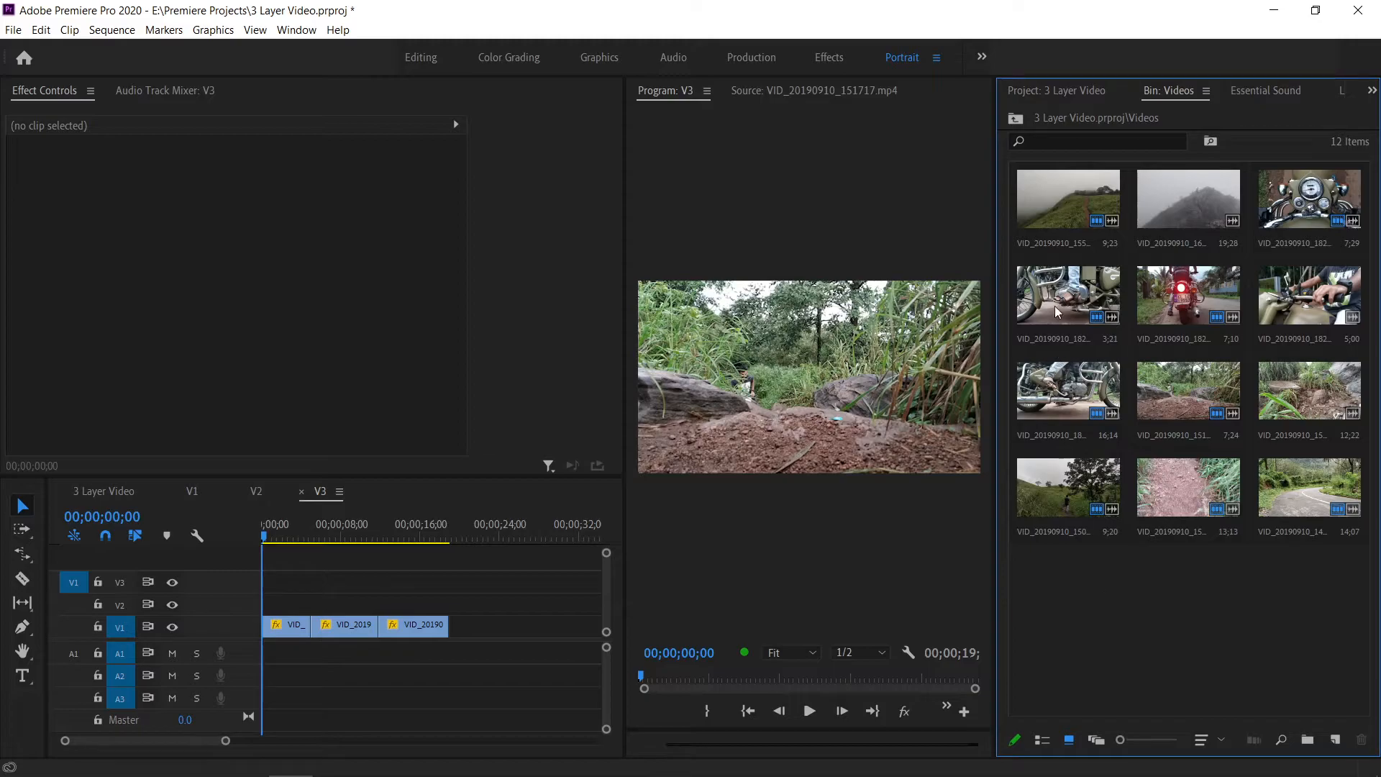
pyautogui.click(1040, 92)
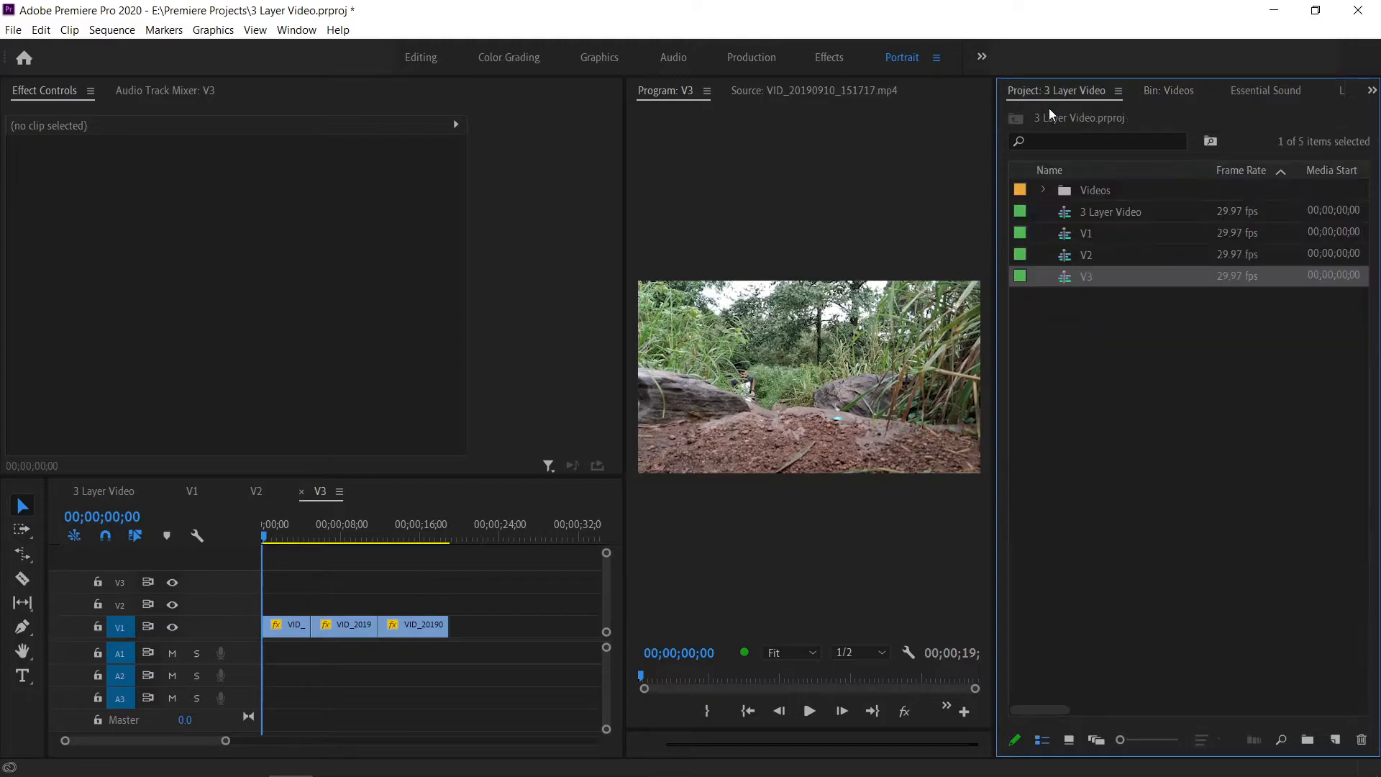
pyautogui.doubleClick(1067, 210)
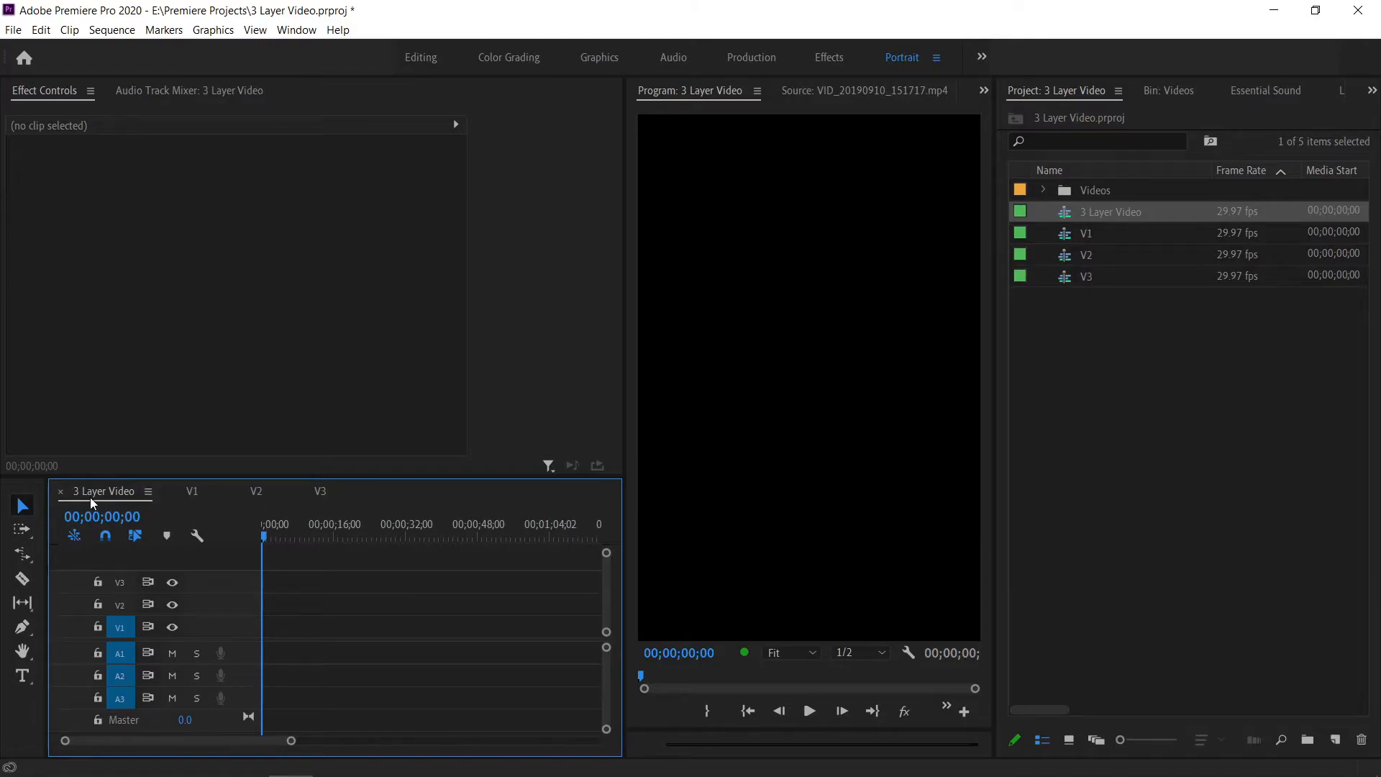
pyautogui.click(1112, 336)
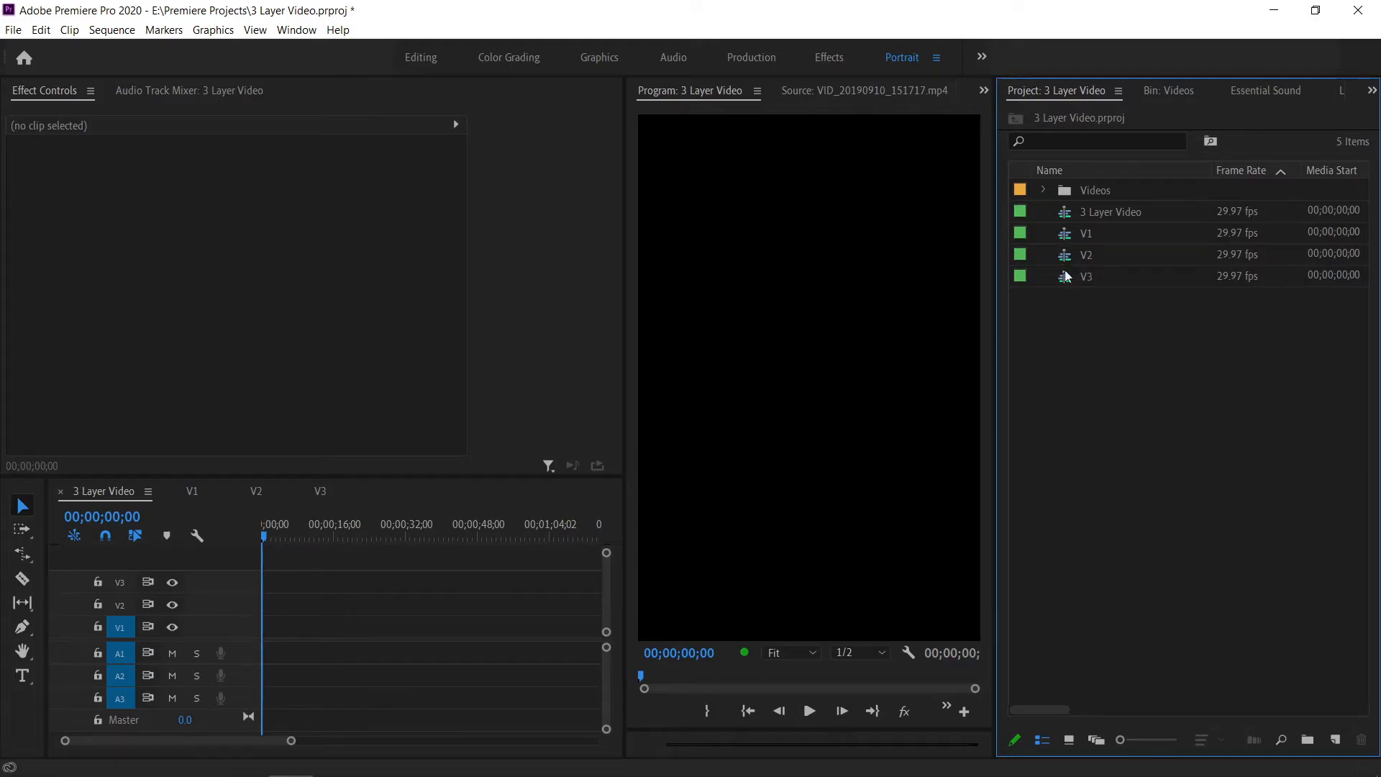
pyautogui.moveTo(1066, 238); pyautogui.dragTo(270, 628)
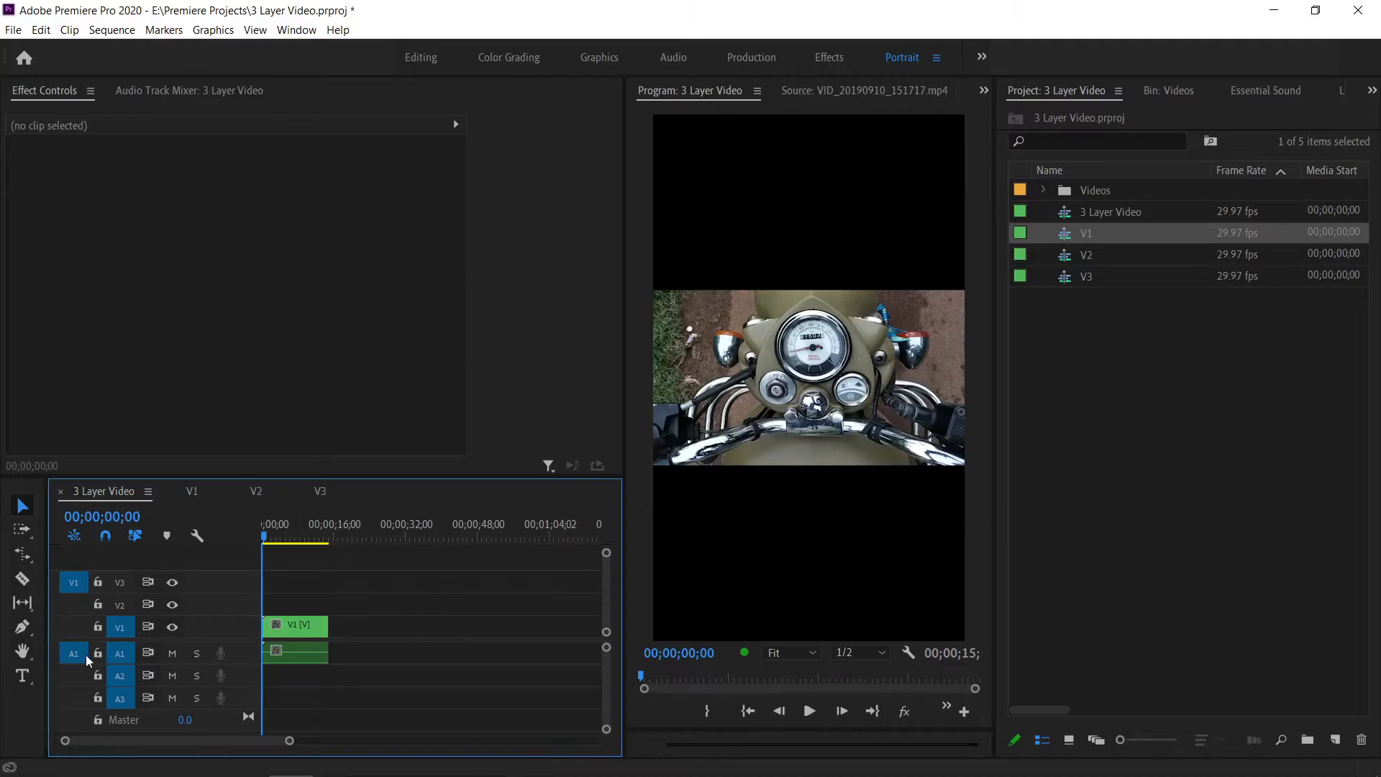
# Replace the placed V1 sequence with video-only V1, V2 and V3 sequences stacked on three tracks from the start, all ending together
pyautogui.hotkey('ctrl', 'z')
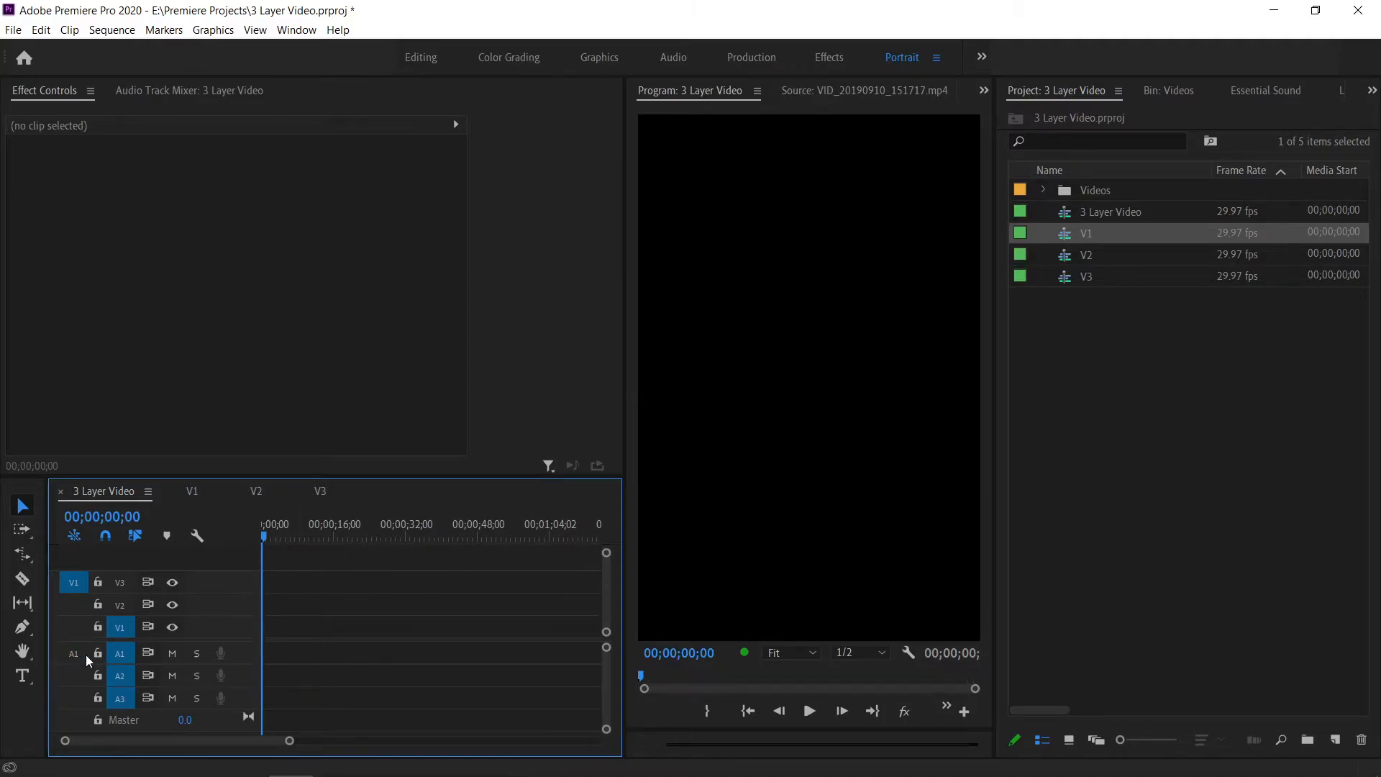
pyautogui.moveTo(1082, 236); pyautogui.dragTo(219, 623)
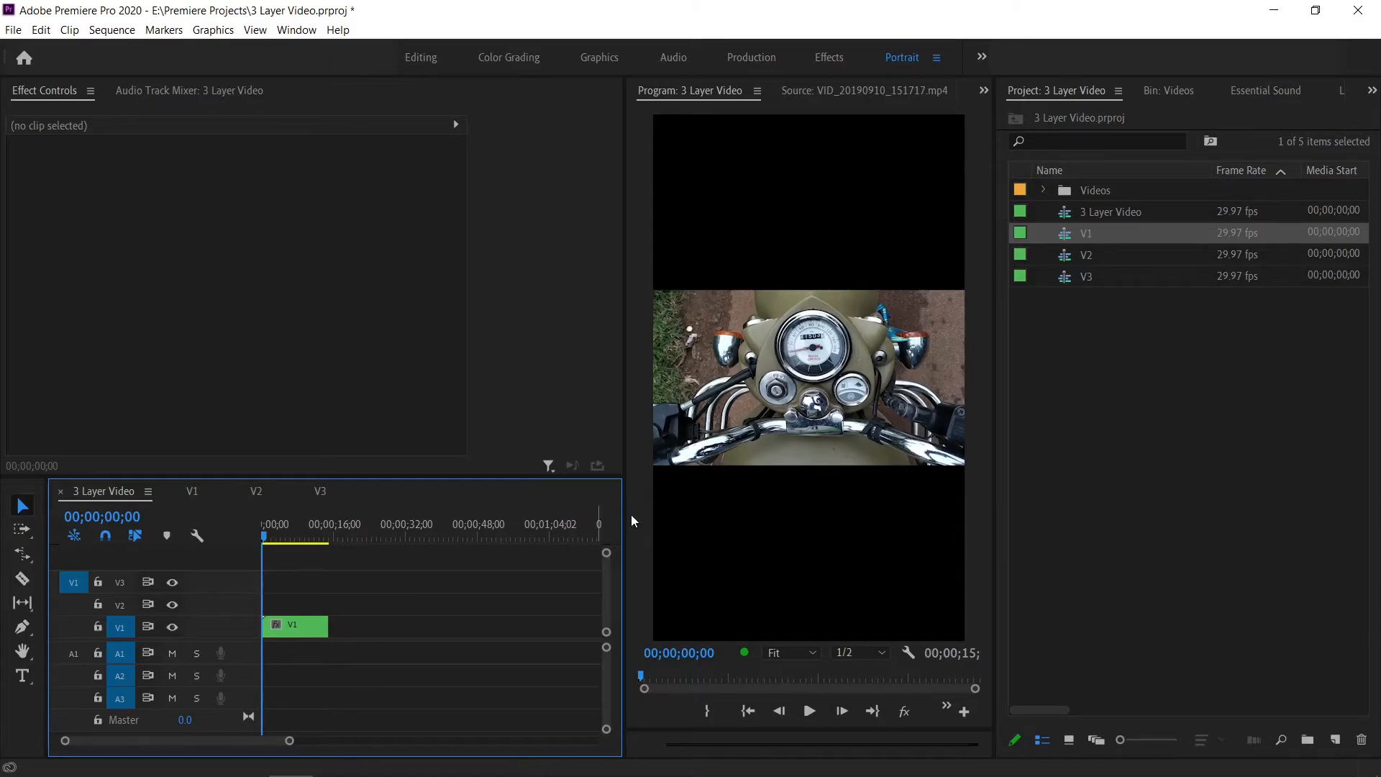
pyautogui.moveTo(1077, 264); pyautogui.dragTo(249, 609)
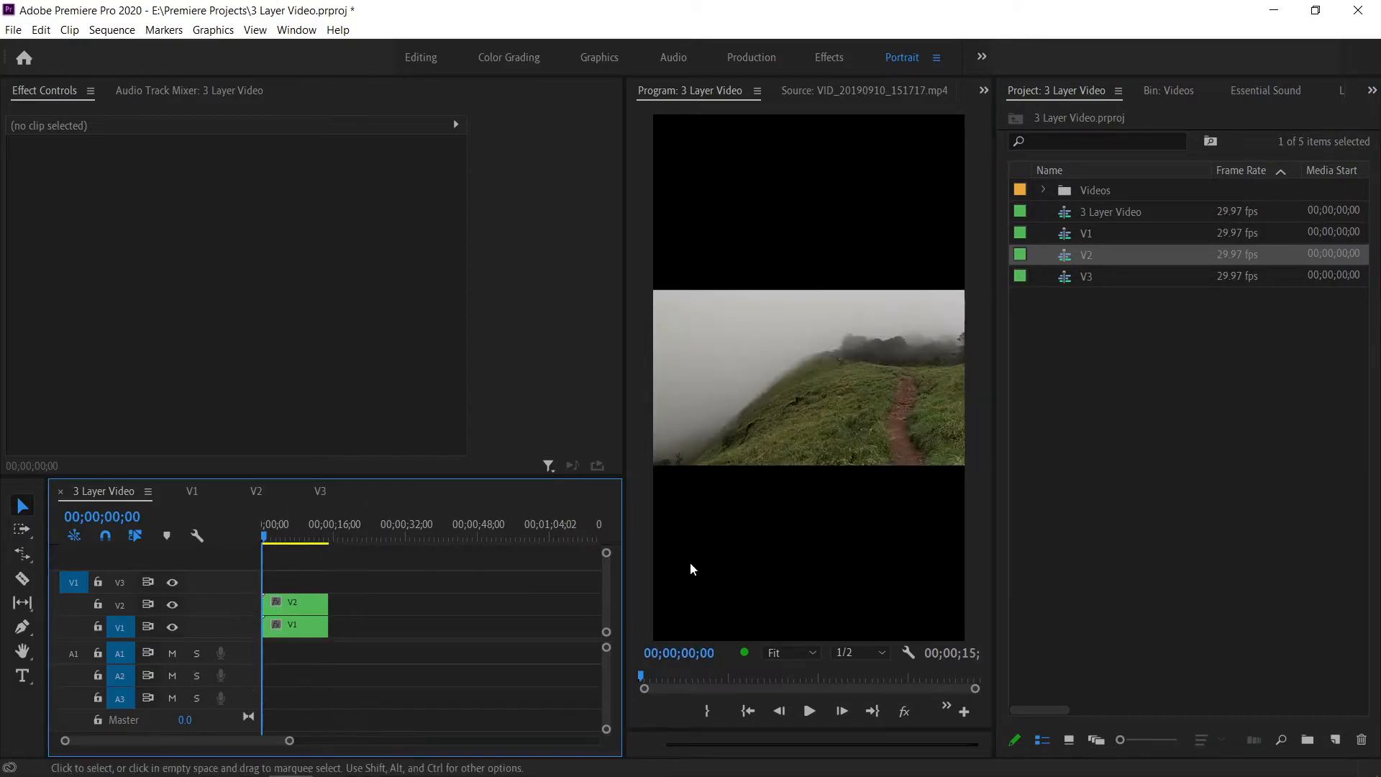
pyautogui.moveTo(1064, 278); pyautogui.dragTo(278, 584)
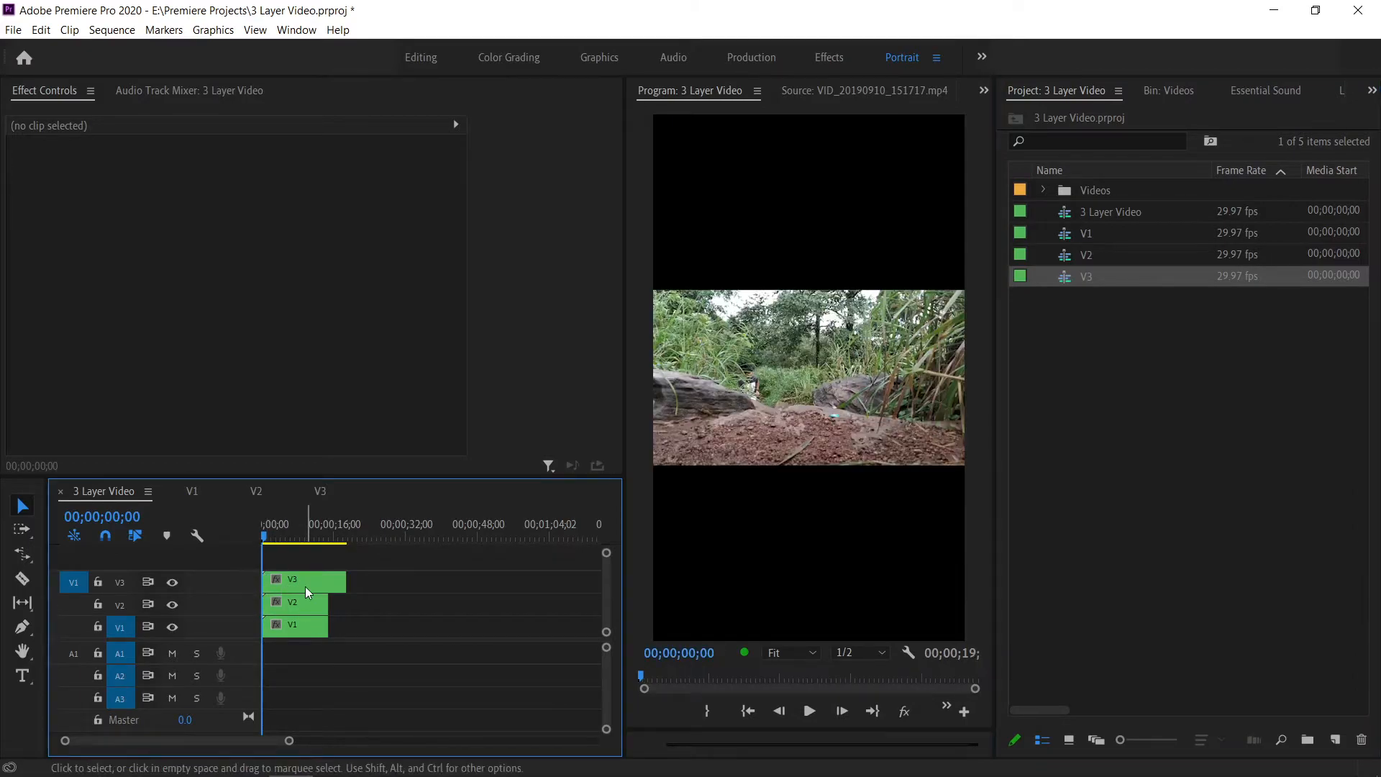
pyautogui.moveTo(337, 572); pyautogui.dragTo(329, 579)
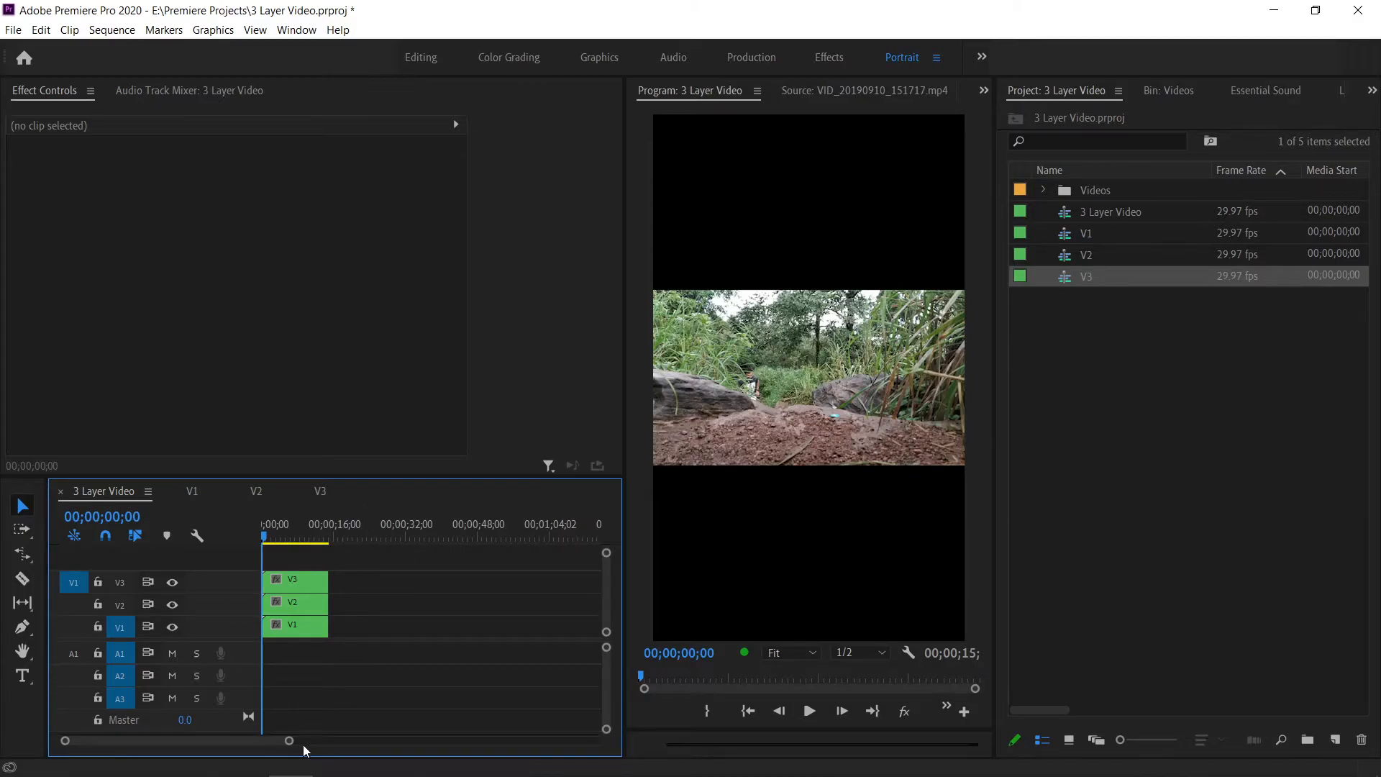
# Set the V1 clip's vertical position to 1520 so it fills the lower third of the frame
pyautogui.moveTo(293, 748); pyautogui.dragTo(225, 746)
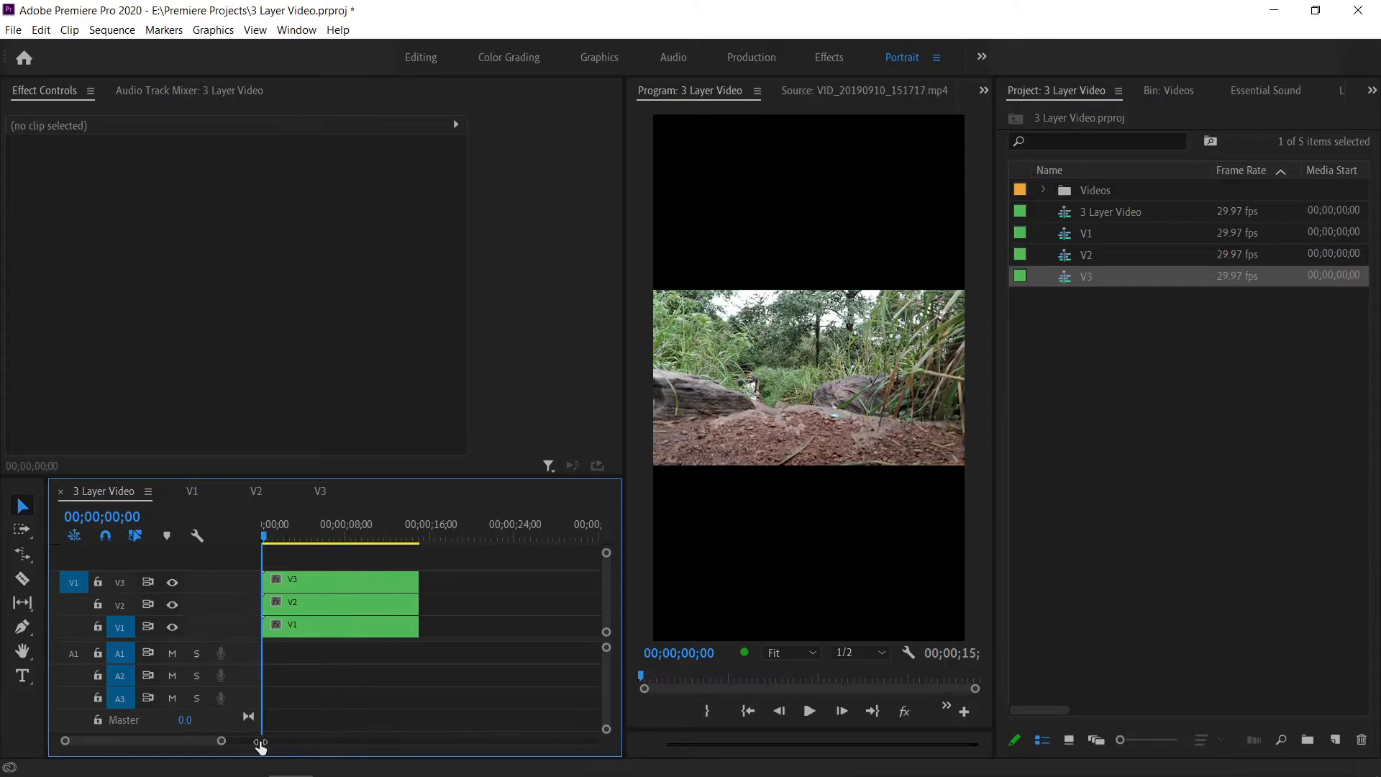
pyautogui.click(323, 628)
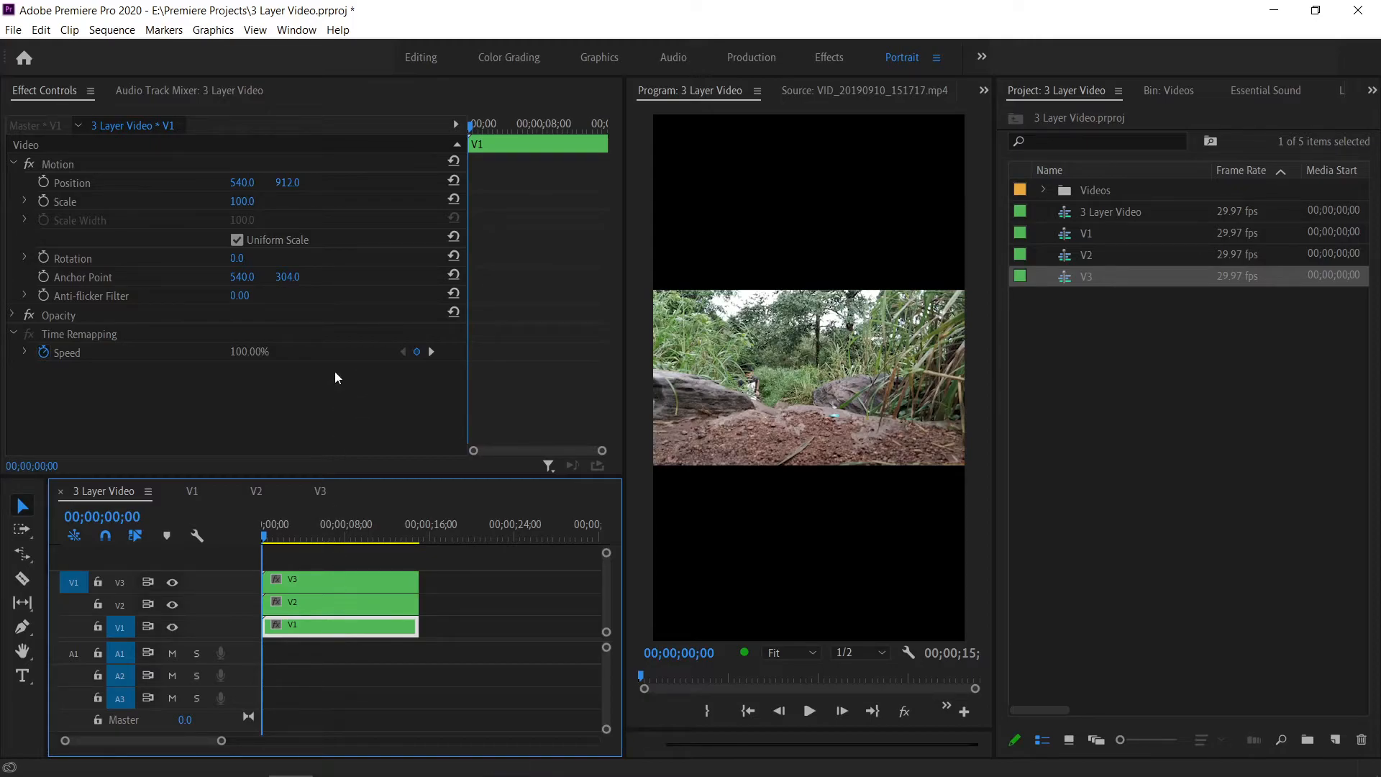
pyautogui.click(289, 184)
pyautogui.moveTo(289, 183); pyautogui.dragTo(722, 183)
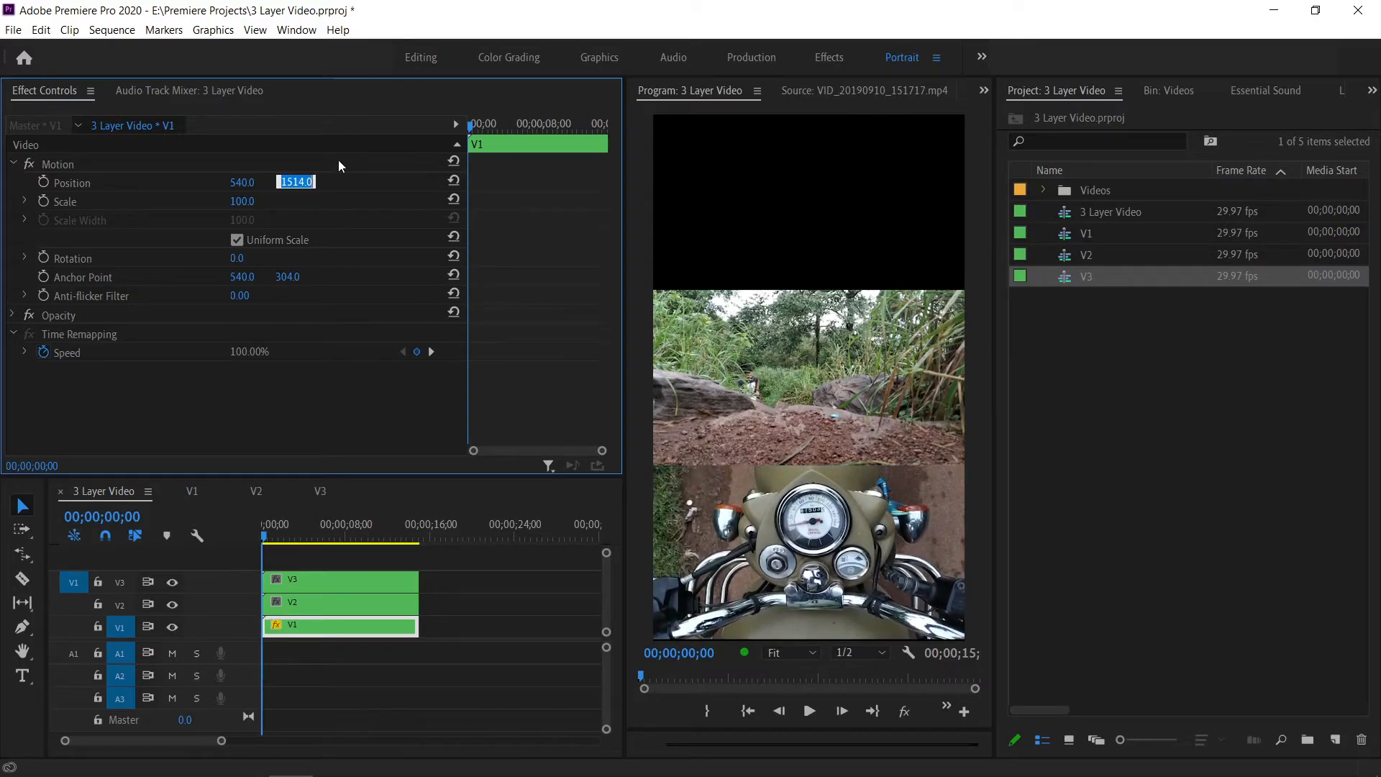
pyautogui.write('1520')
pyautogui.press('Return')
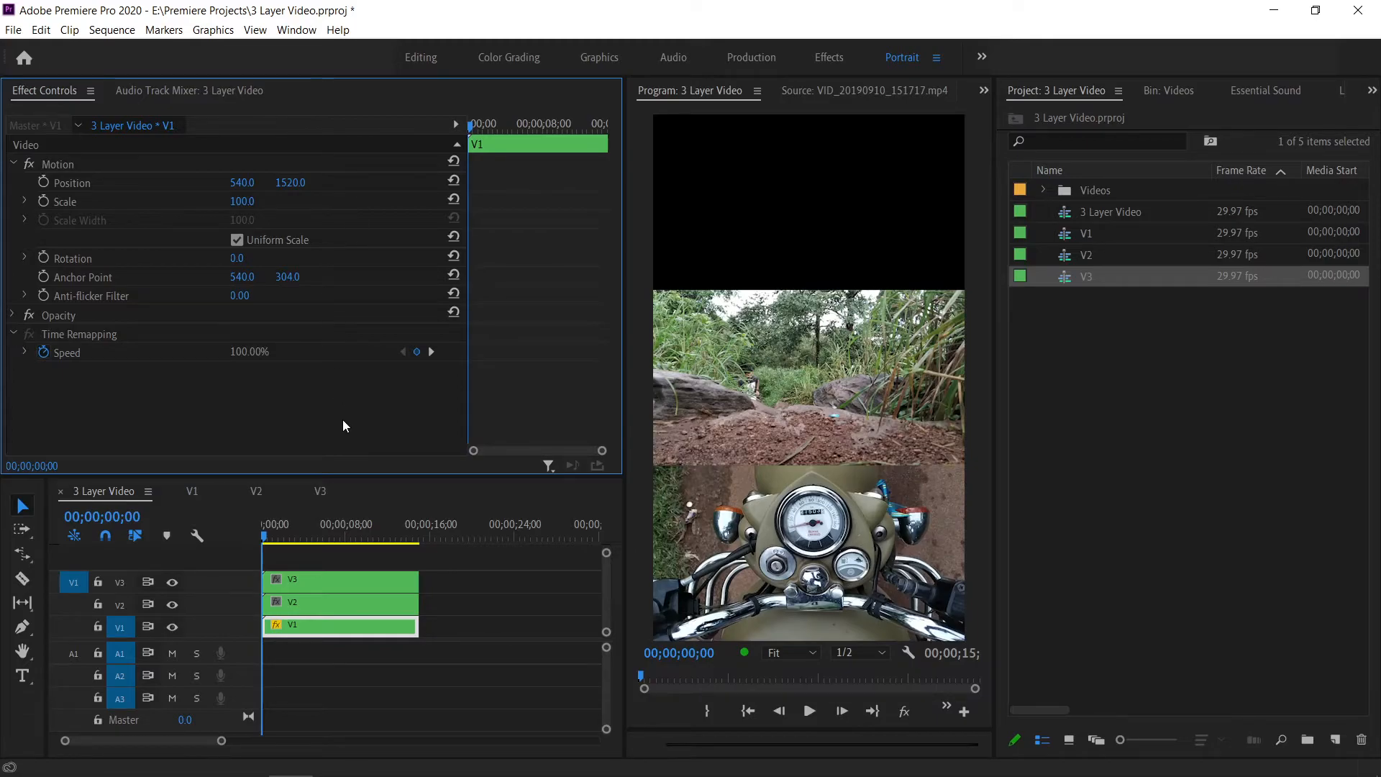
# Set the V3 clip's vertical position to 304 so it fills the upper third of the frame
pyautogui.click(314, 587)
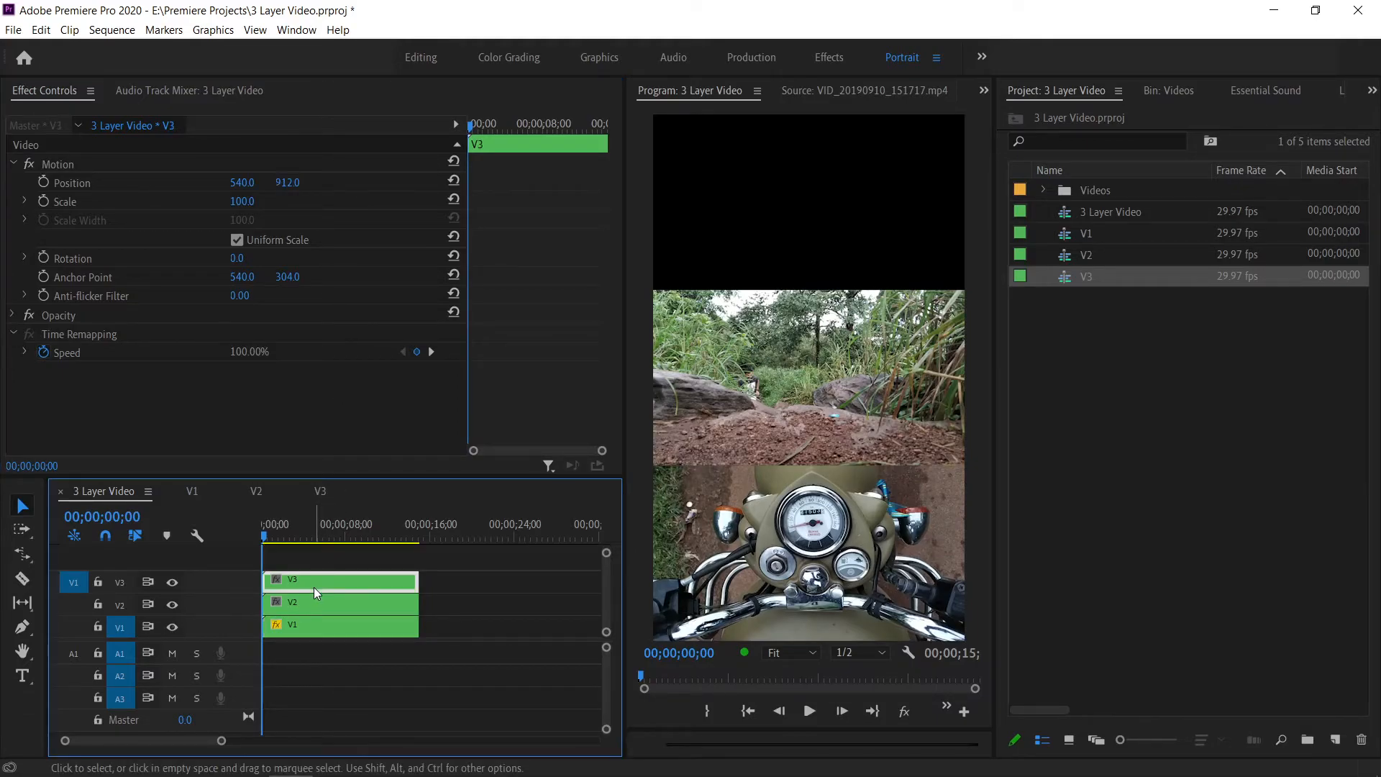
pyautogui.click(316, 612)
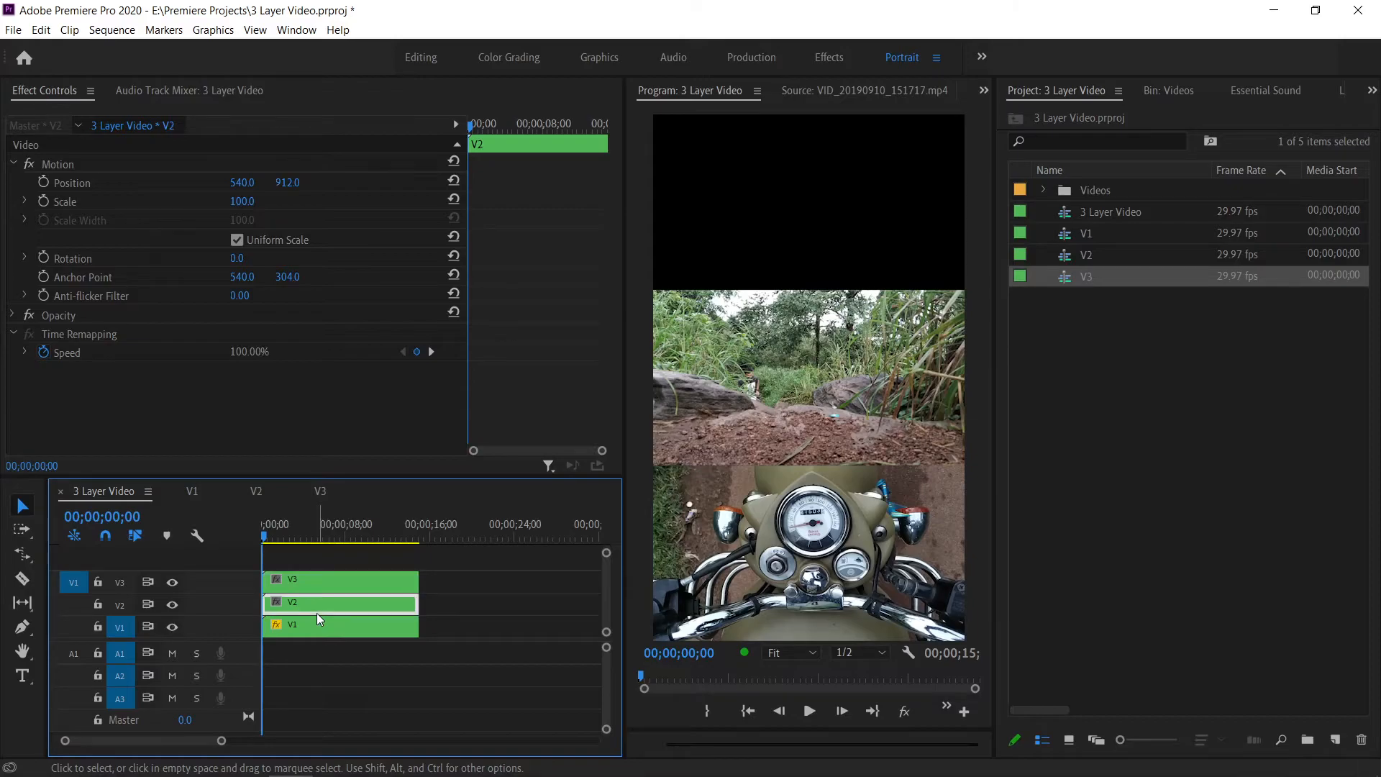
pyautogui.click(347, 583)
pyautogui.moveTo(291, 182); pyautogui.dragTo(164, 183)
pyautogui.click(297, 184)
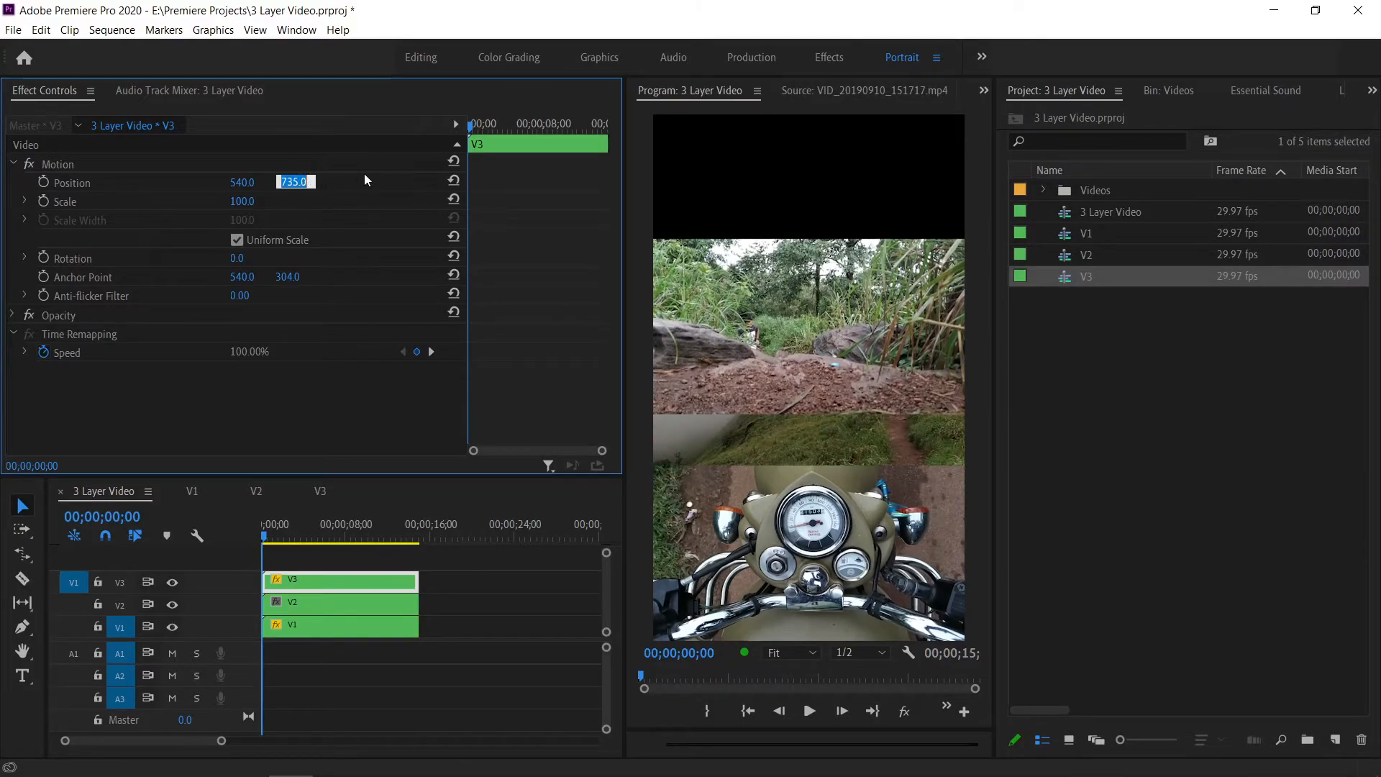
pyautogui.write('588')
pyautogui.press('Return')
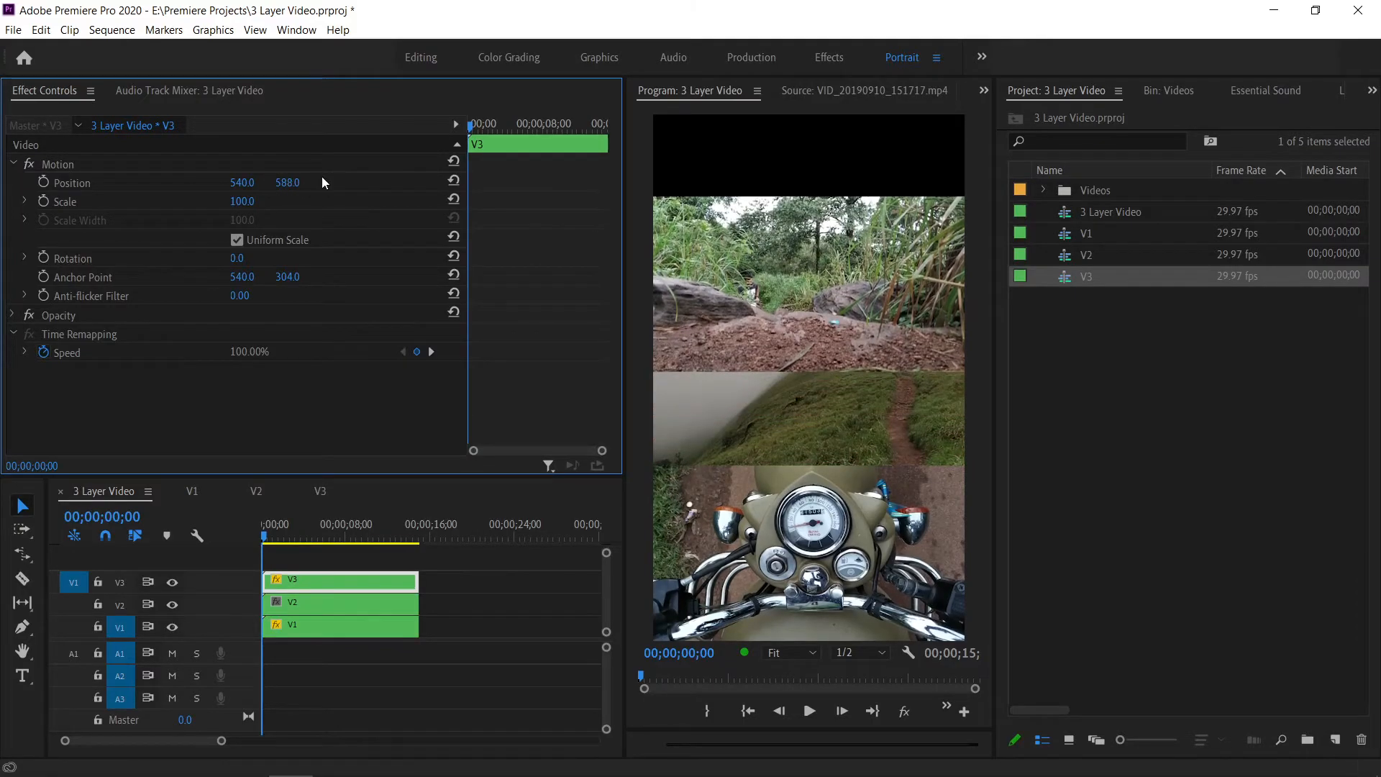
pyautogui.write('304')
pyautogui.press('Return')
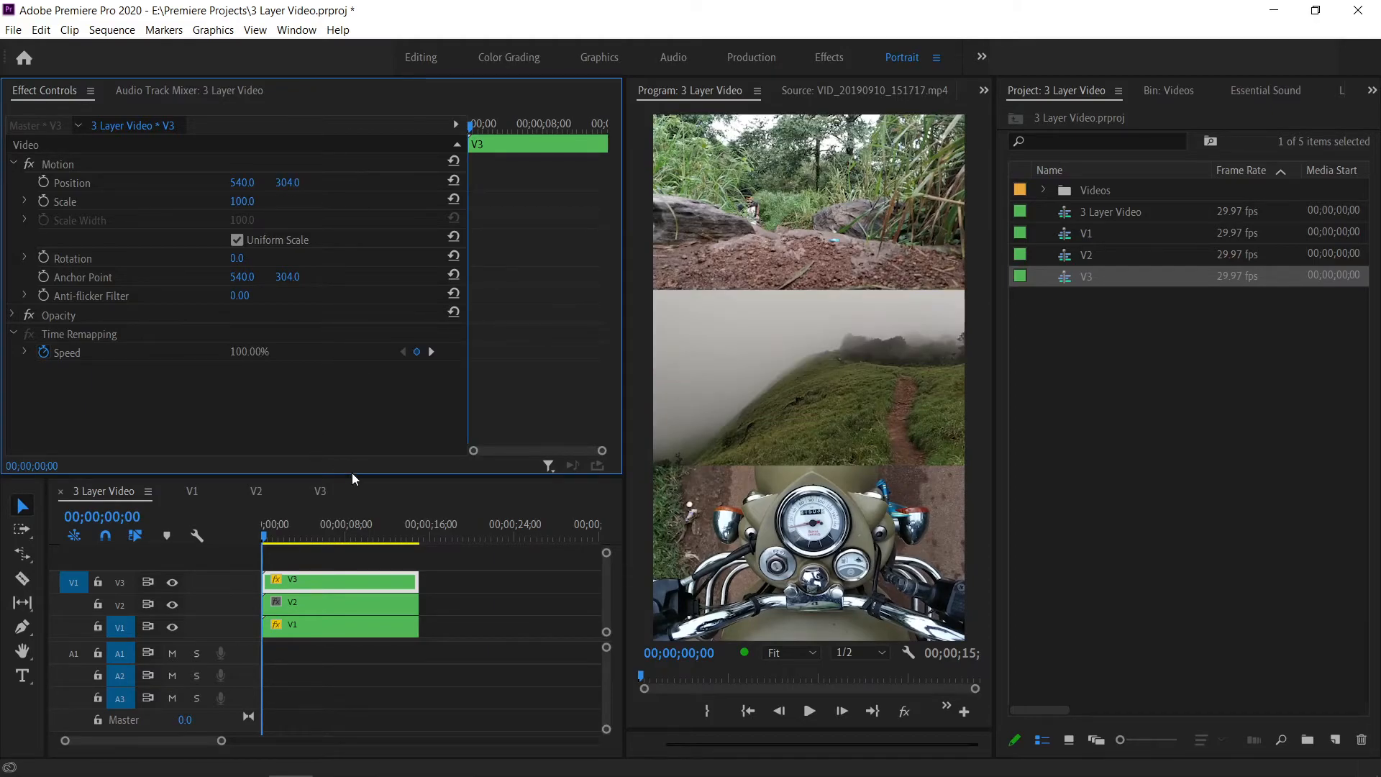
# Play the 3 Layer Video sequence to check the three stacked layers
pyautogui.click(299, 562)
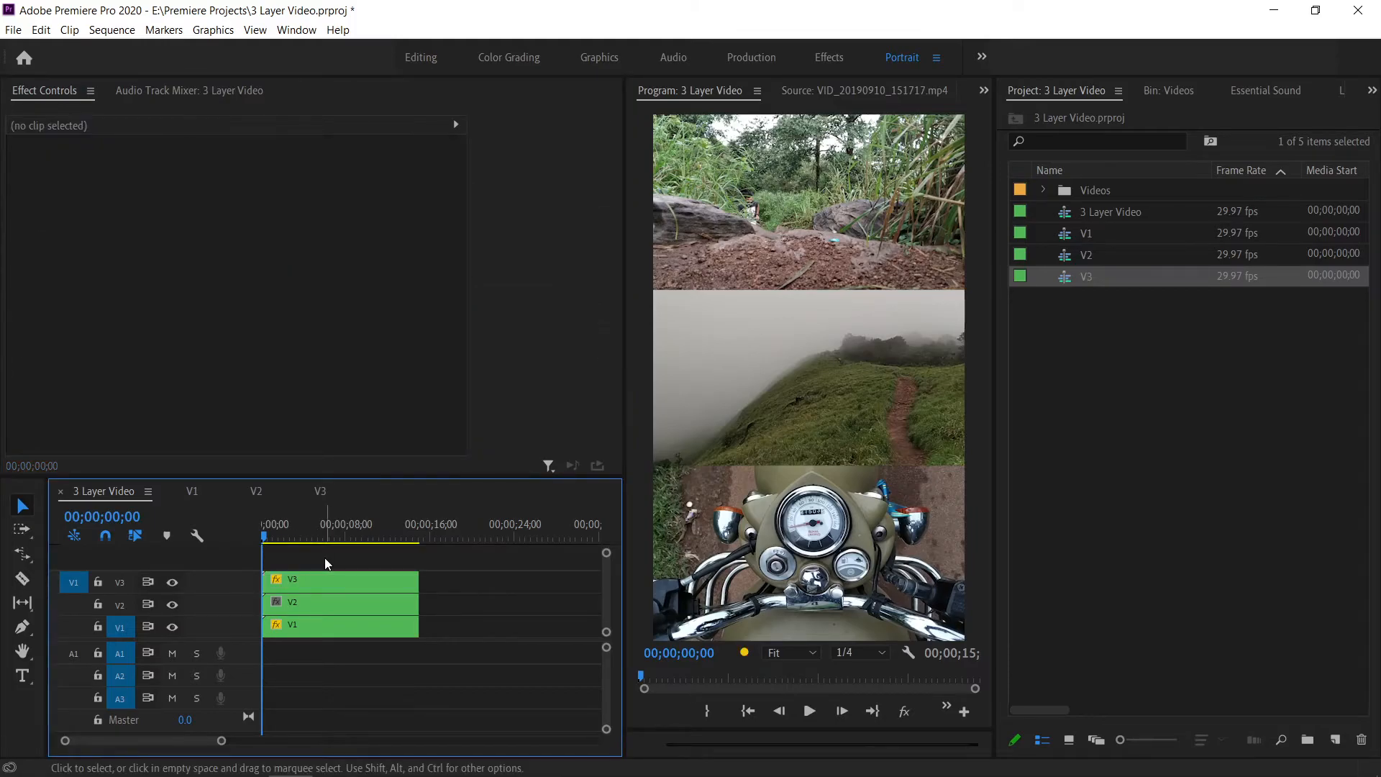
pyautogui.press('space')
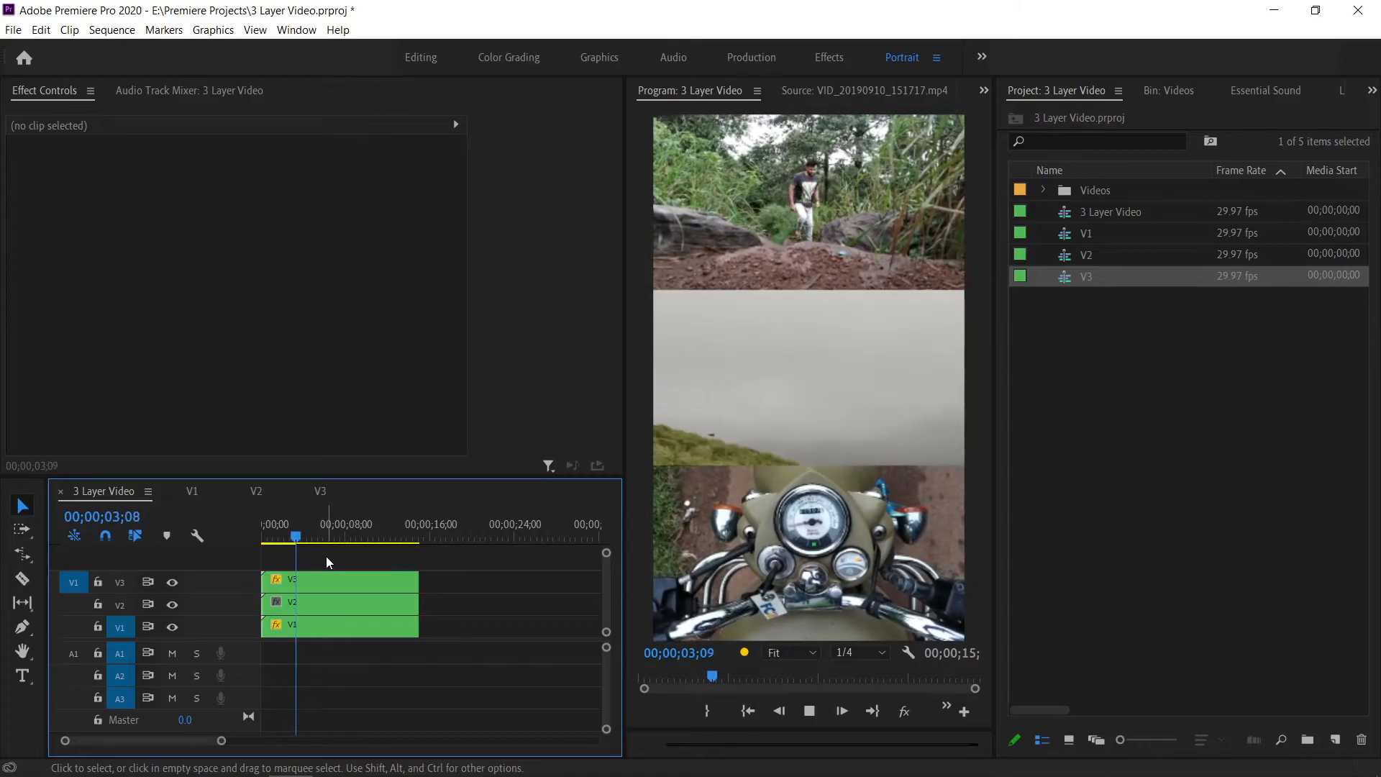
pyautogui.press('space')
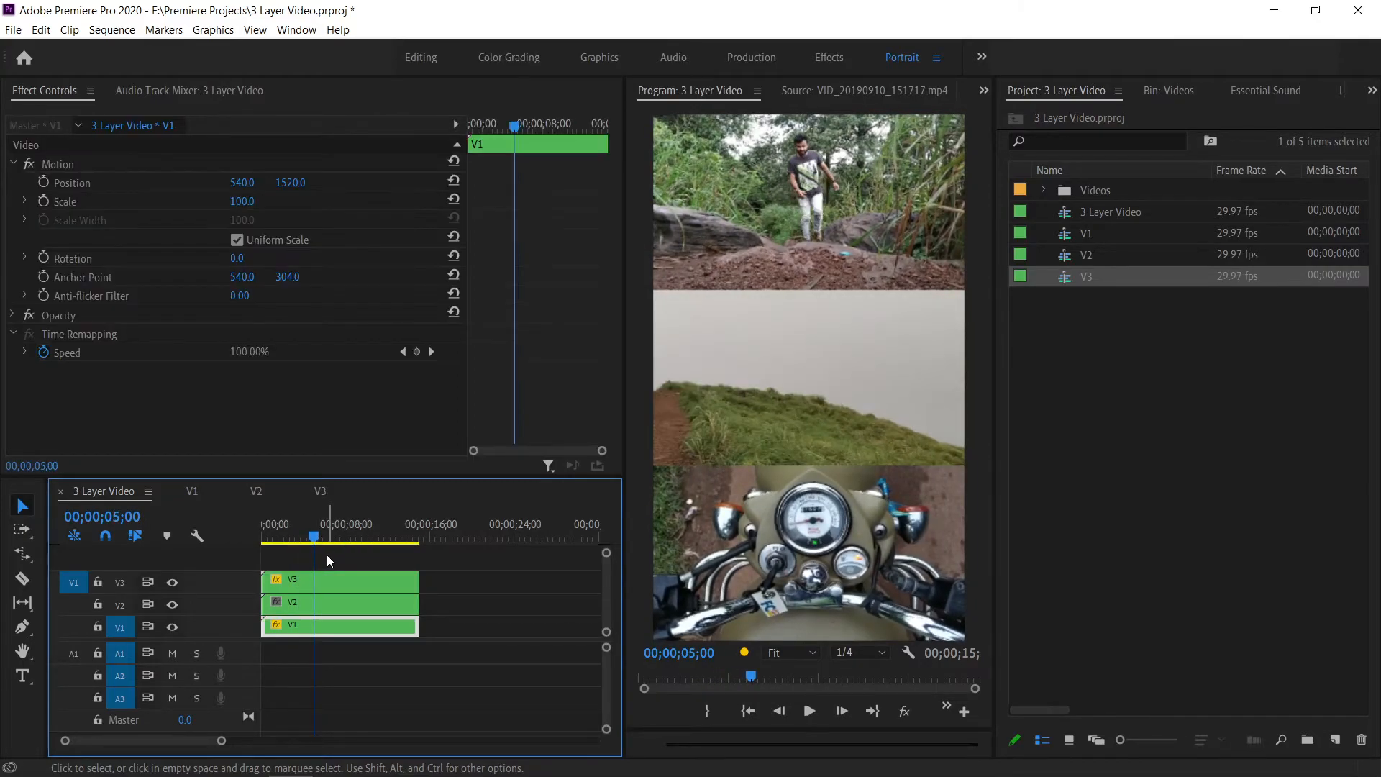
pyautogui.press('space')
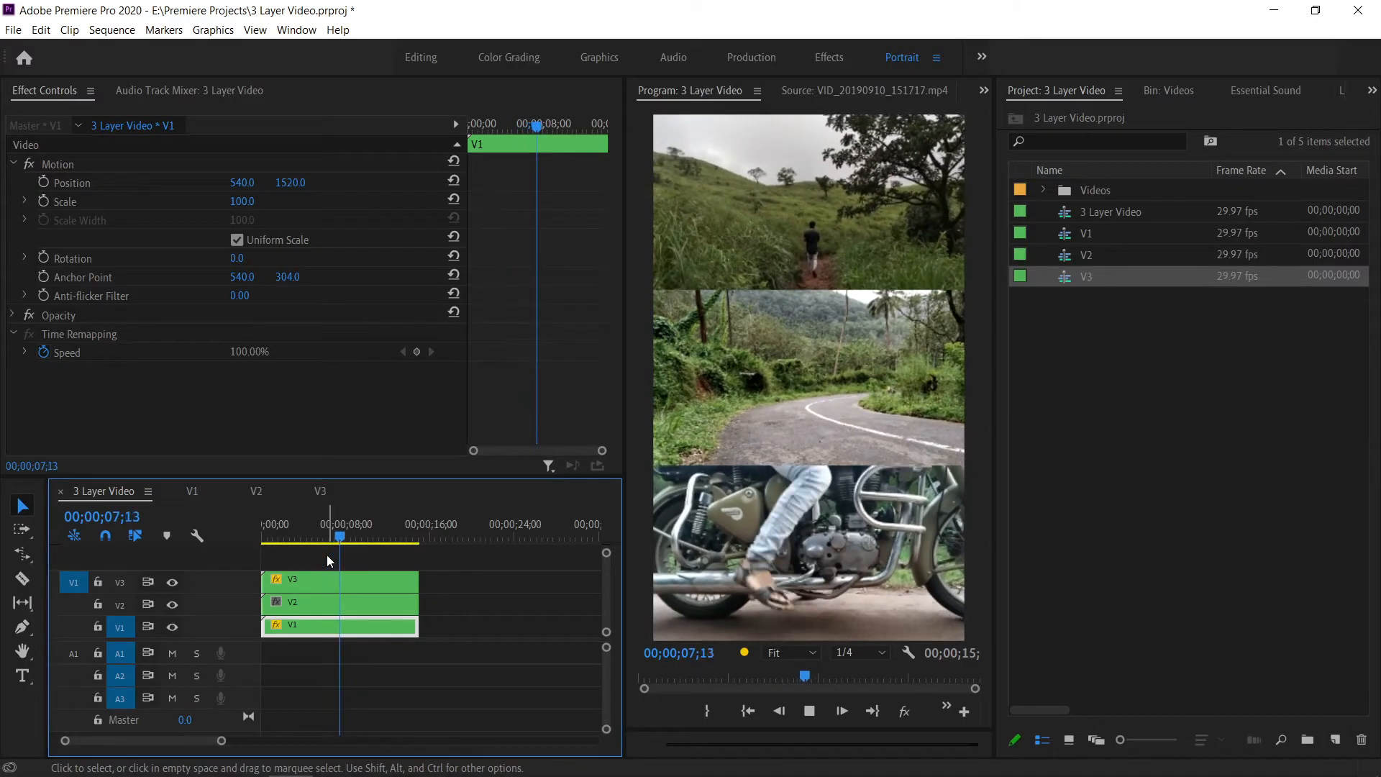
pyautogui.press('space')
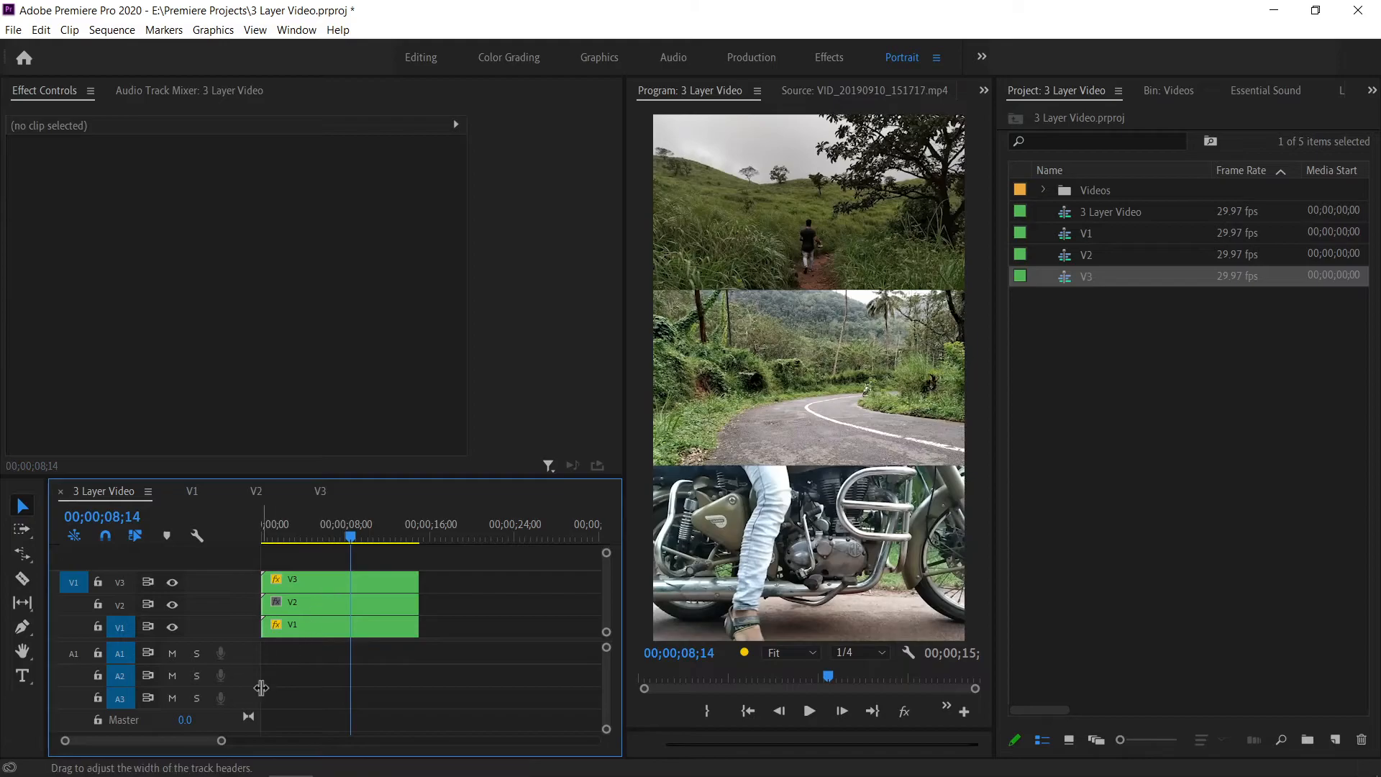
# Import the Kilometers_&_Kilometers song, place it at the start of track A1, and remove the part beyond the video's end
pyautogui.doubleClick(1138, 458)
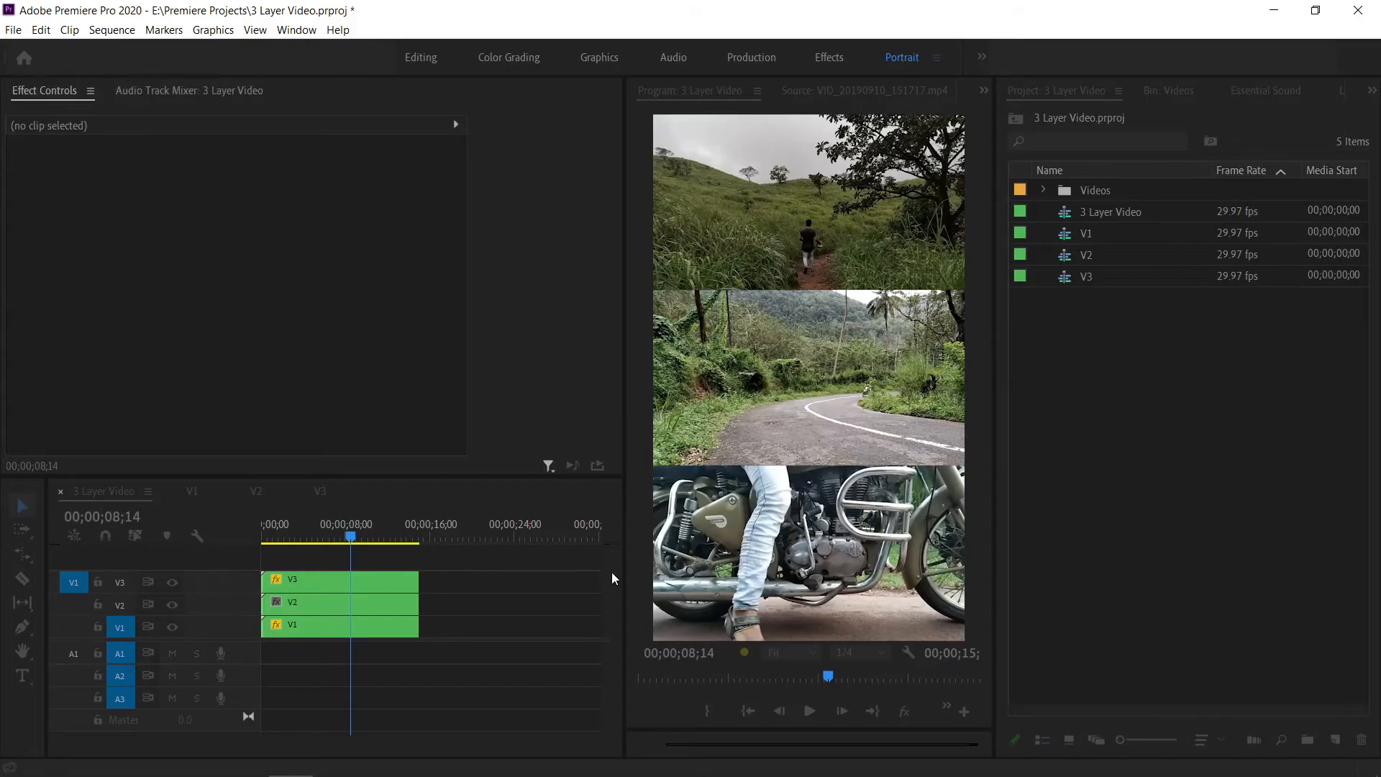
pyautogui.moveTo(1047, 301); pyautogui.dragTo(266, 656)
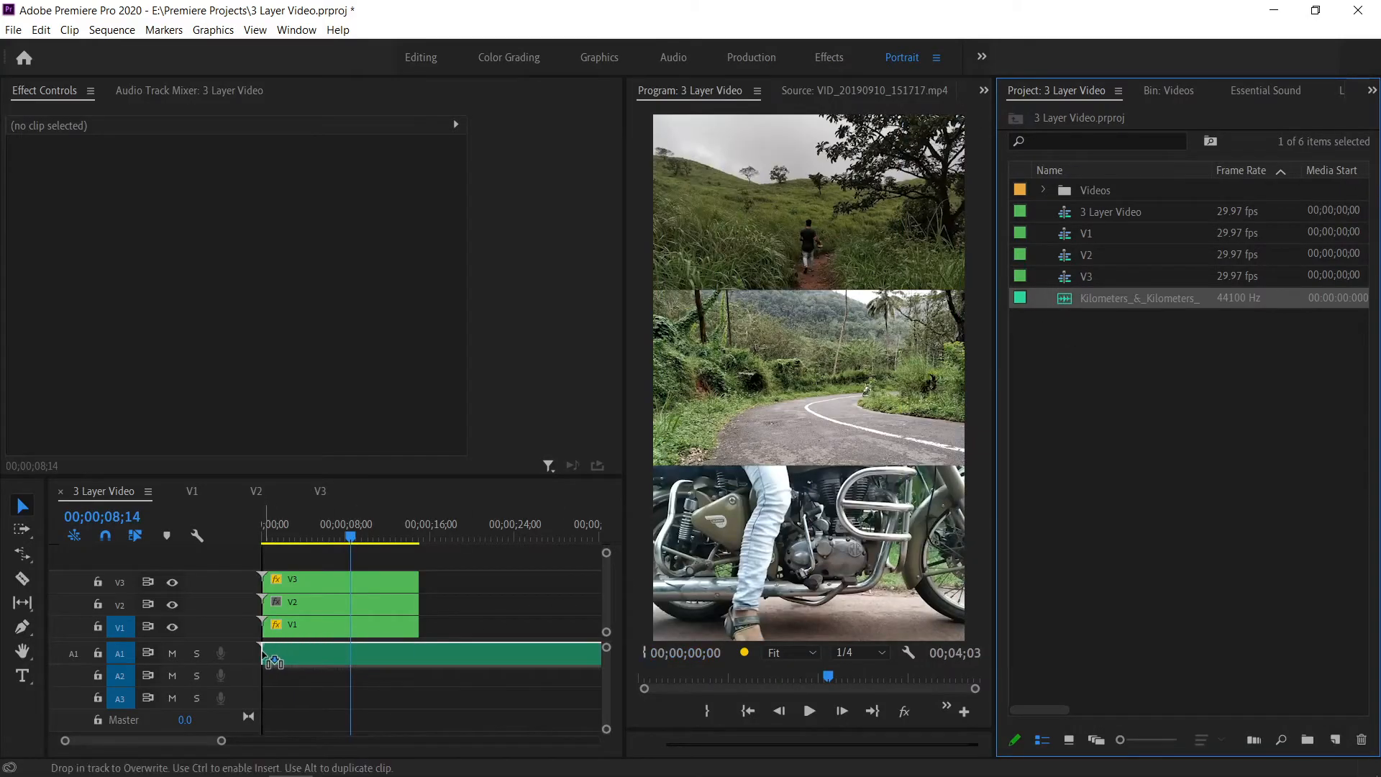
pyautogui.press('c')
pyautogui.click(422, 654)
pyautogui.press('v')
pyautogui.click(478, 655)
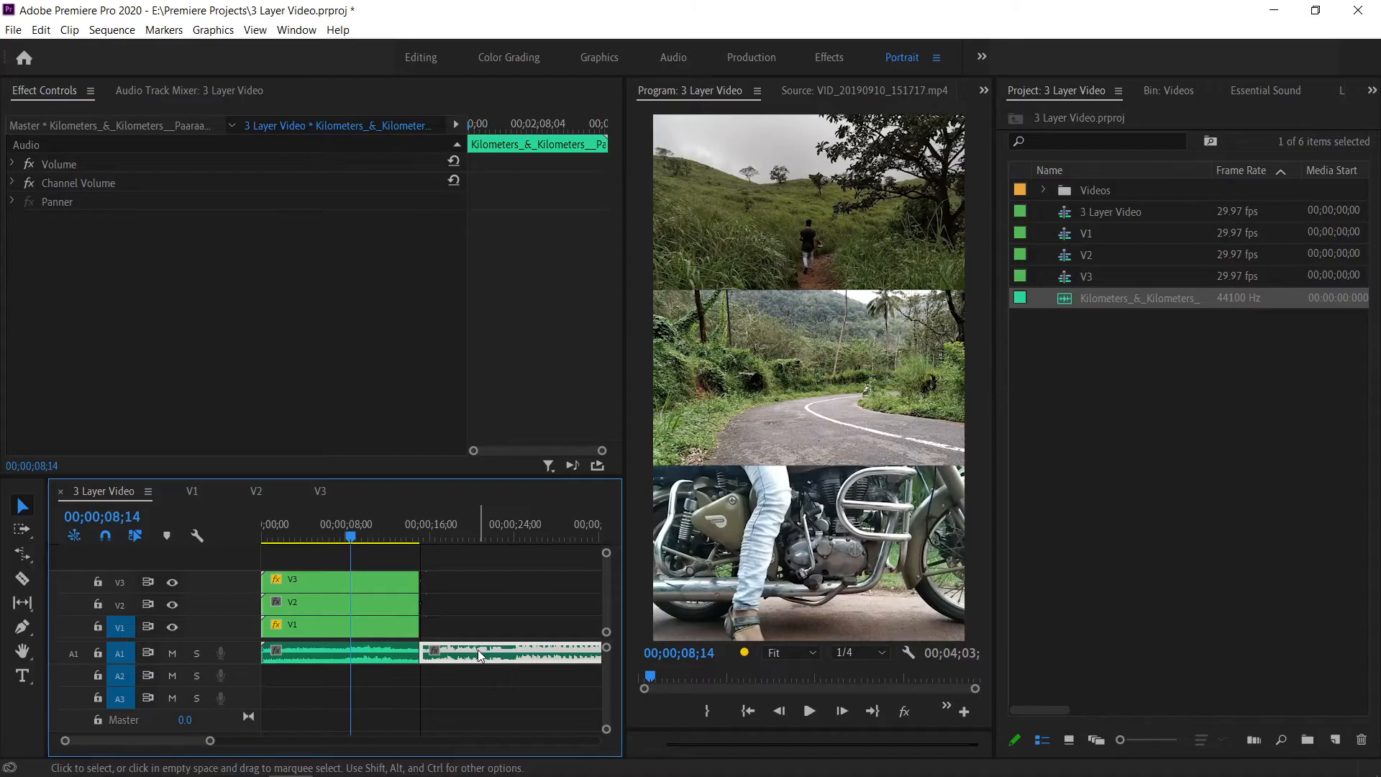
pyautogui.press('Delete')
# Play the sequence from the beginning to check the video with its music
pyautogui.click(291, 539)
pyautogui.moveTo(287, 539); pyautogui.dragTo(261, 540)
pyautogui.click(332, 625)
pyautogui.click(326, 563)
pyautogui.press('space')
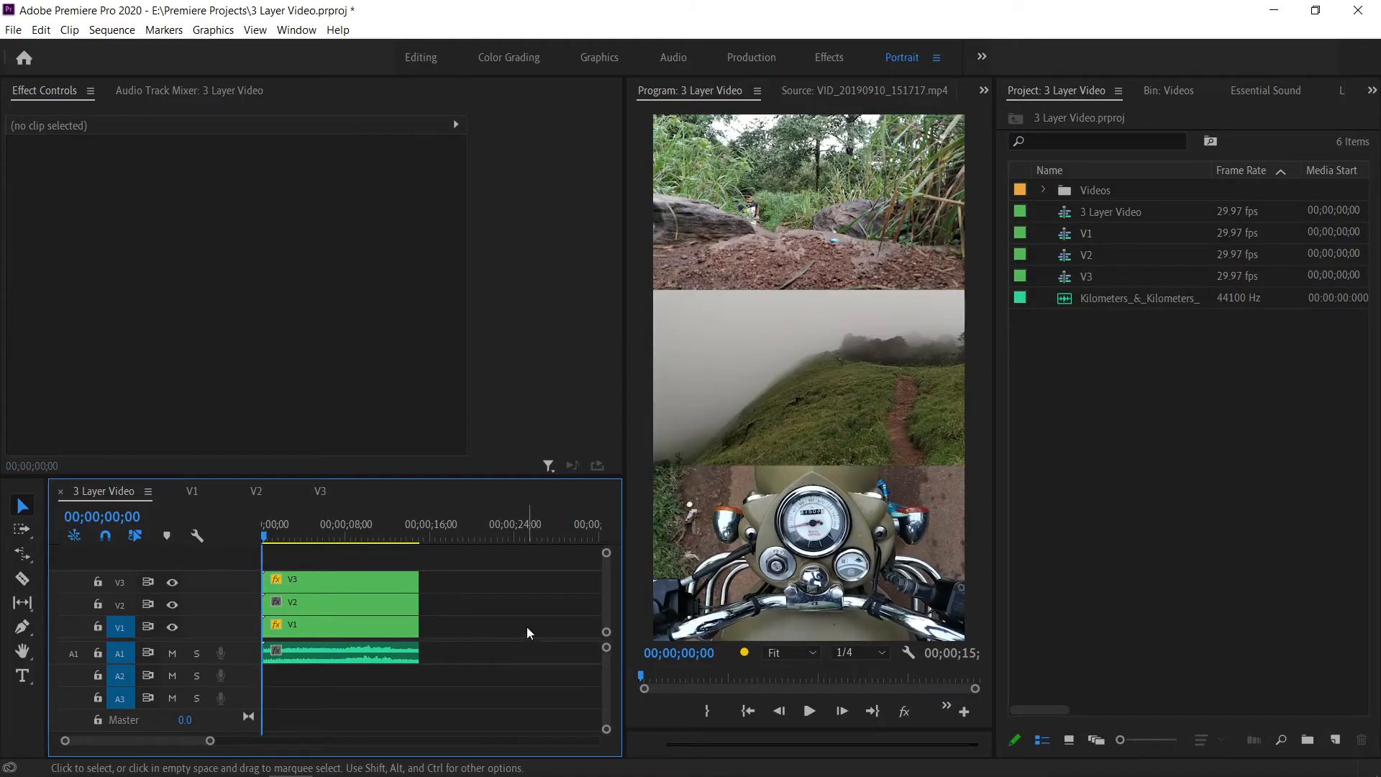
# Create a 1080x1824 adjustment layer at 29.97 fps and place it above V3, extended over the full length of the video
pyautogui.click(1335, 740)
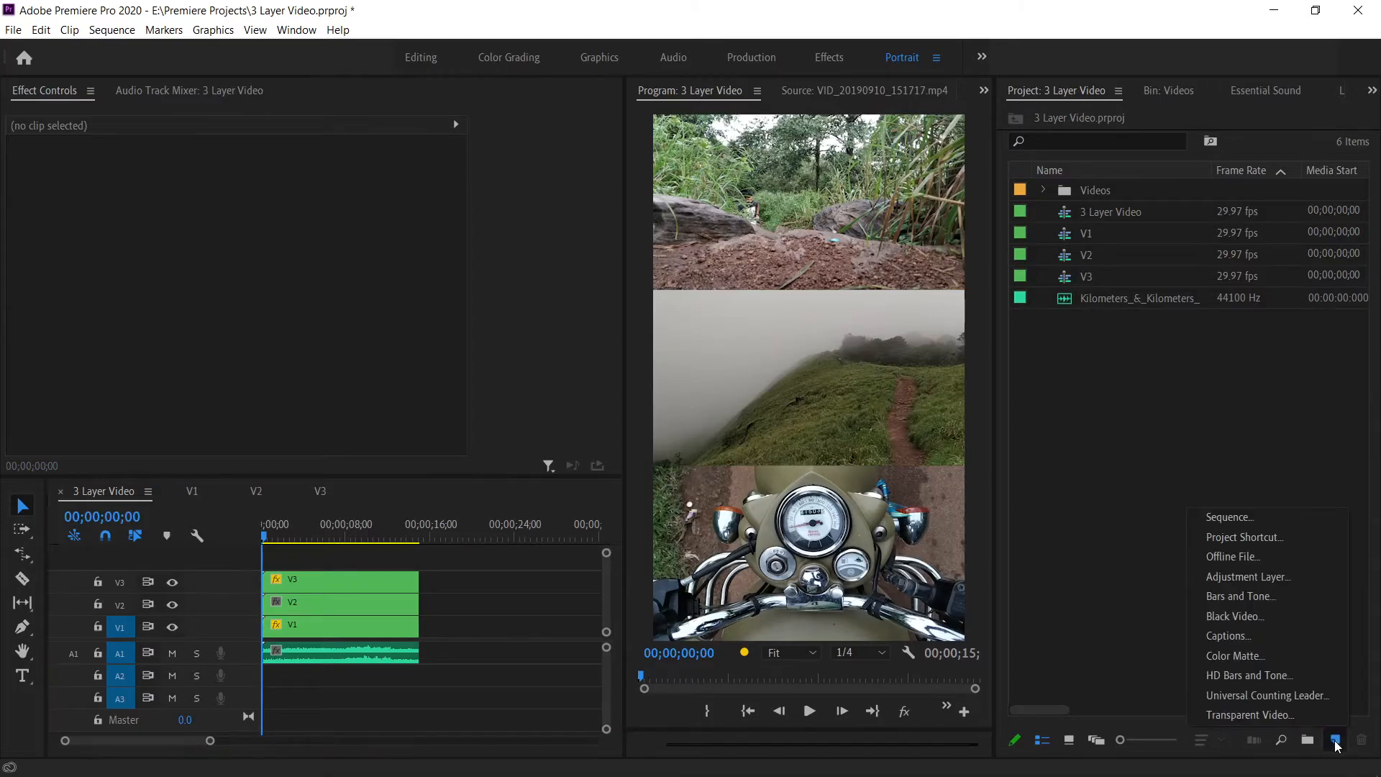
pyautogui.click(1284, 577)
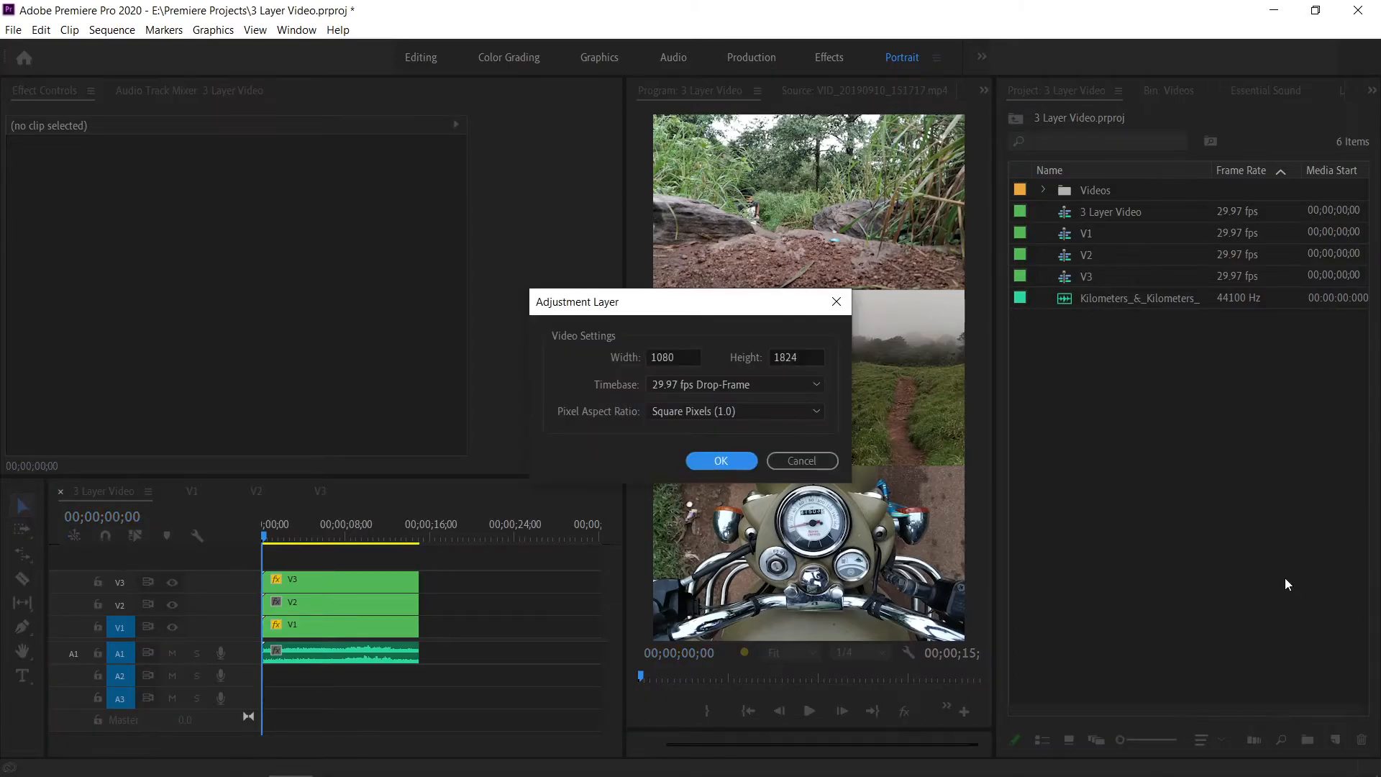
pyautogui.click(722, 463)
pyautogui.moveTo(1081, 188); pyautogui.dragTo(422, 562)
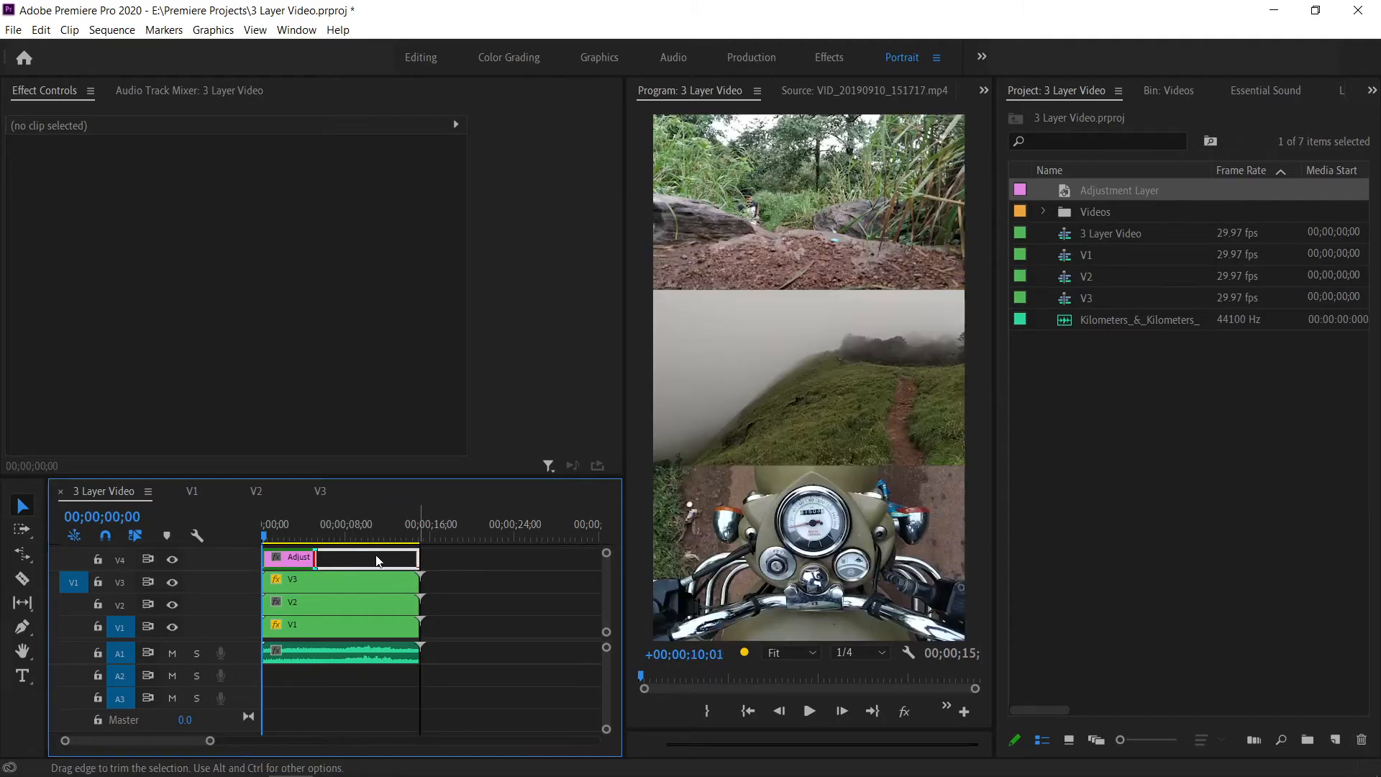
# Apply the Lumetri creative look Kodak 5205 Fuji 3510 (by Adobe) to the adjustment layer and raise its vibrance to about 33.9
pyautogui.click(351, 554)
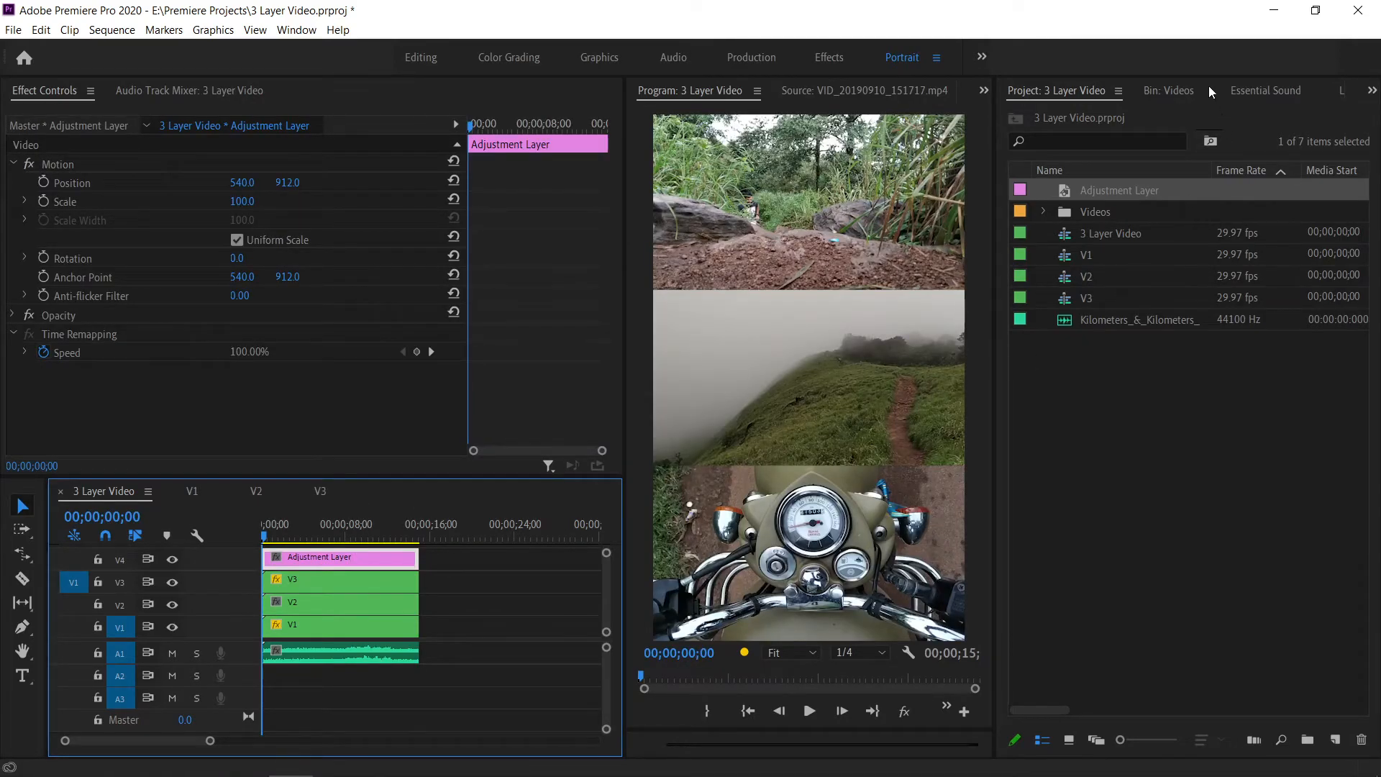
pyautogui.scroll(-3, 1208, 85)
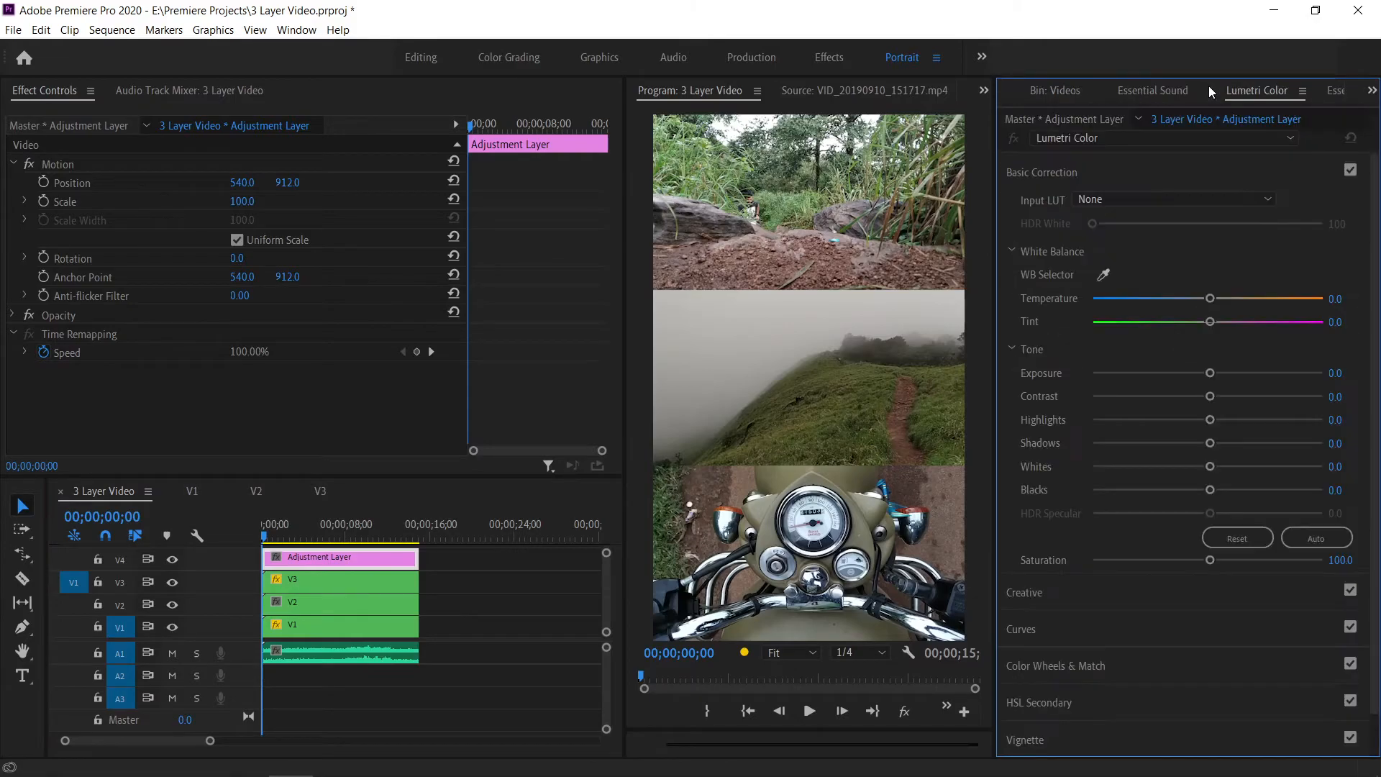
pyautogui.click(1033, 172)
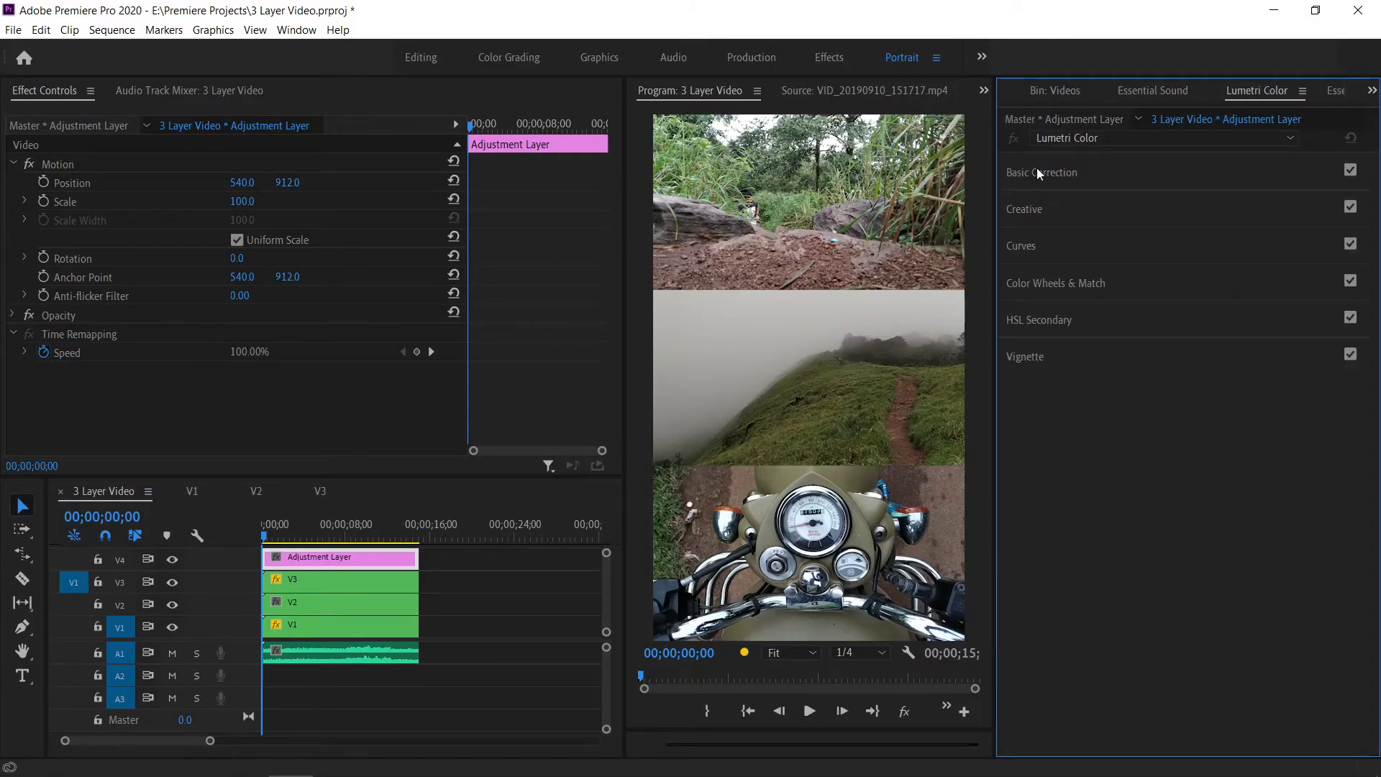
pyautogui.click(1032, 211)
pyautogui.click(1061, 232)
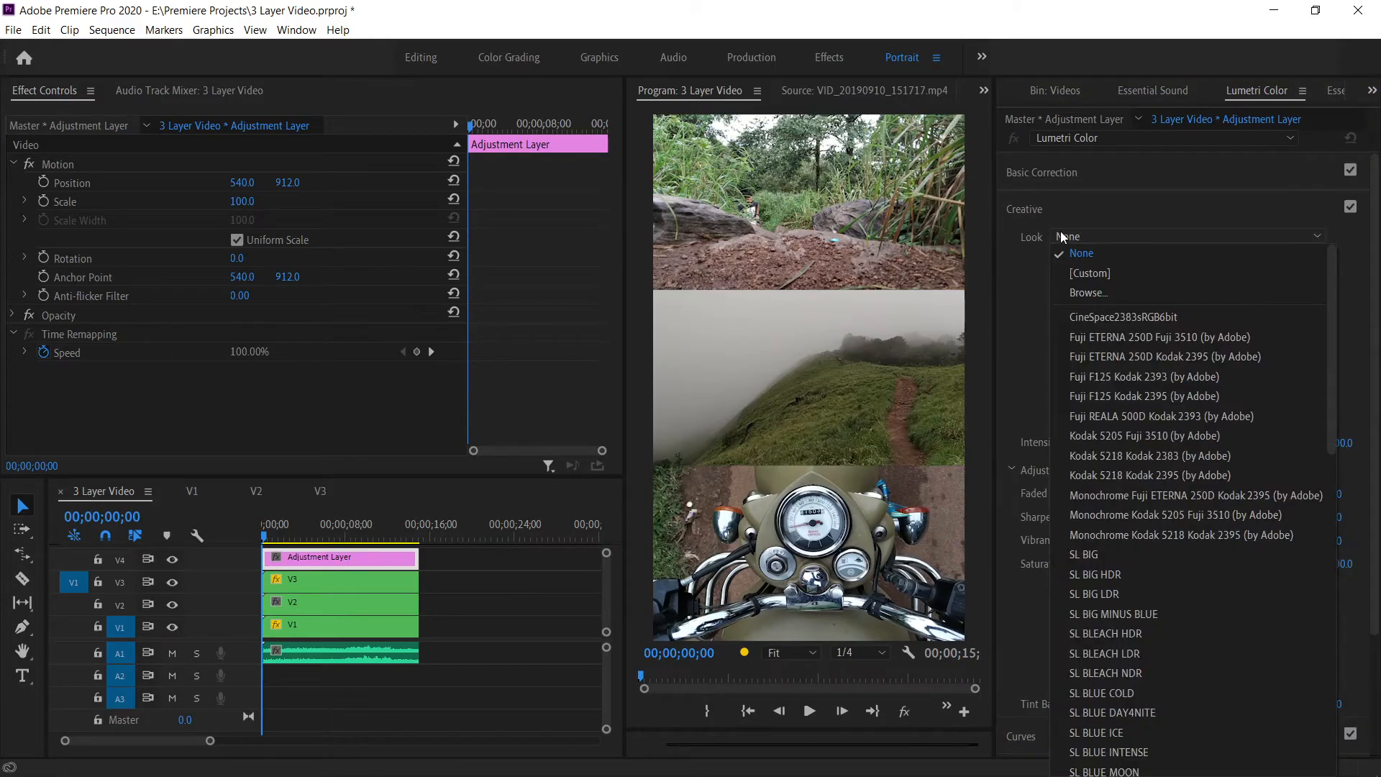
pyautogui.click(1116, 436)
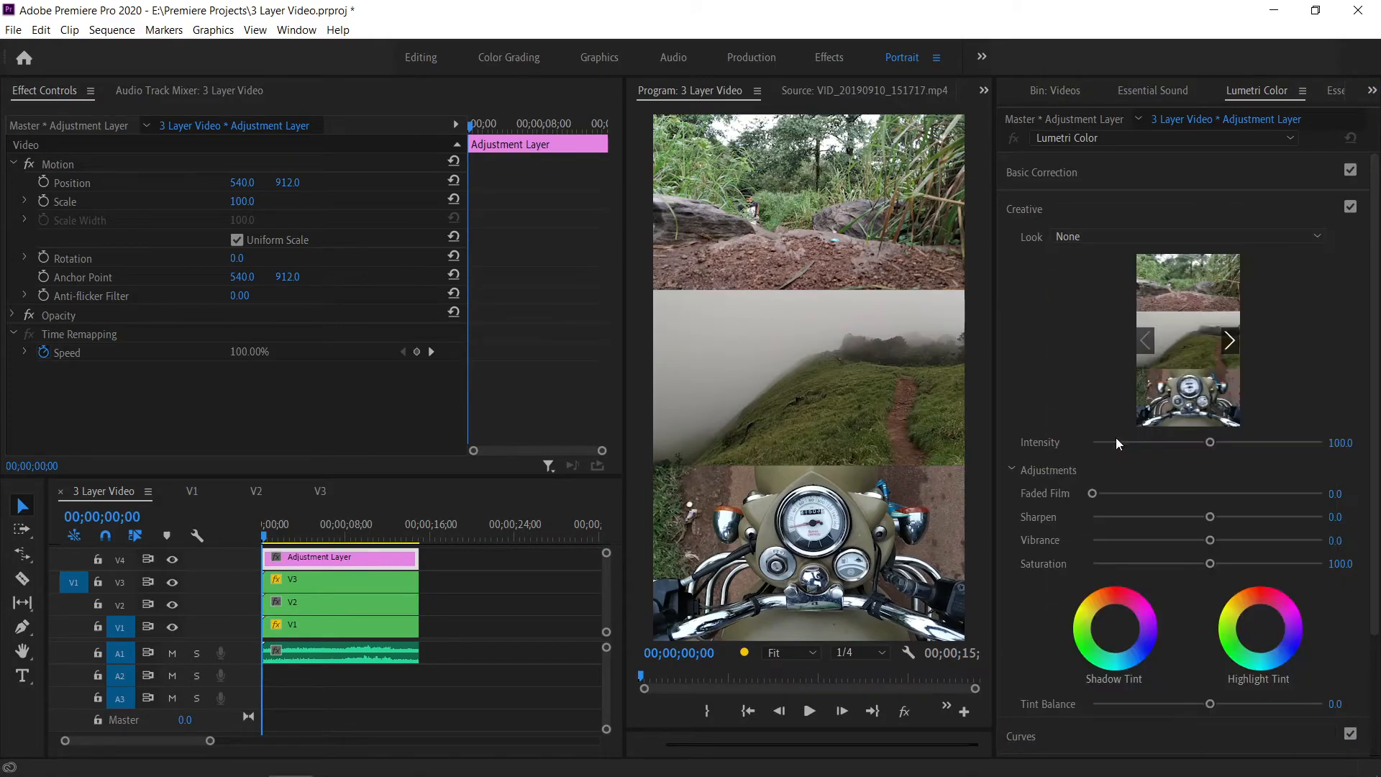
pyautogui.click(1084, 234)
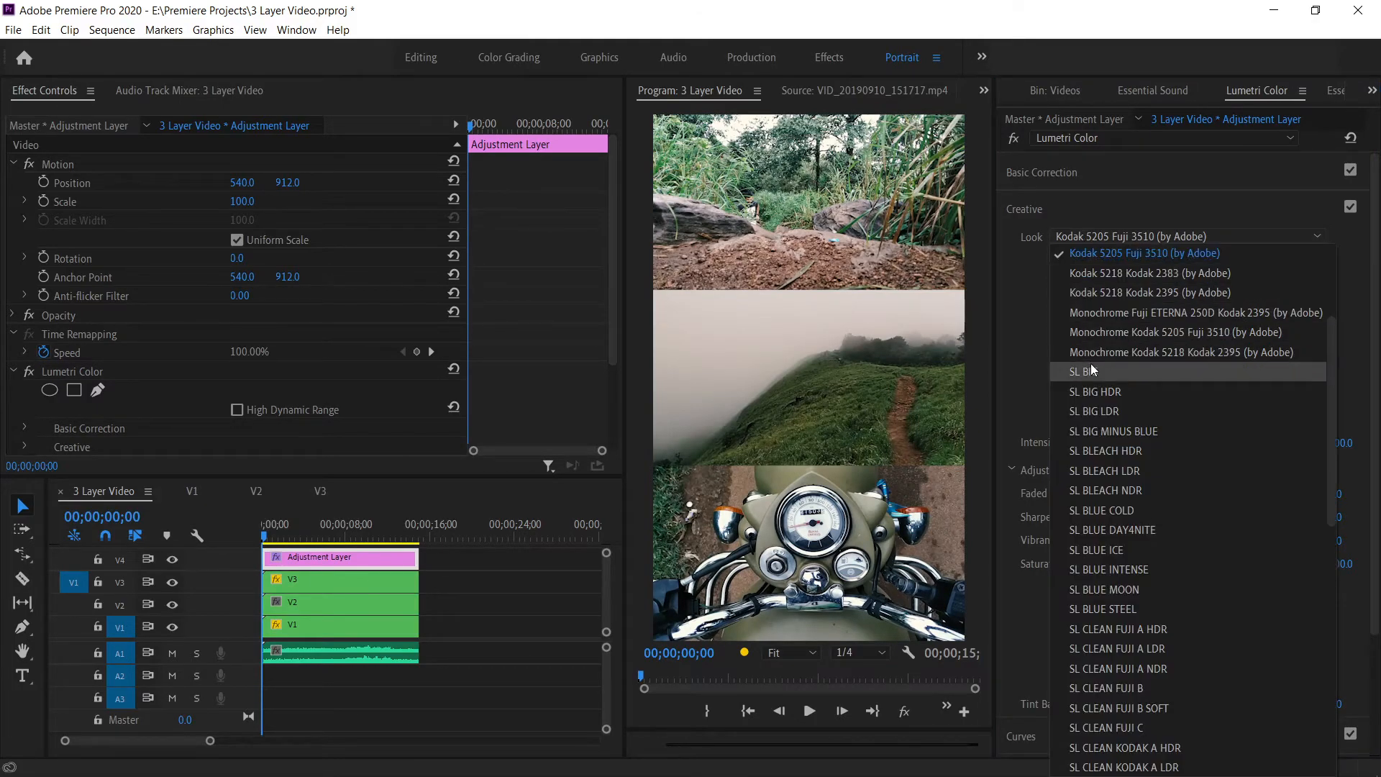
pyautogui.scroll(3, 1093, 367)
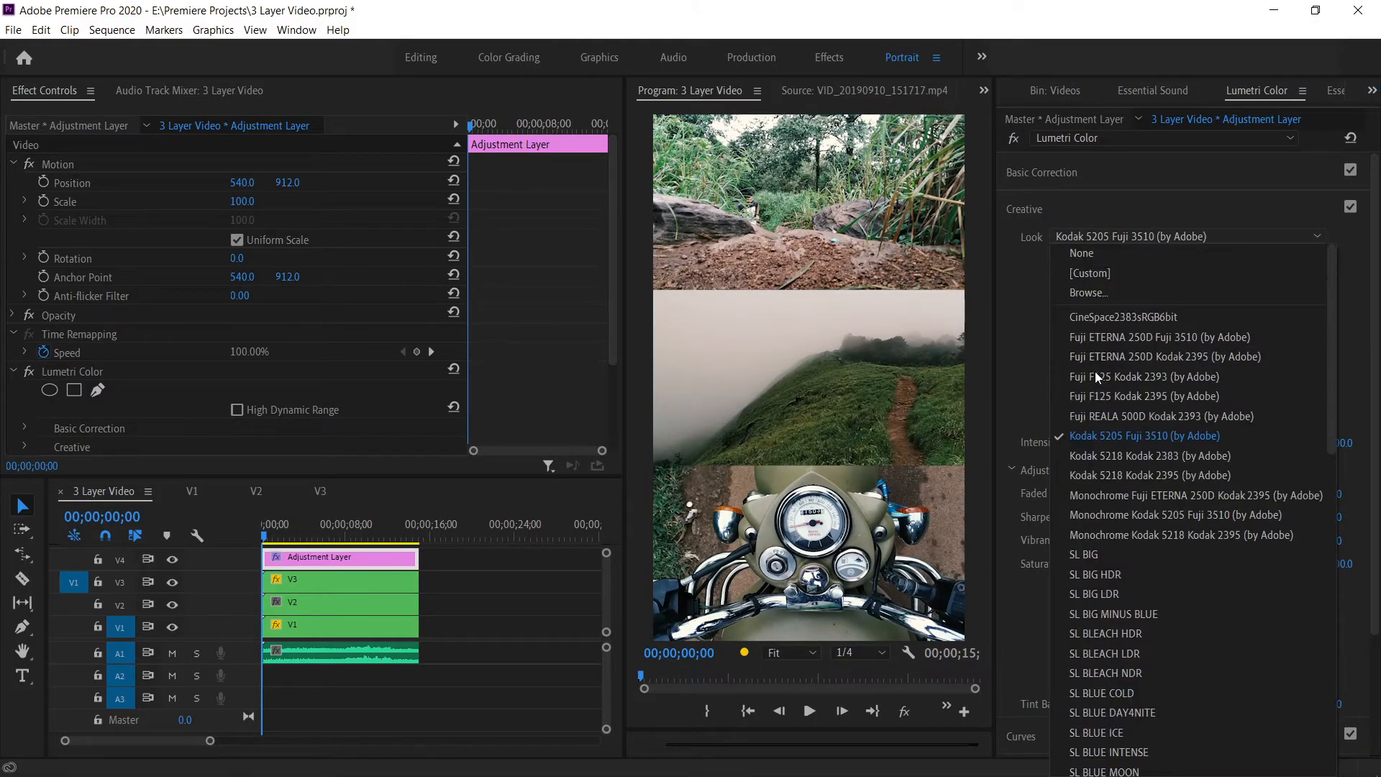
pyautogui.click(1108, 438)
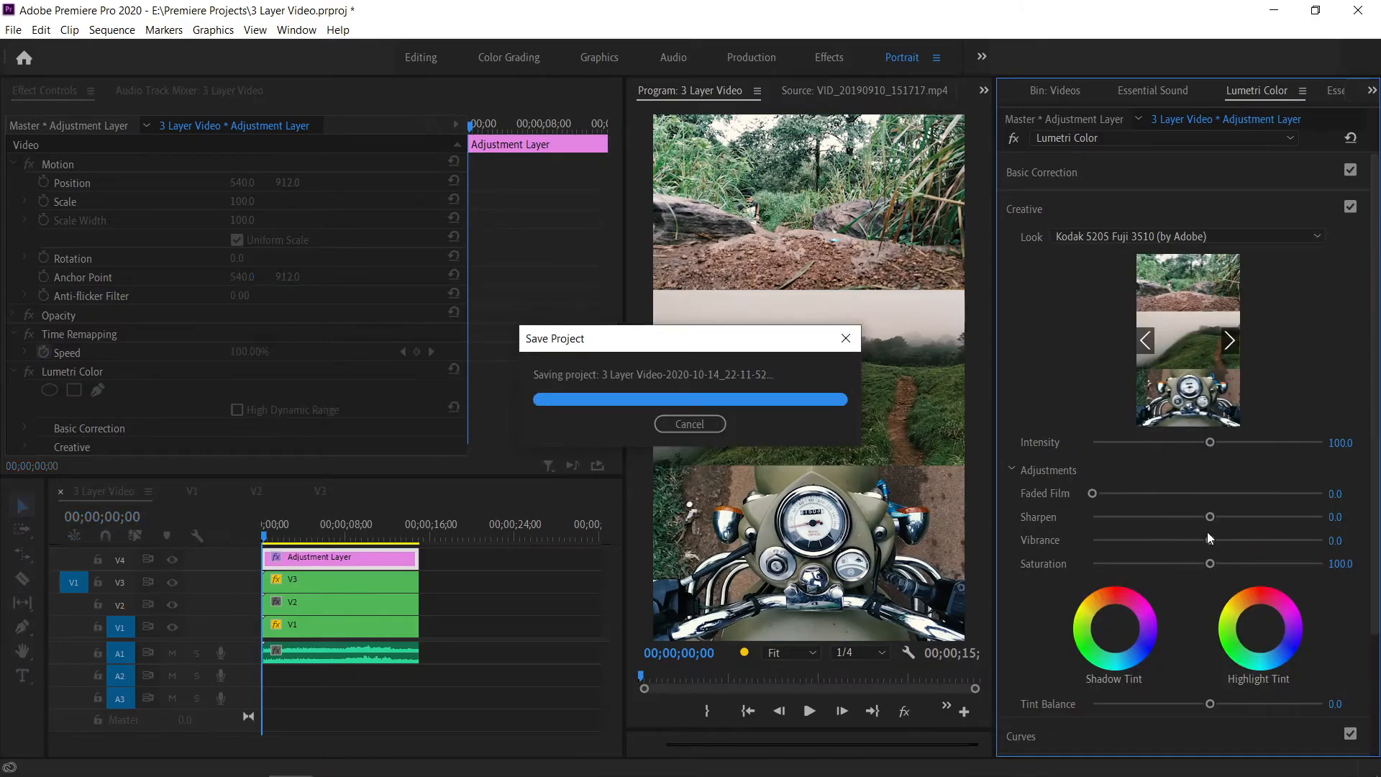
pyautogui.moveTo(1211, 539); pyautogui.dragTo(1248, 547)
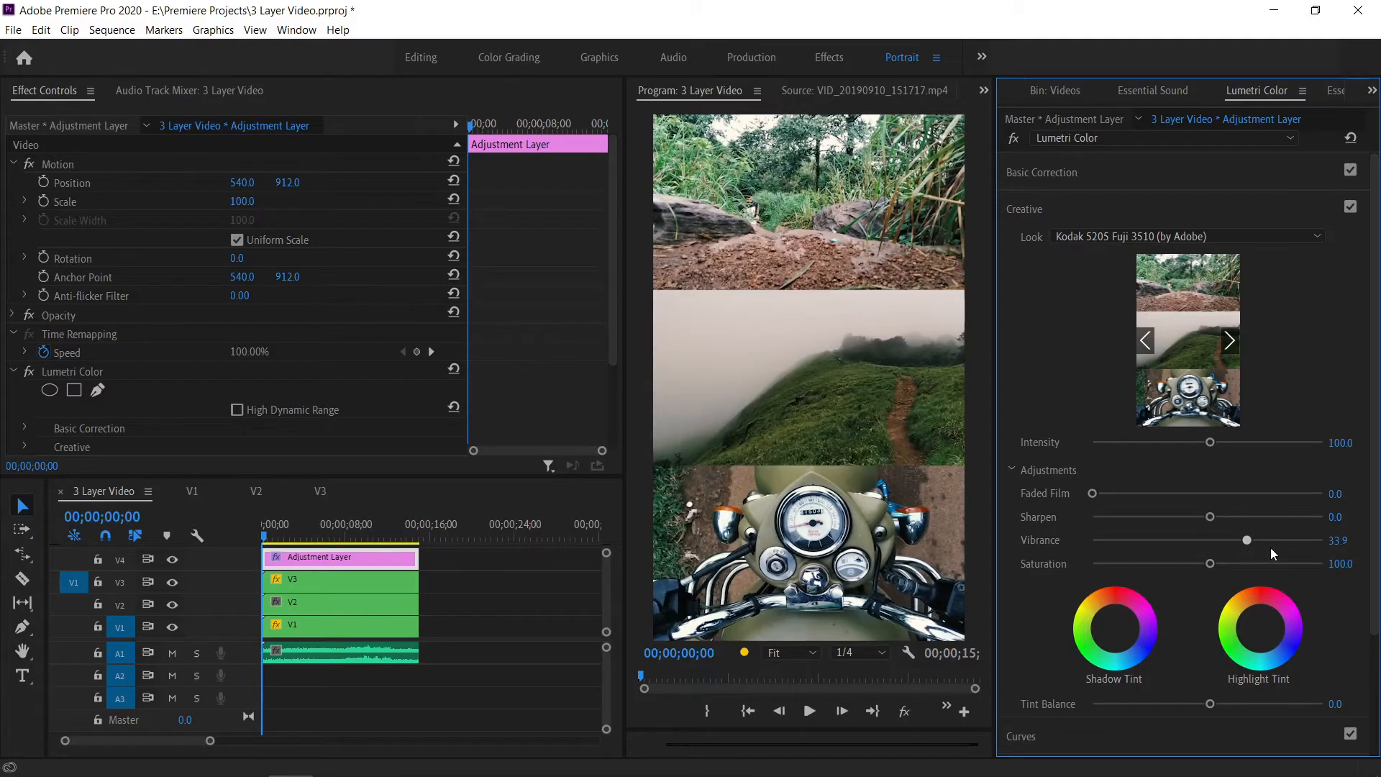
# Set the adjustment layer's vibrance to 30 and collapse the Creative settings of its Lumetri Color effect
pyautogui.click(1343, 539)
pyautogui.write('30')
pyautogui.press('Return')
pyautogui.click(1039, 210)
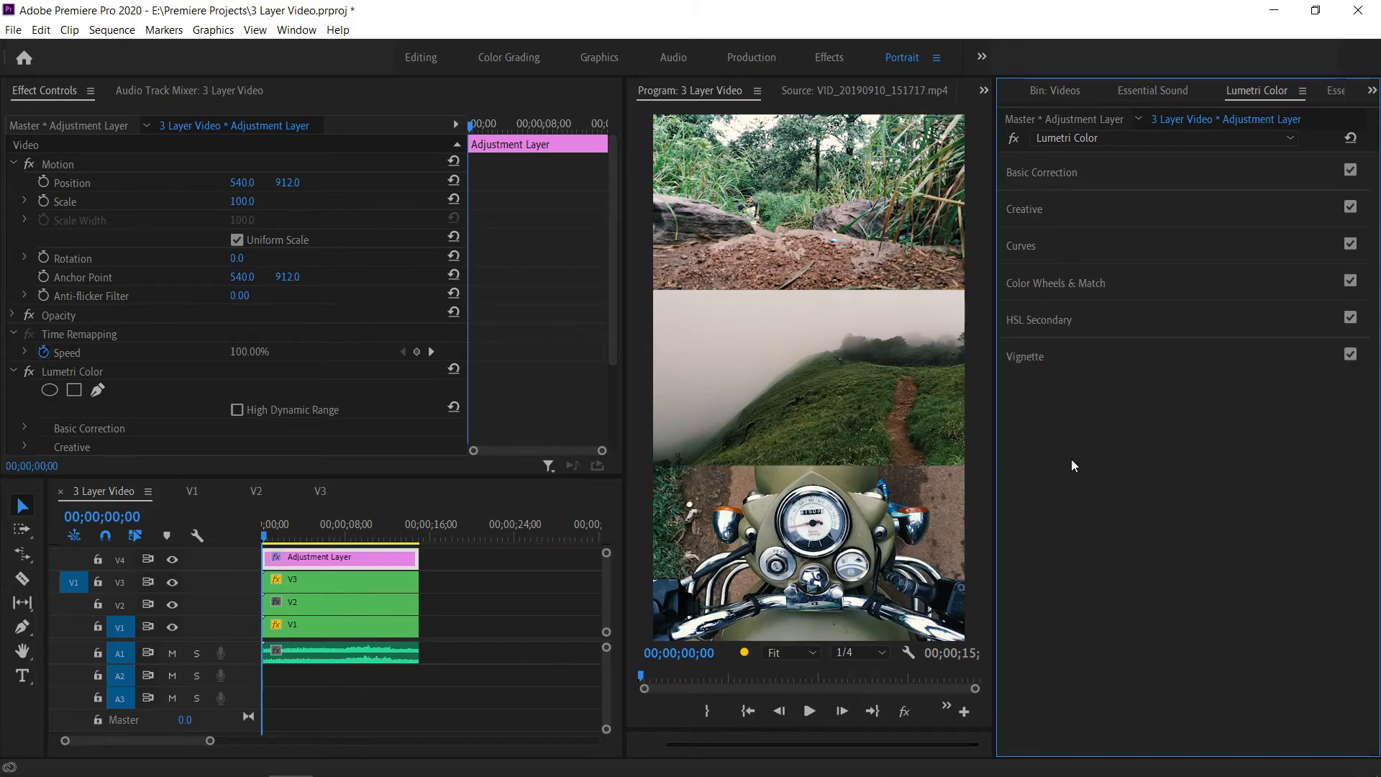
# Play the color-graded sequence to check the look, and return the playhead to the start
pyautogui.click(458, 624)
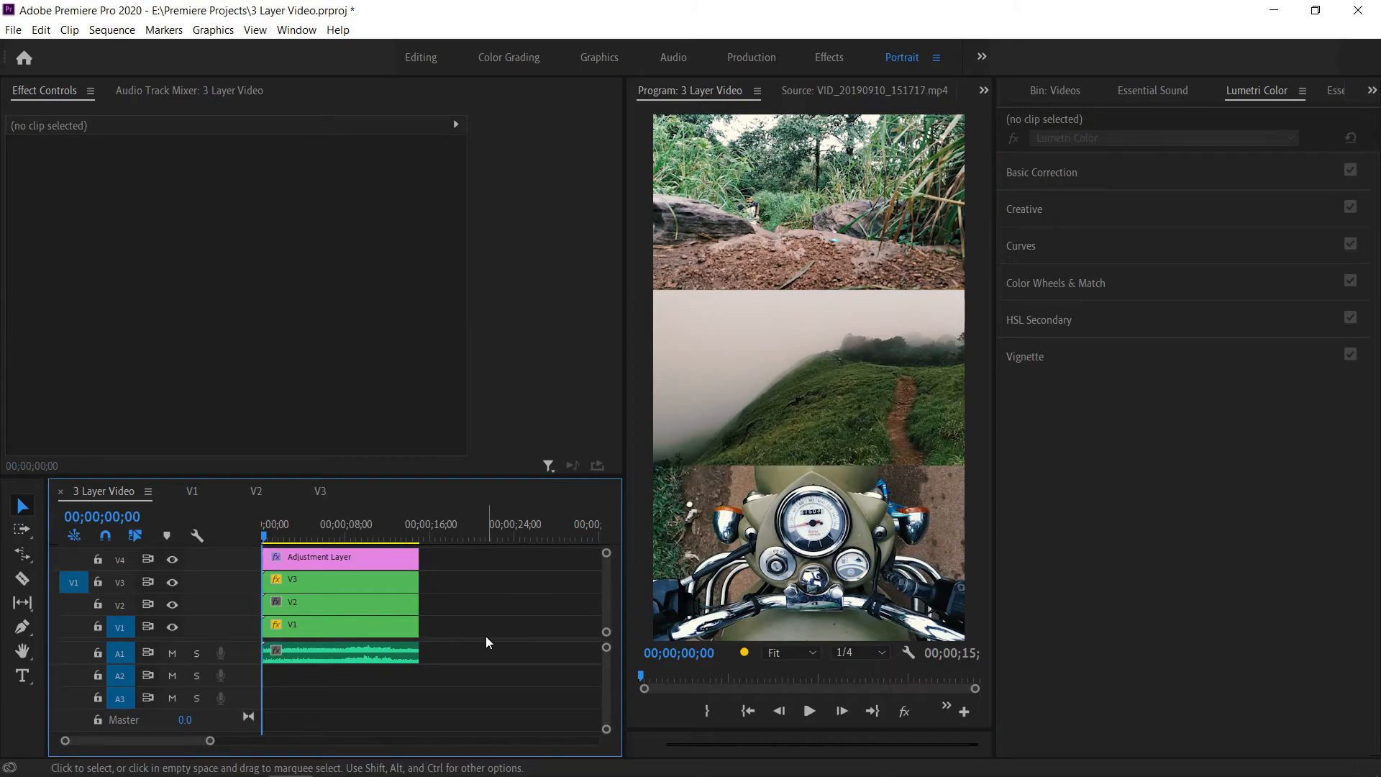
pyautogui.press('space')
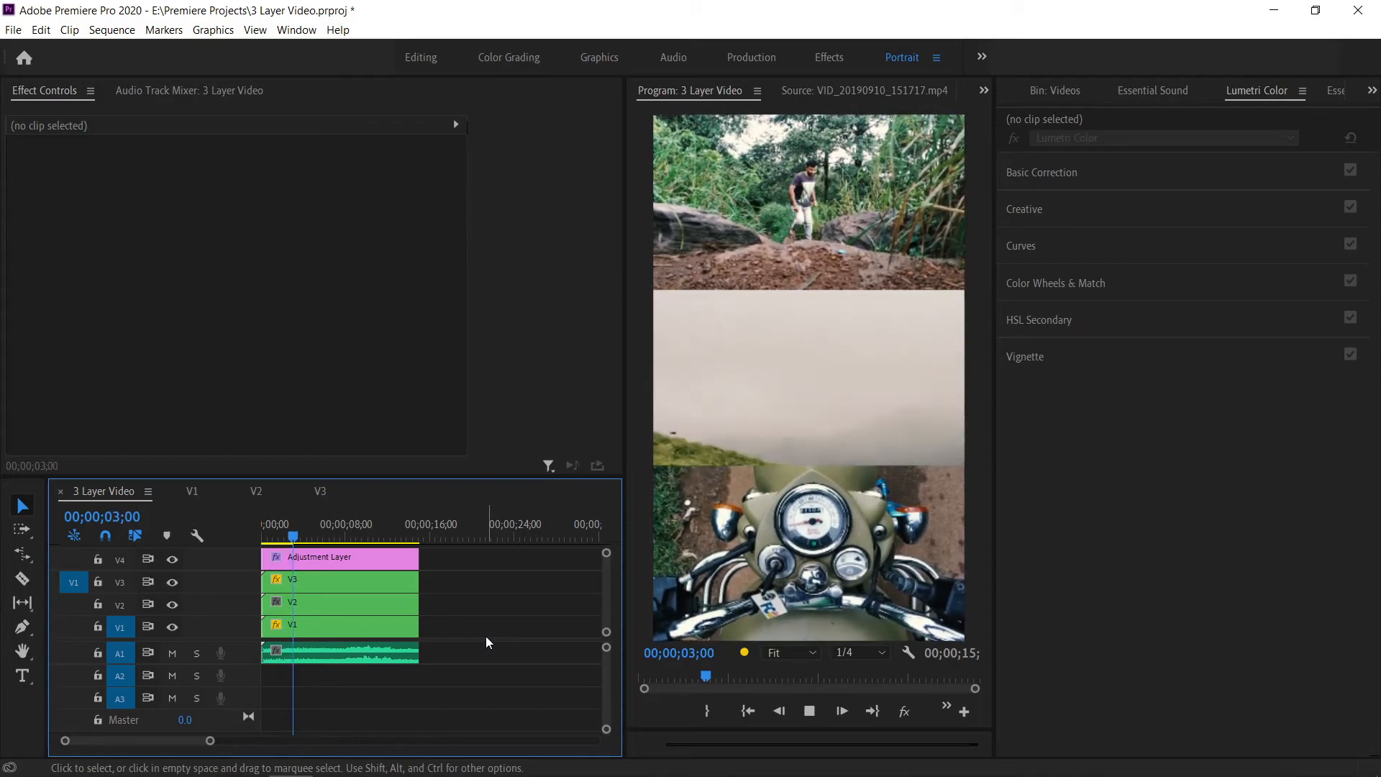
pyautogui.press('Home')
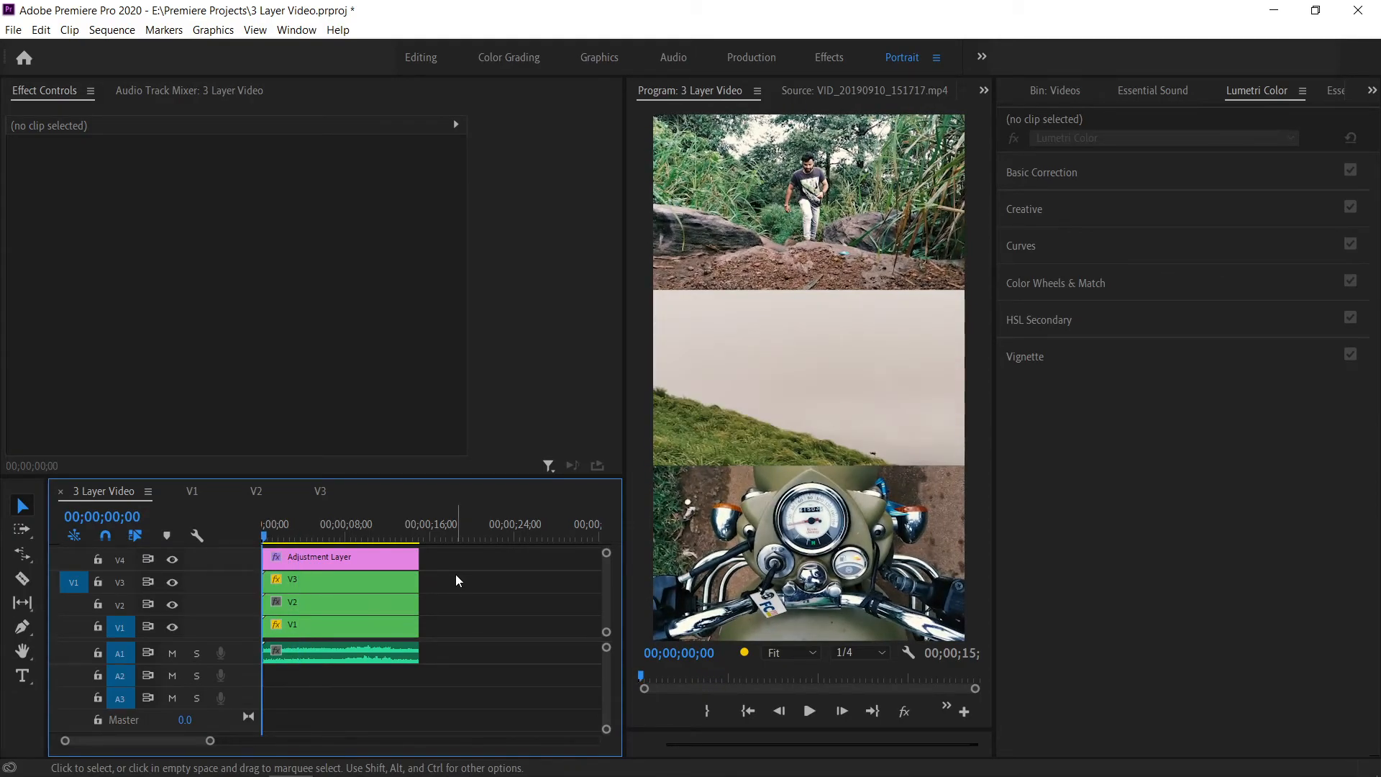
# Save the project and start exporting the 3 Layer Video sequence
pyautogui.hotkey('ctrl', 's')
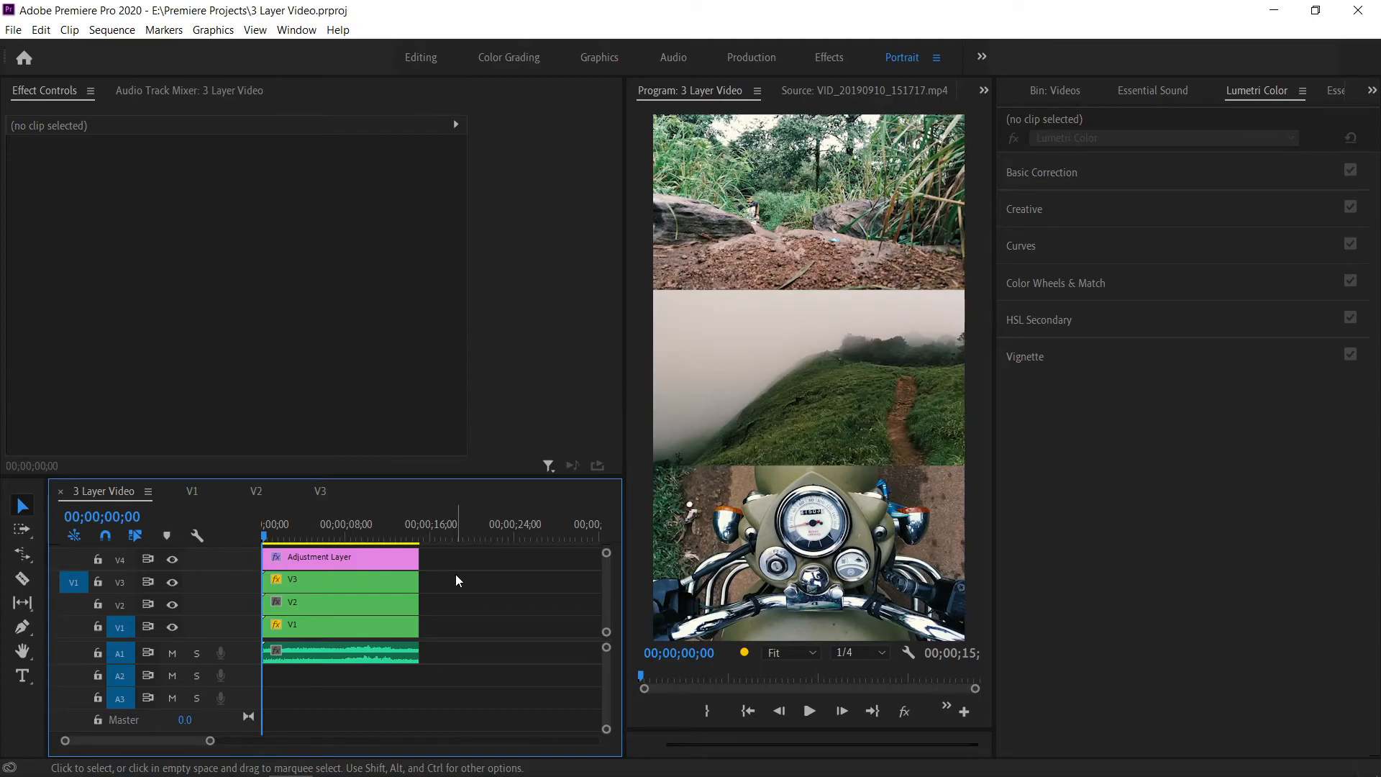
pyautogui.hotkey('ctrl', 'm')
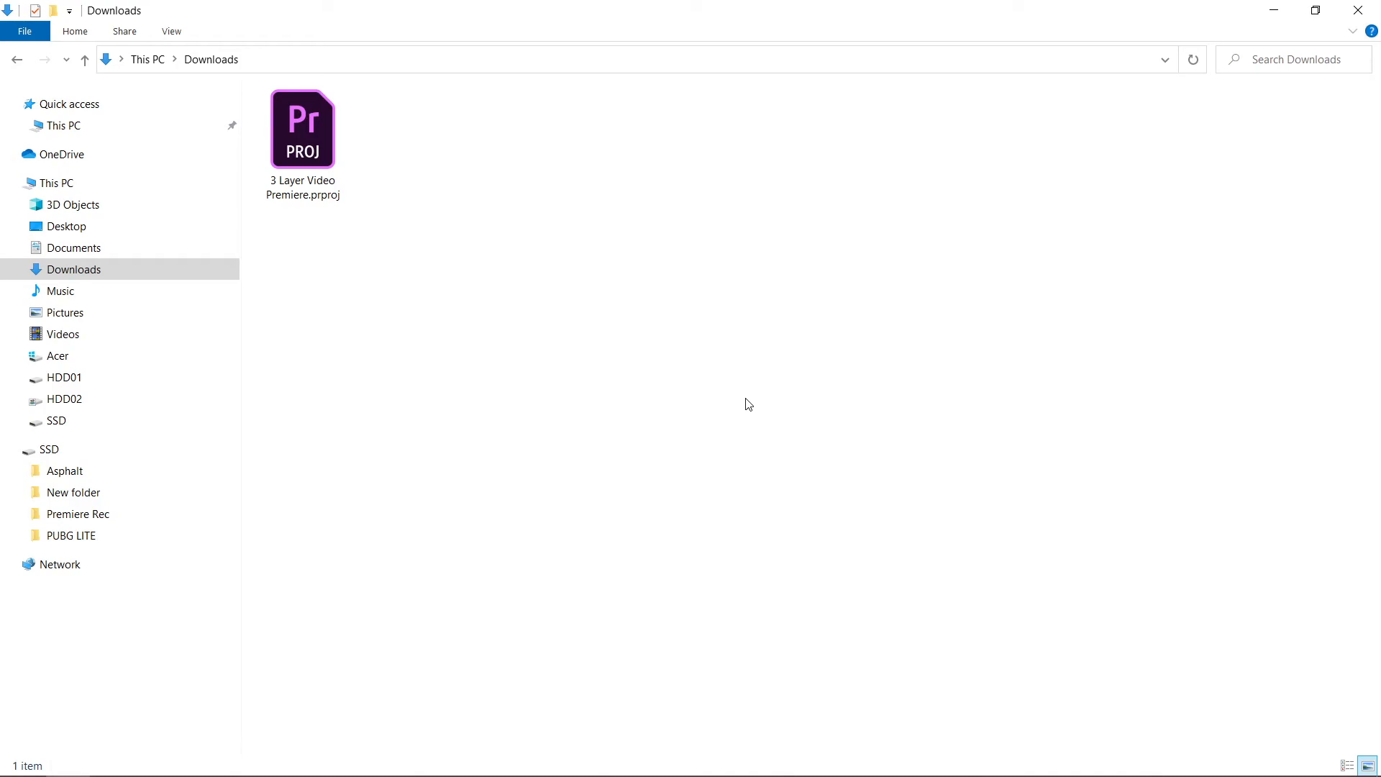
# Open the template project 3 Layer Video Premiere.prproj from the Downloads folder in Premiere Pro
pyautogui.click(297, 138)
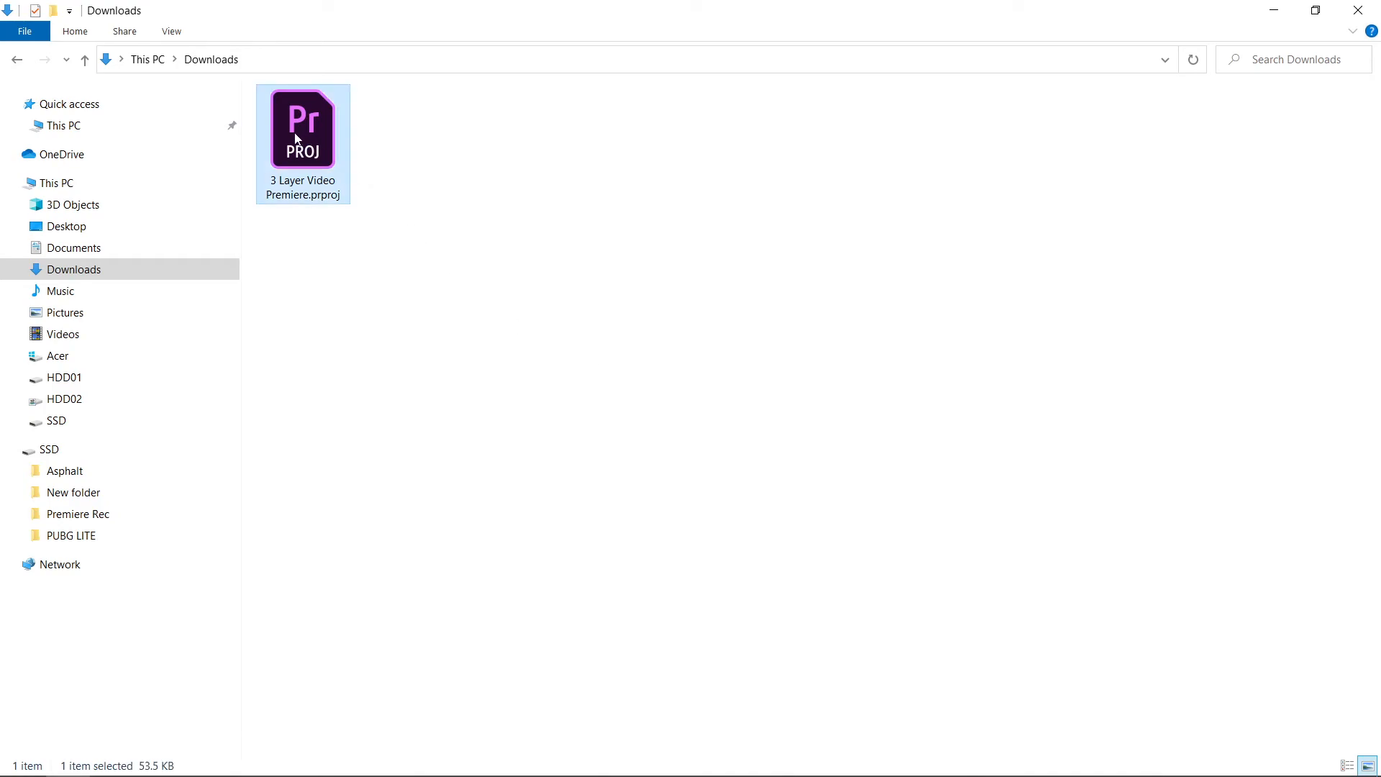
pyautogui.doubleClick(305, 127)
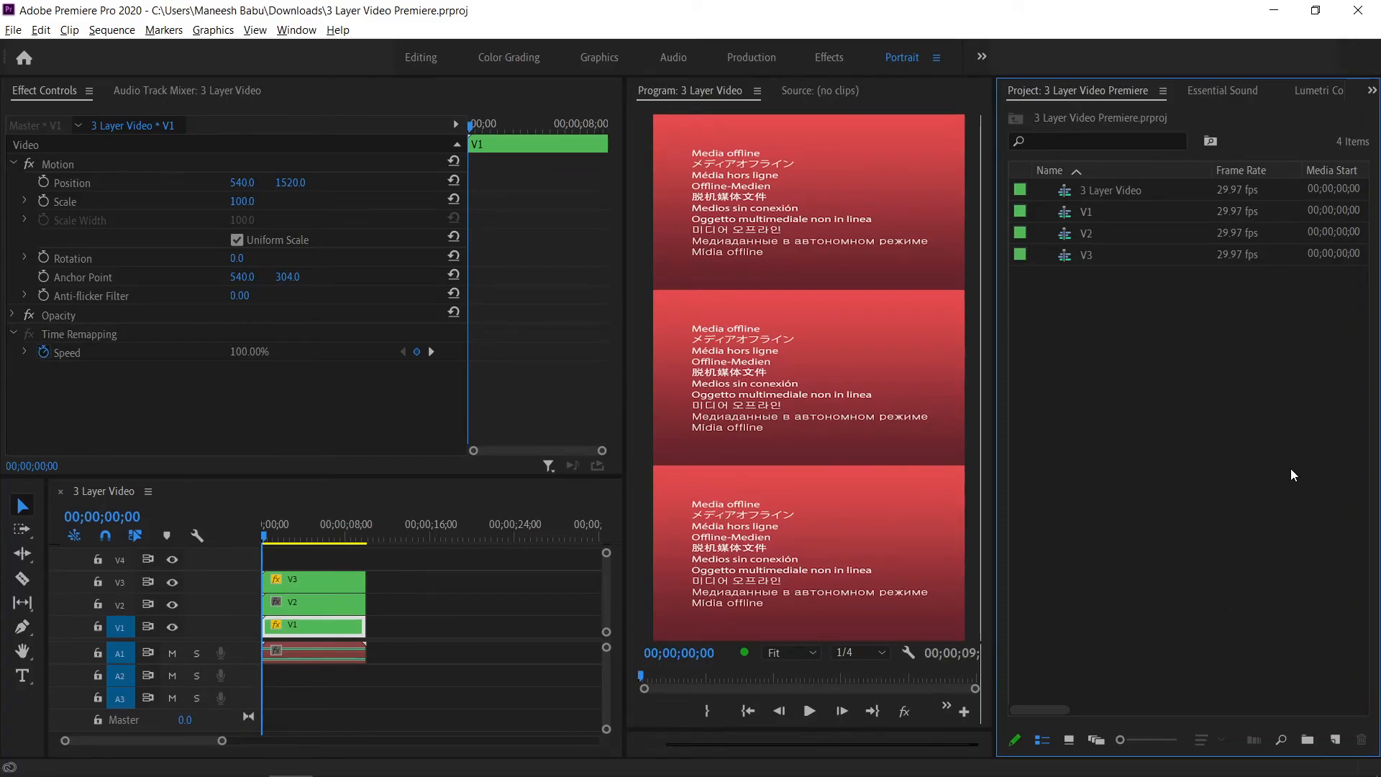
pyautogui.click(1064, 217)
pyautogui.click(1065, 240)
pyautogui.click(1061, 261)
pyautogui.moveTo(1063, 292); pyautogui.dragTo(1193, 355)
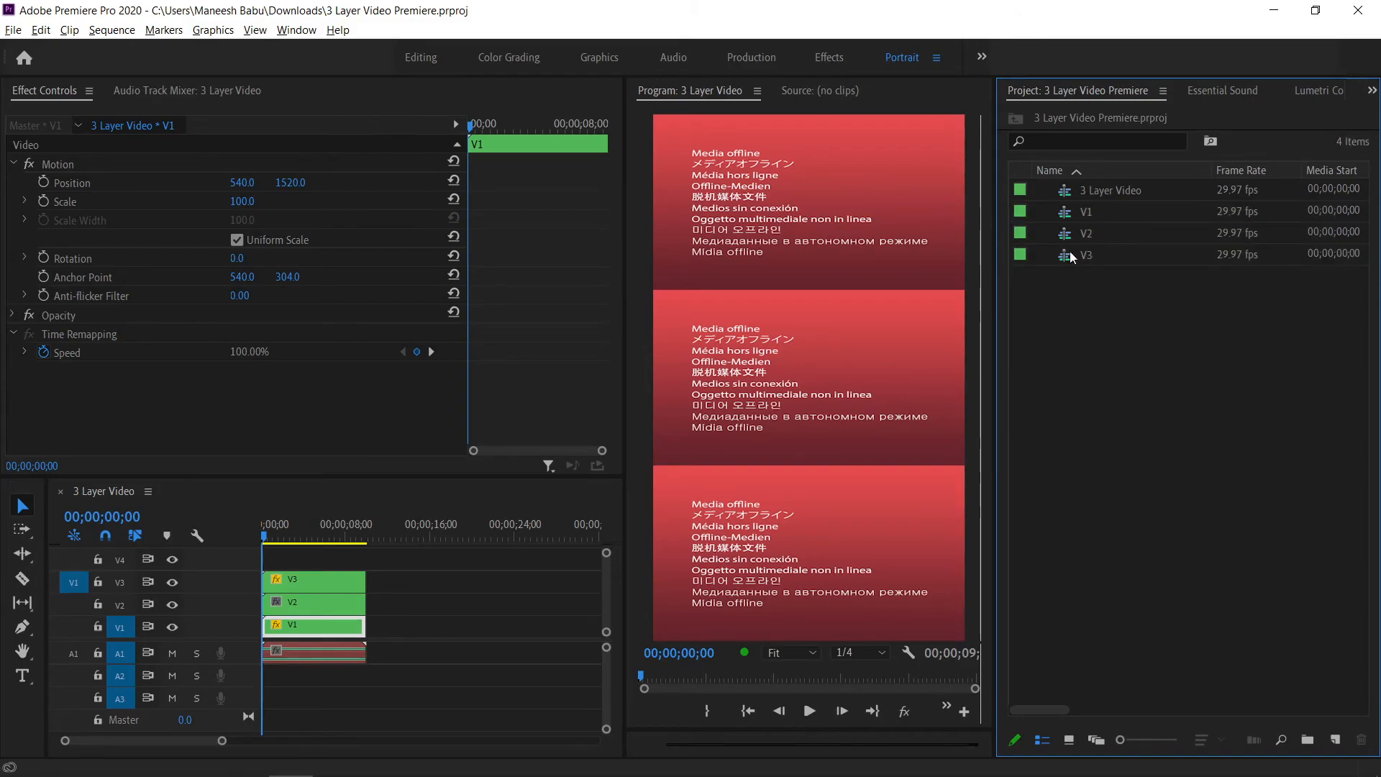
# Open the template's V1 sequence, delete its offline placeholder clip, and undo the deletion
pyautogui.doubleClick(1069, 213)
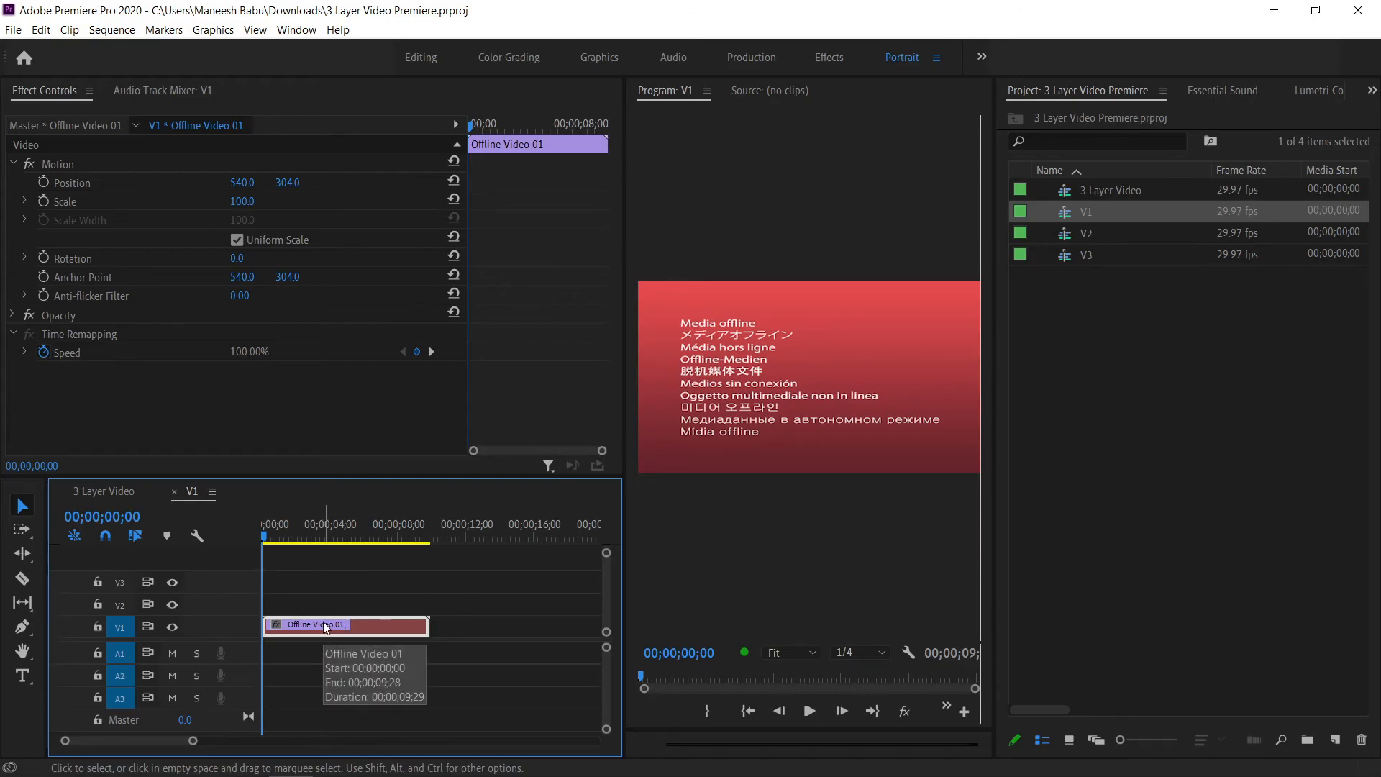
pyautogui.press('Delete')
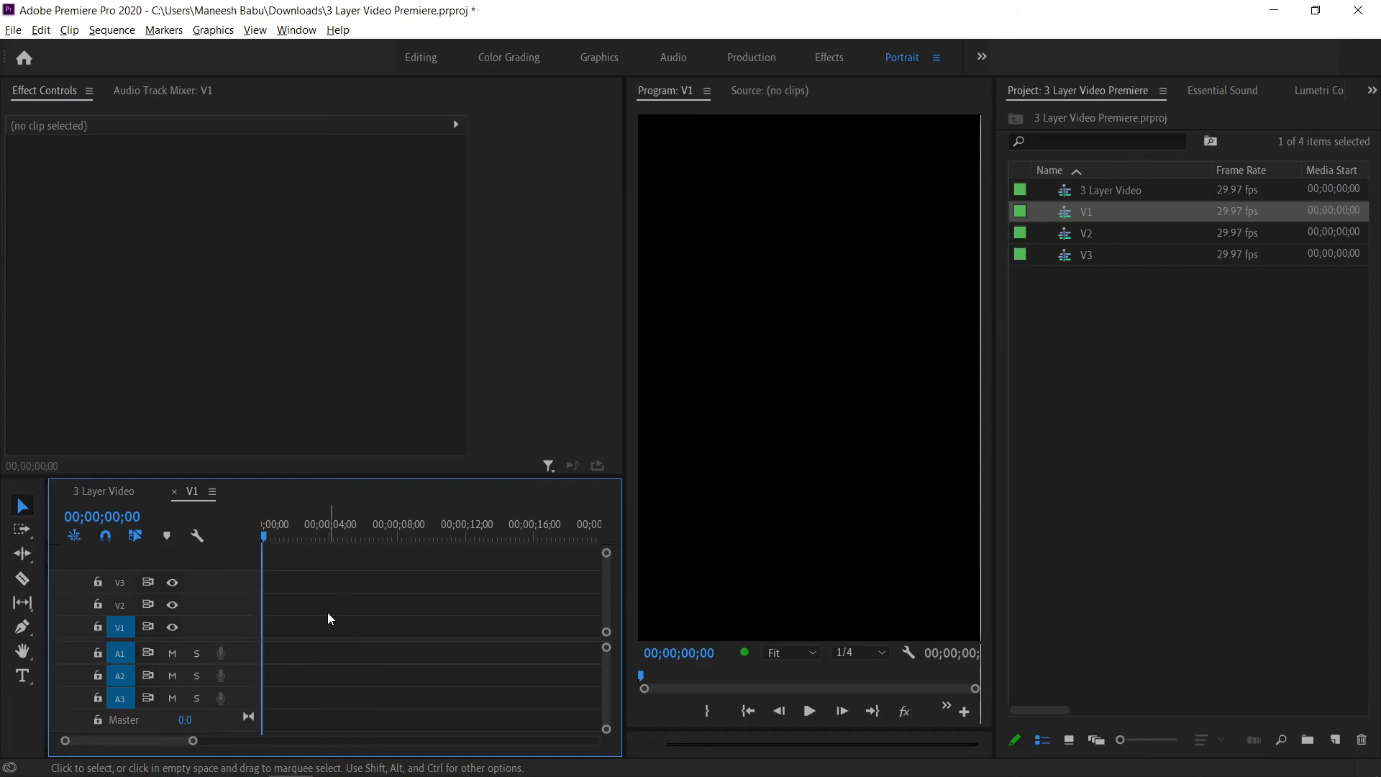
pyautogui.hotkey('ctrl', 'z')
# Open the template's V2 and V3 sequences to view their placeholder clips, and return to the 3 Layer Video sequence
pyautogui.click(1072, 235)
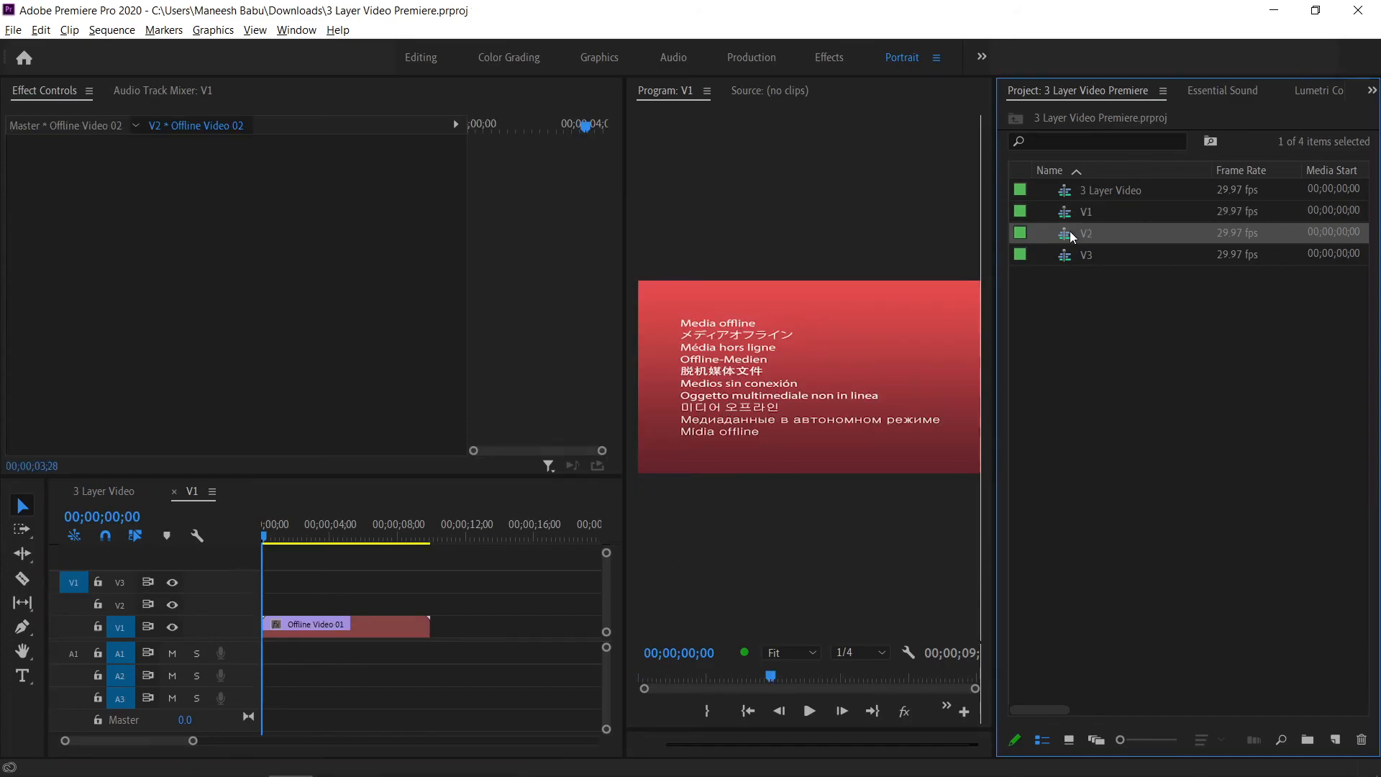
pyautogui.doubleClick(1072, 235)
pyautogui.doubleClick(1067, 254)
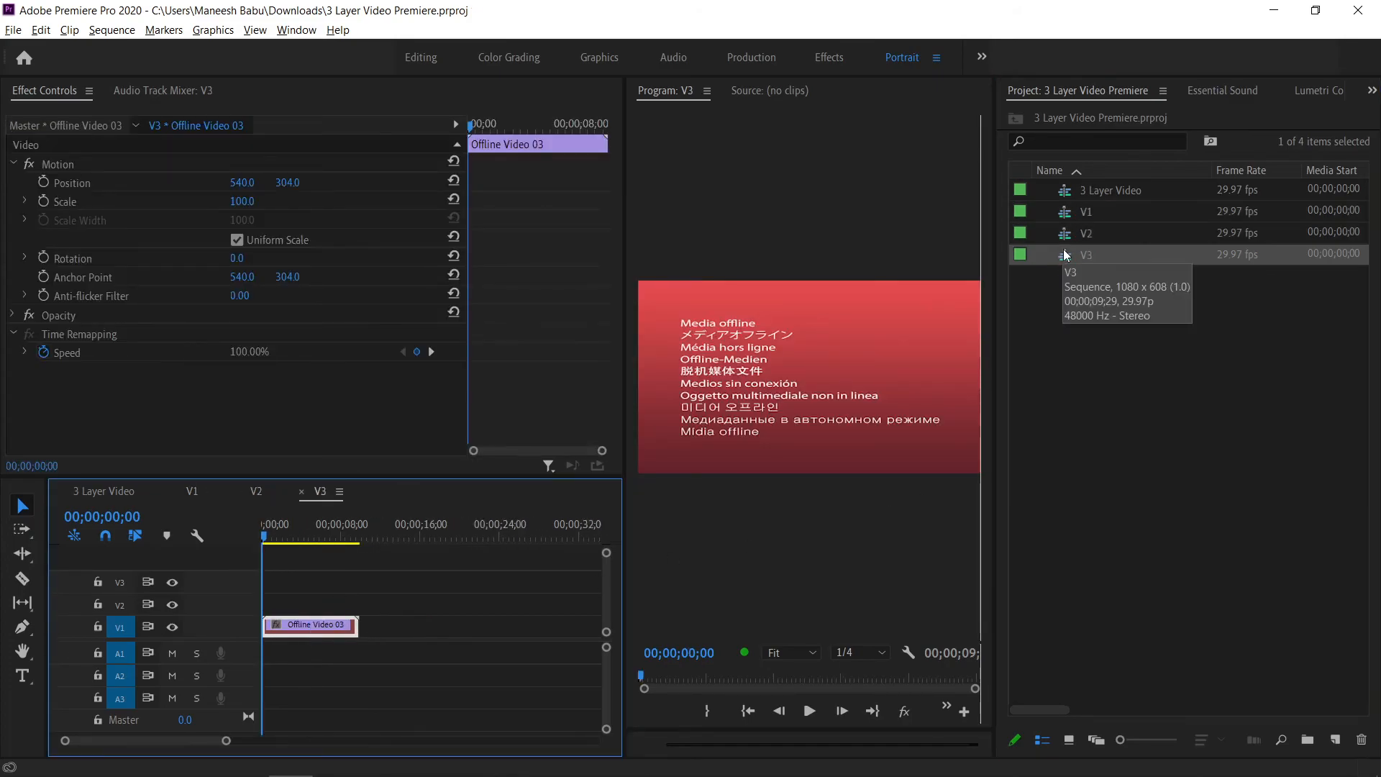
pyautogui.click(1065, 196)
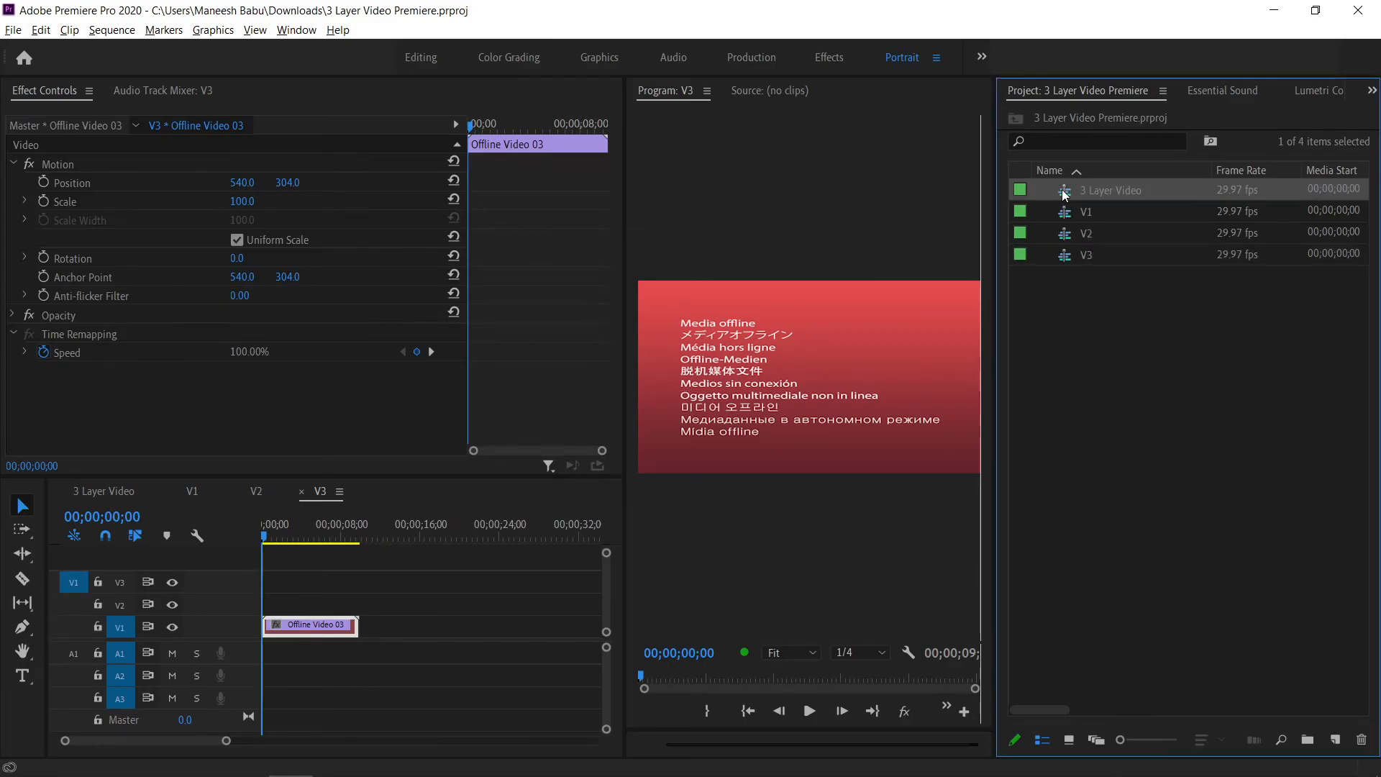
pyautogui.doubleClick(1065, 195)
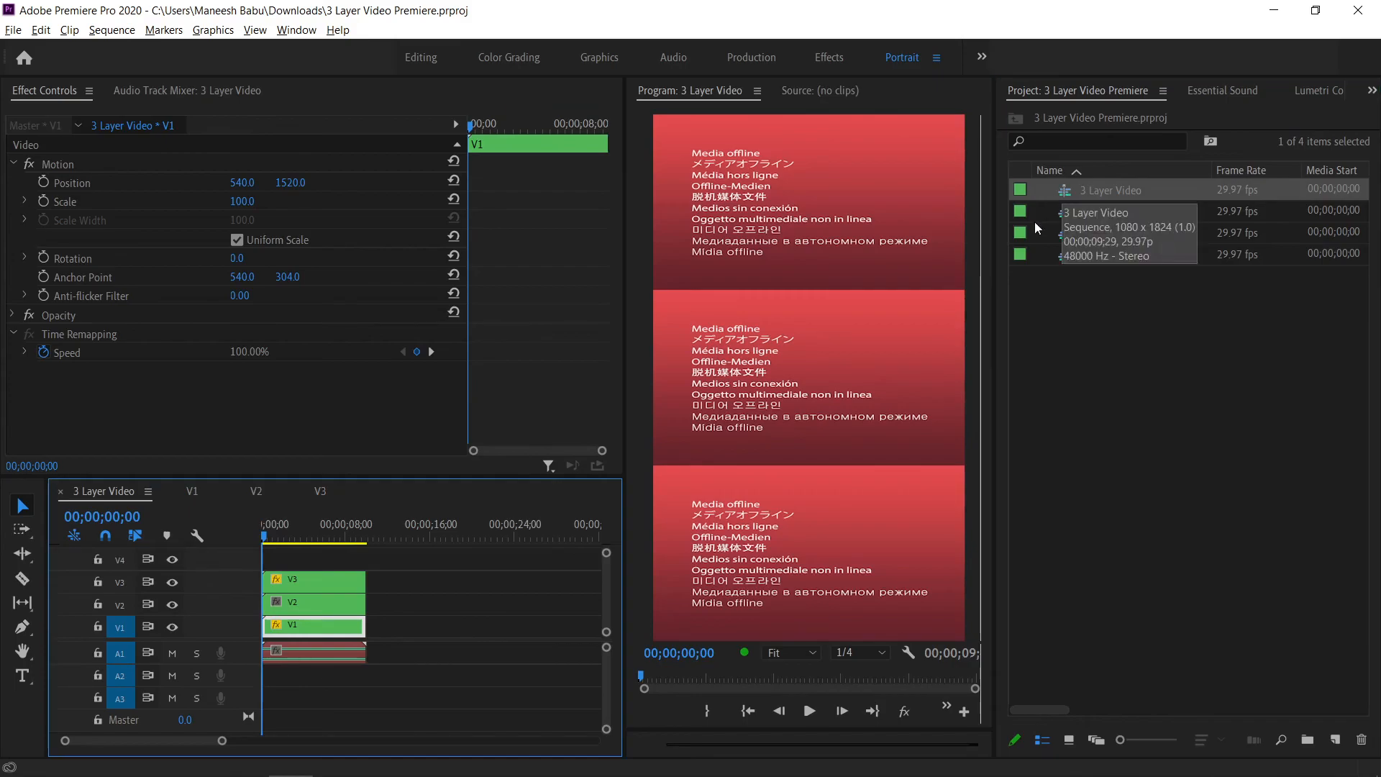
# Delete the offline audio clip from track A1 of the 3 Layer Video sequence and undo the deletion
pyautogui.click(439, 647)
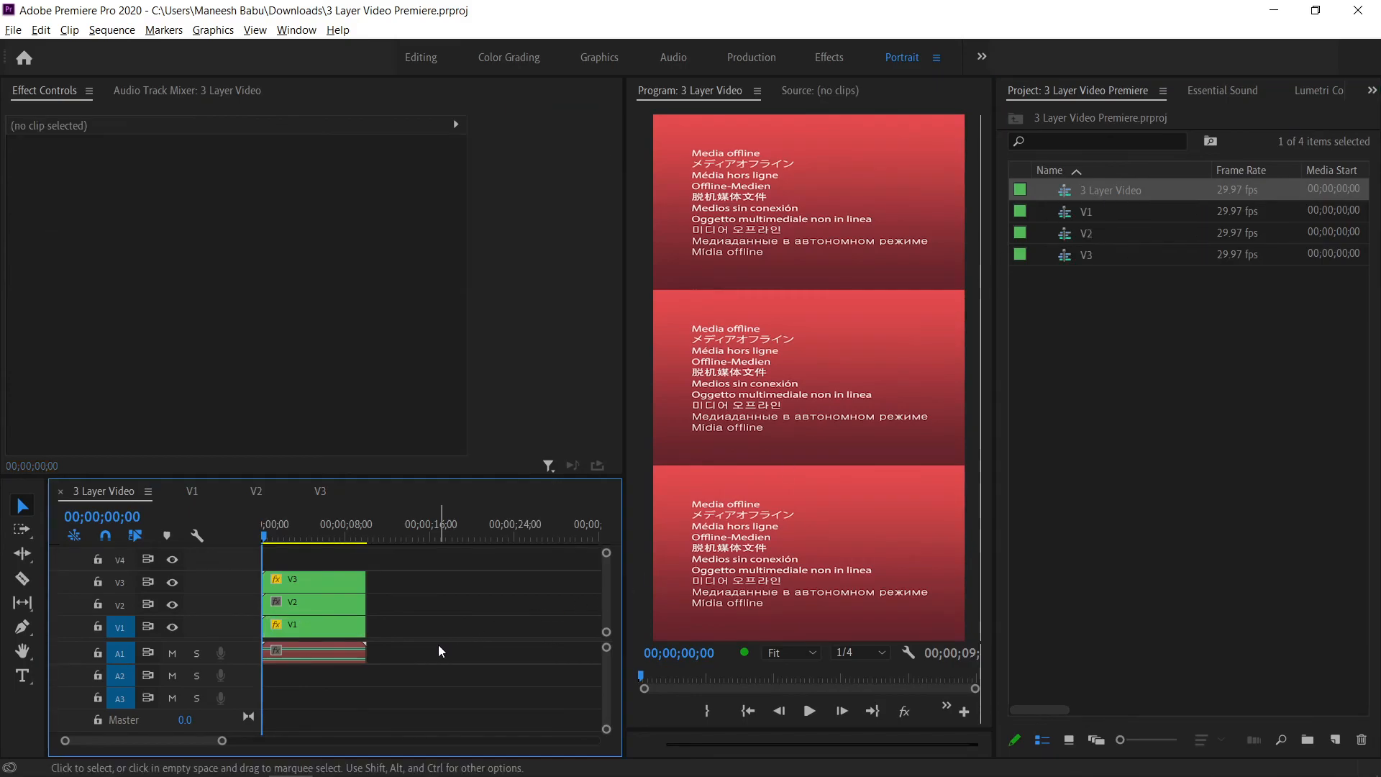
pyautogui.click(310, 646)
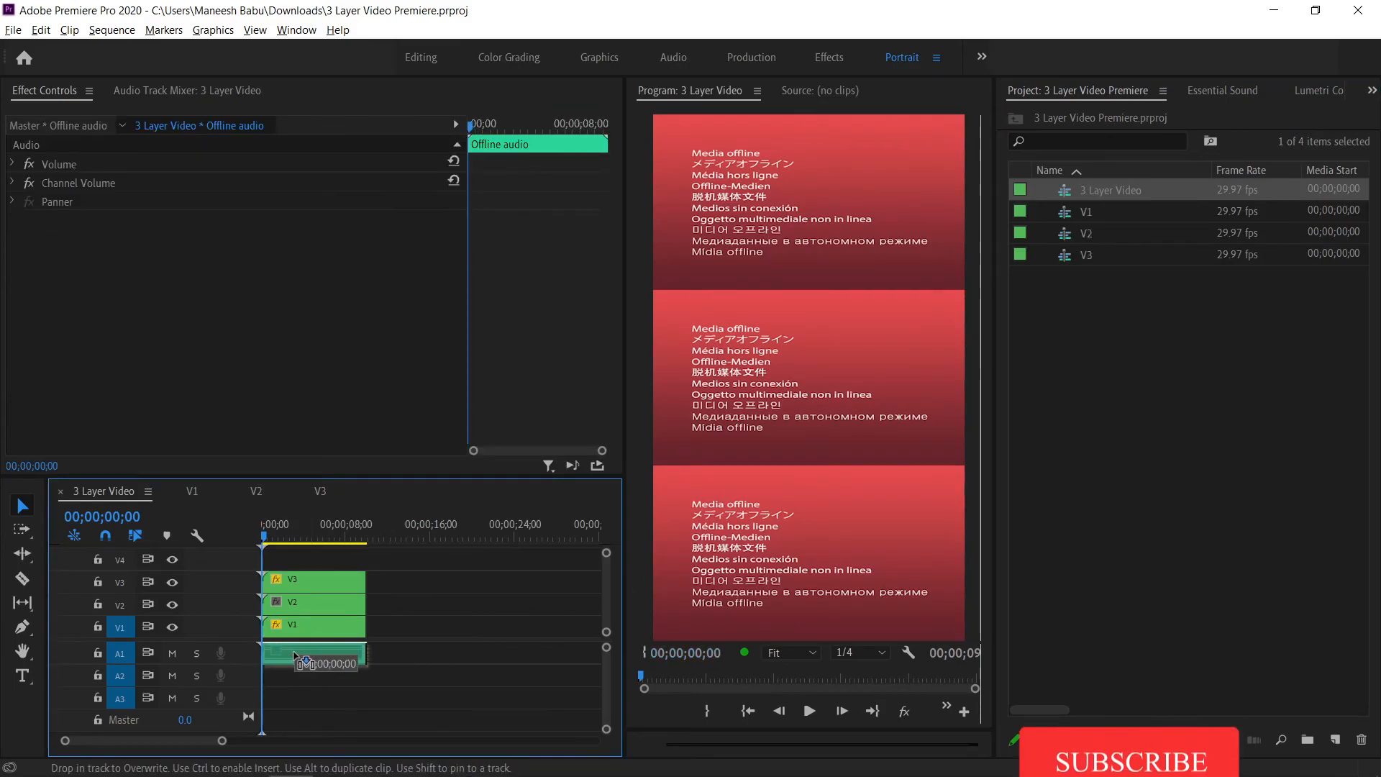
pyautogui.press('Delete')
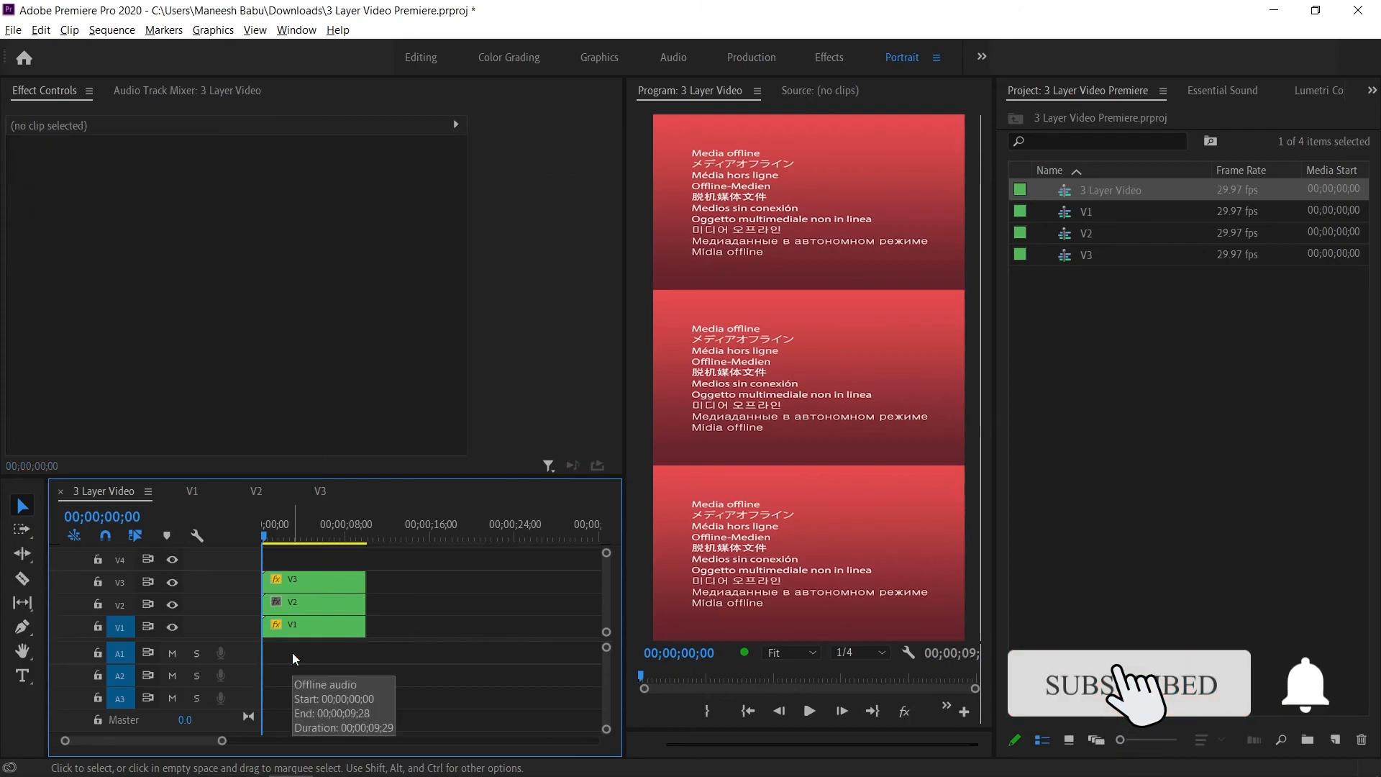
pyautogui.hotkey('ctrl', 'z')
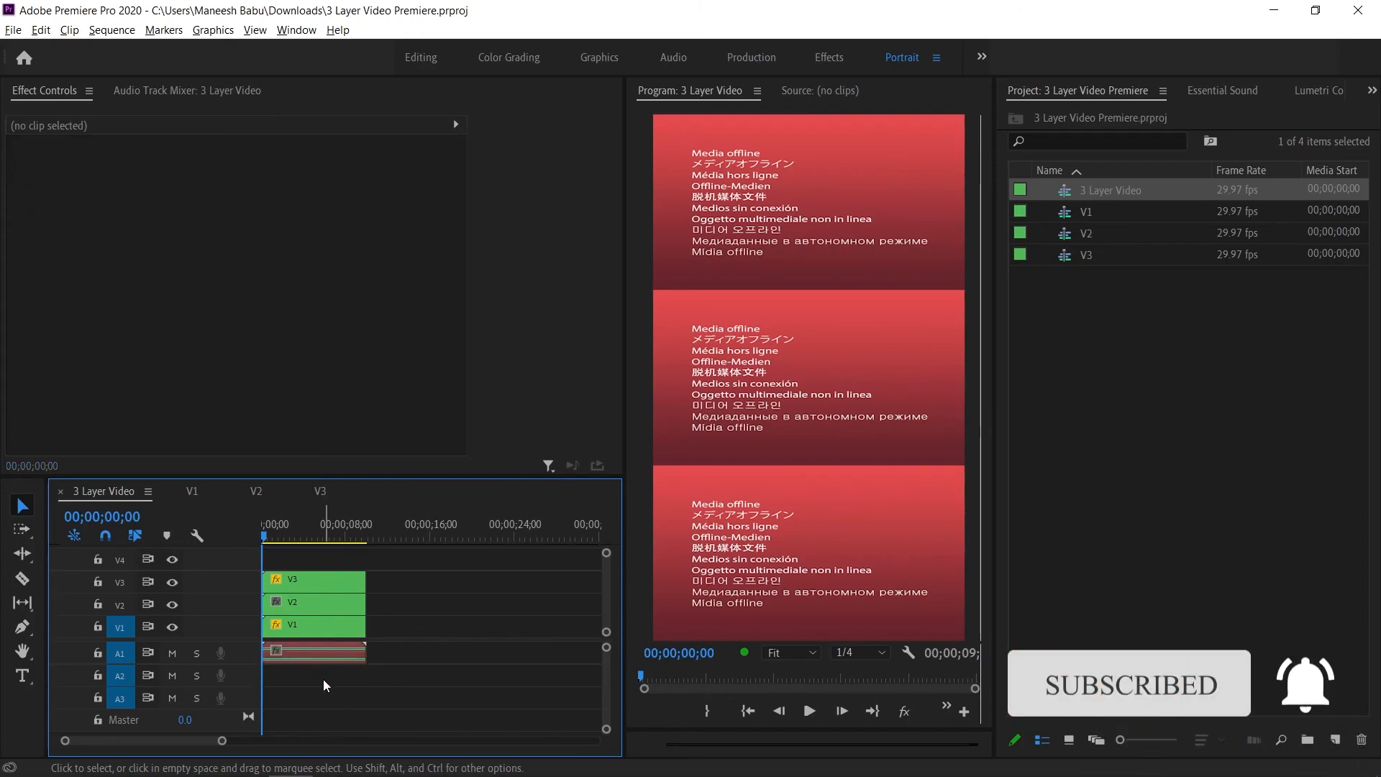